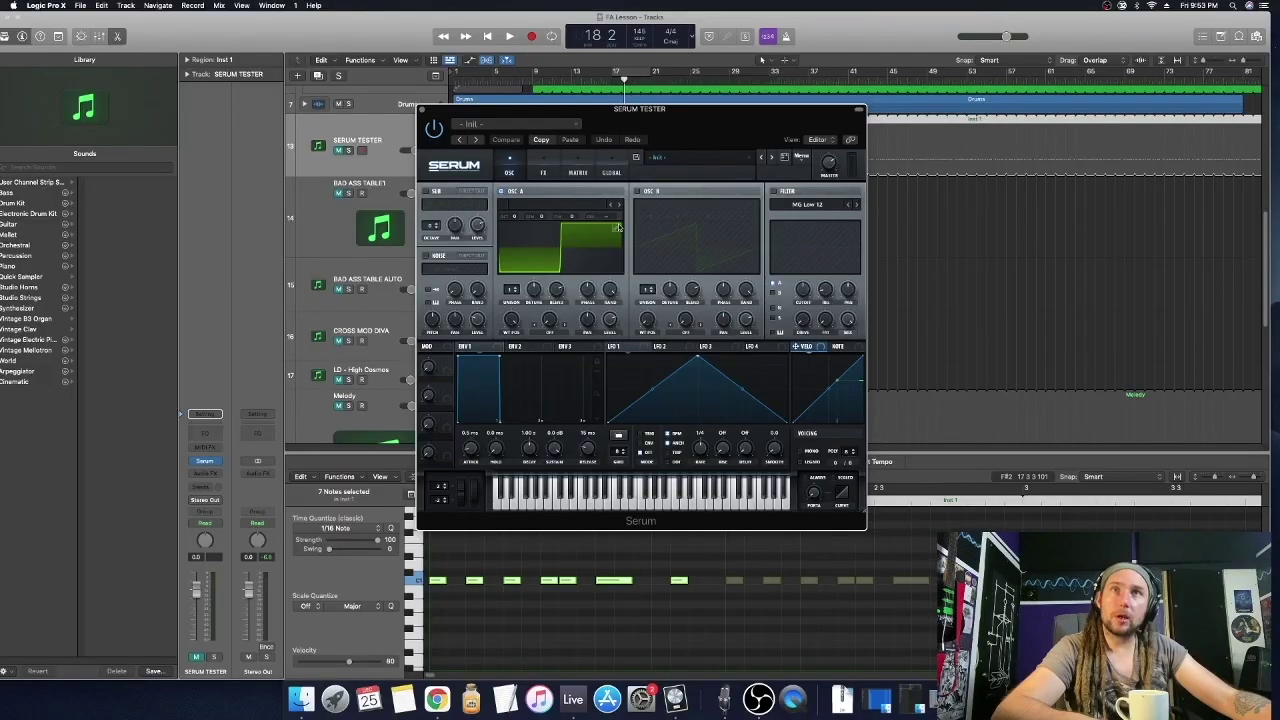
# Reset the Serum patch with Init Preset so oscillator A returns to the Default saw
pyautogui.click(620, 228)
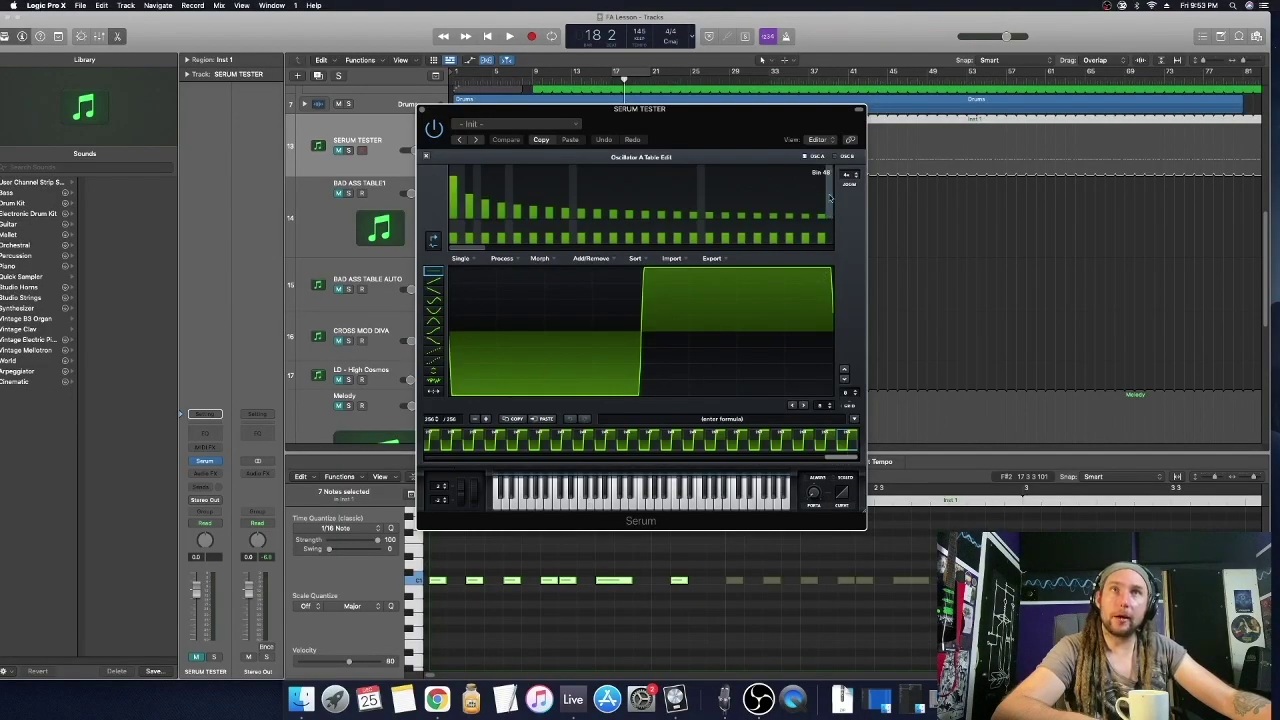
pyautogui.click(425, 158)
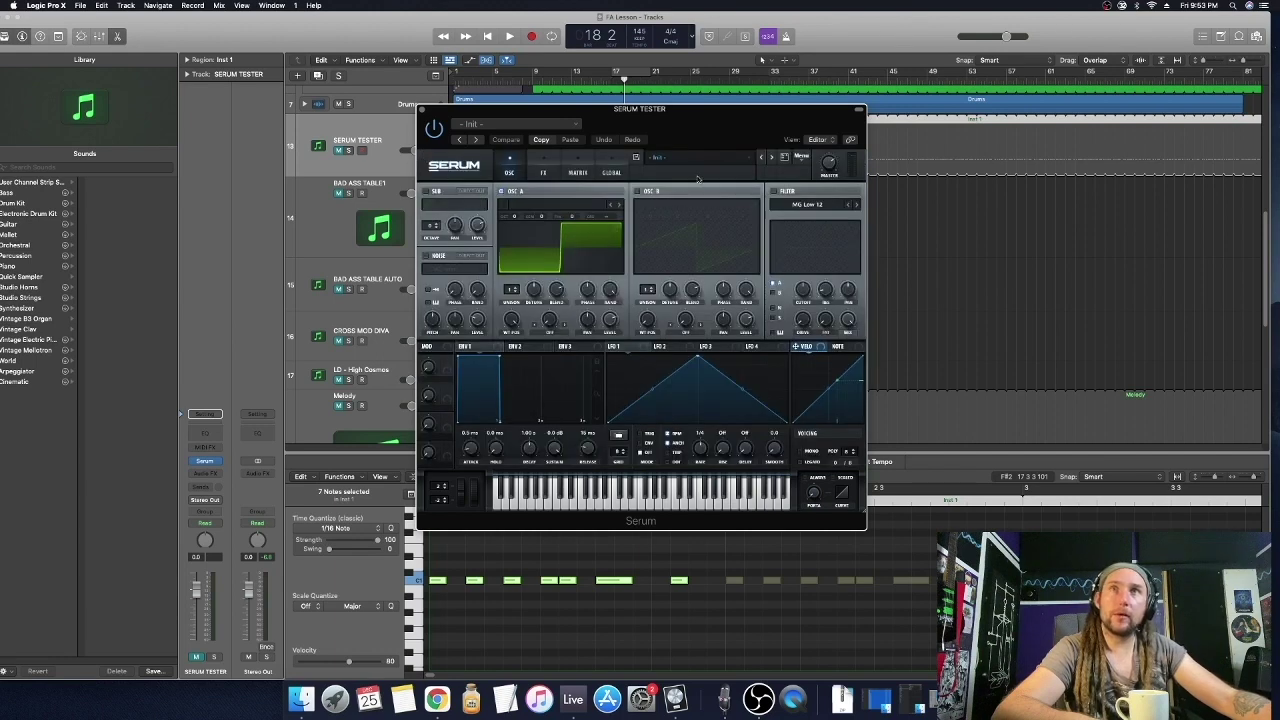
pyautogui.click(800, 158)
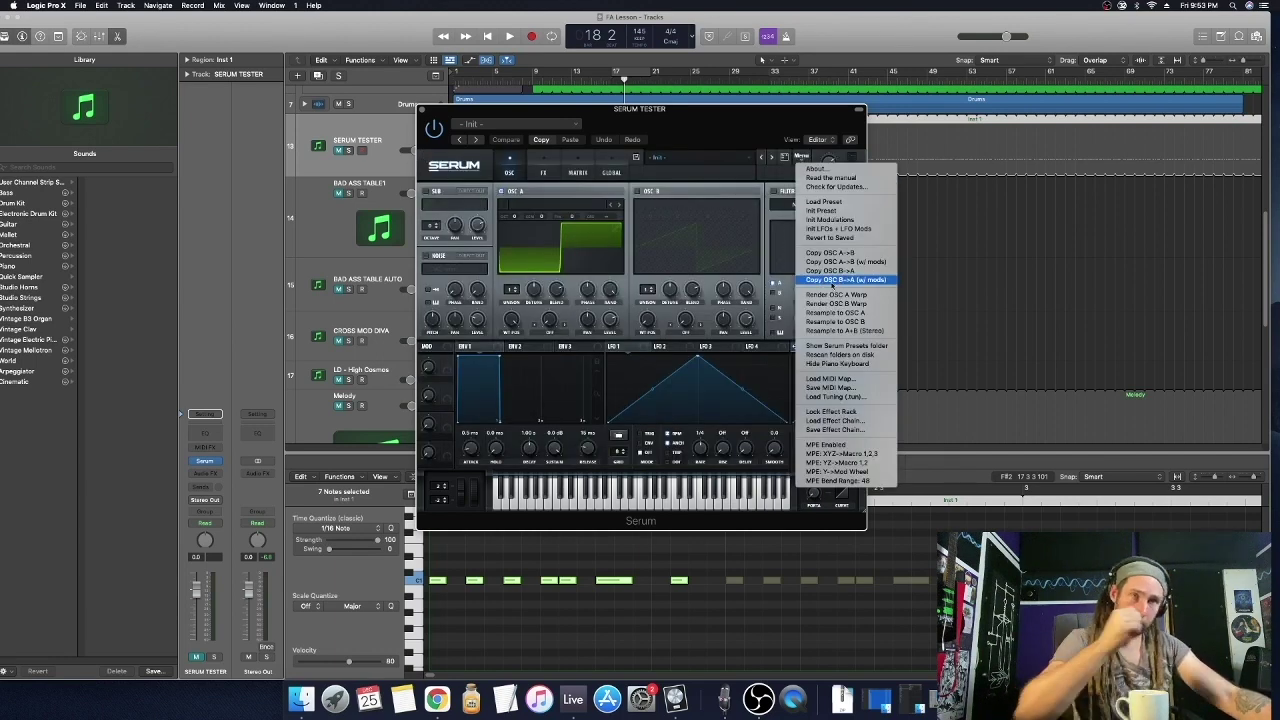
pyautogui.click(866, 211)
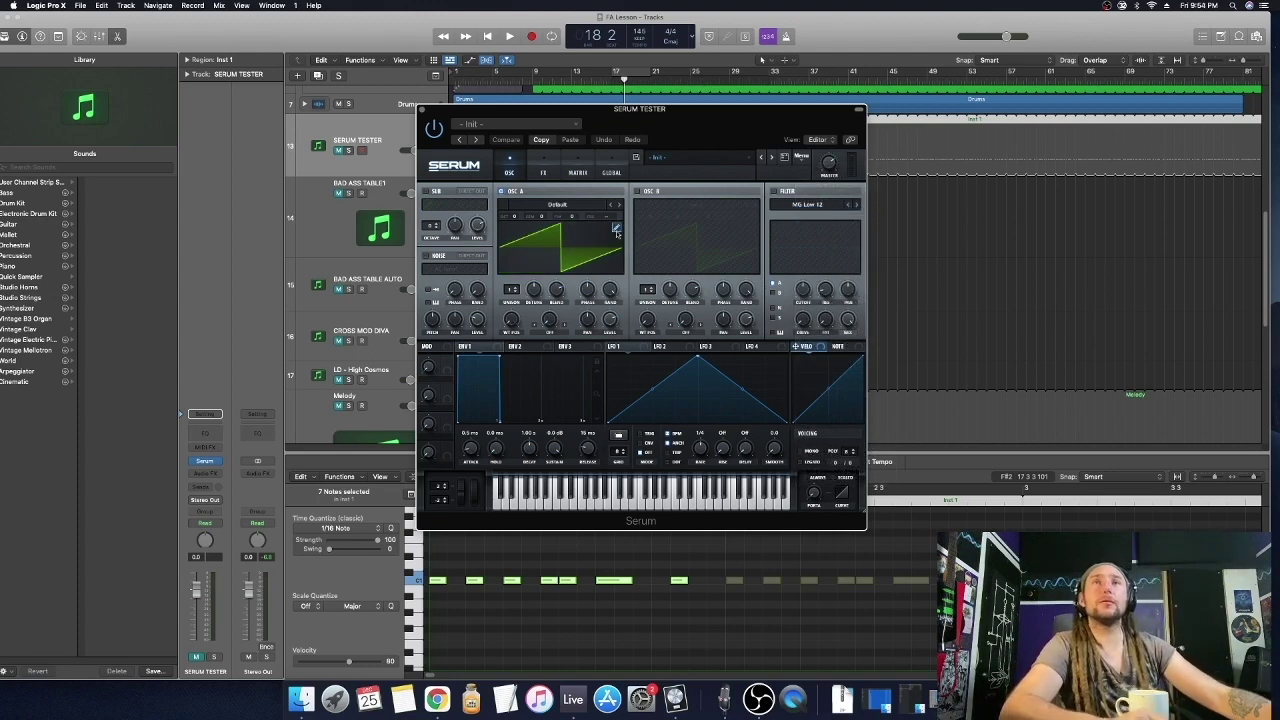
# Open oscillator A's wavetable editor to inspect the saw table, and slide the Serum window aside
pyautogui.click(617, 230)
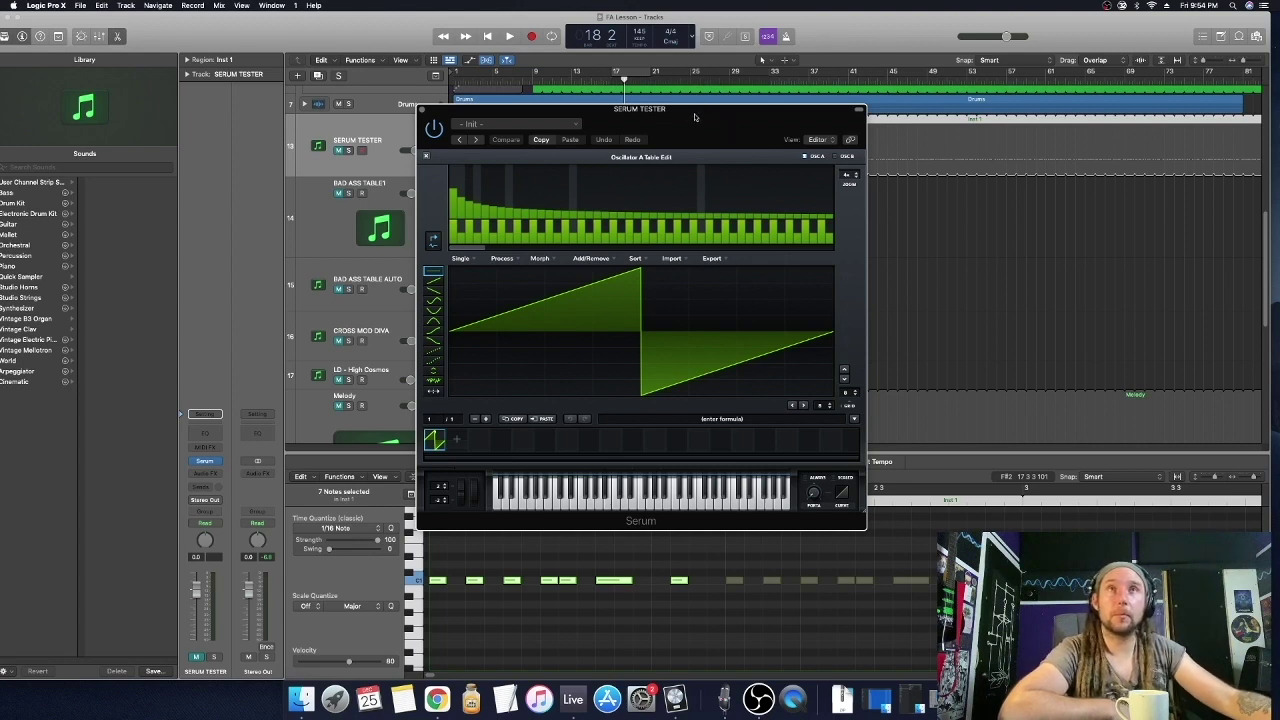
pyautogui.moveTo(695, 117); pyautogui.dragTo(852, 103)
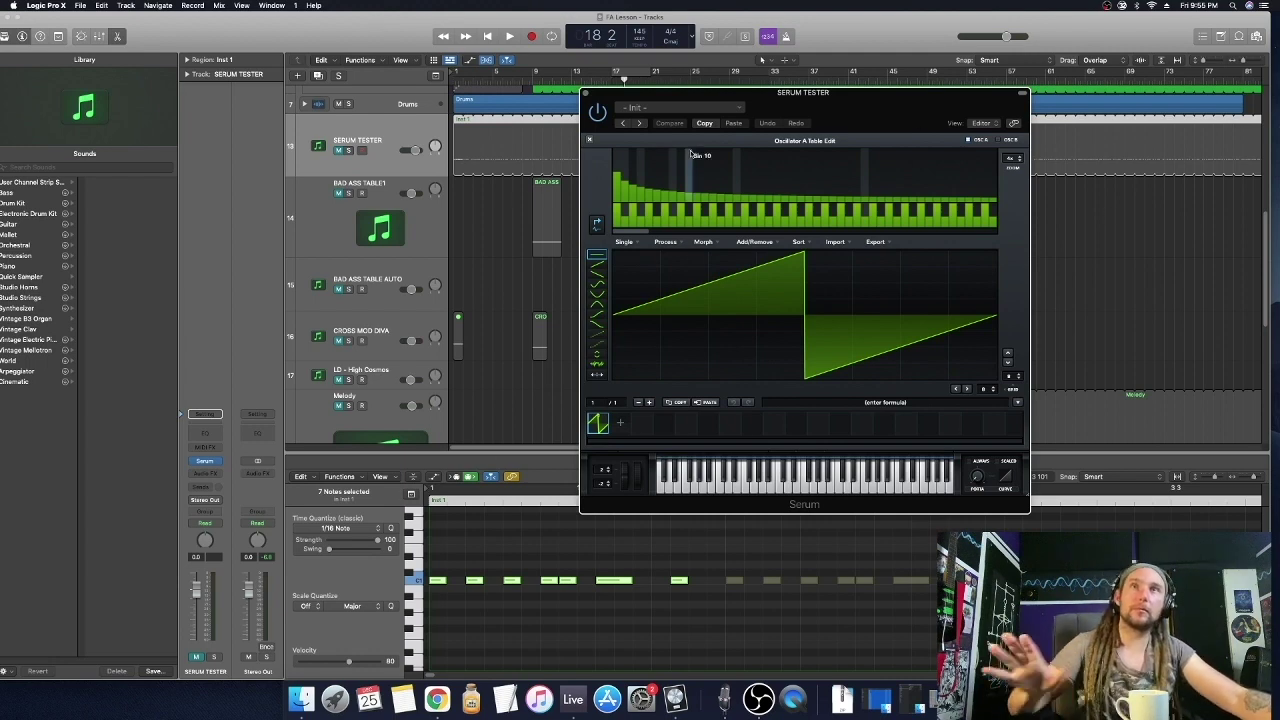
# Close Serum, select the BAD ASS TABLE1 track and open its Massive synth
pyautogui.click(587, 95)
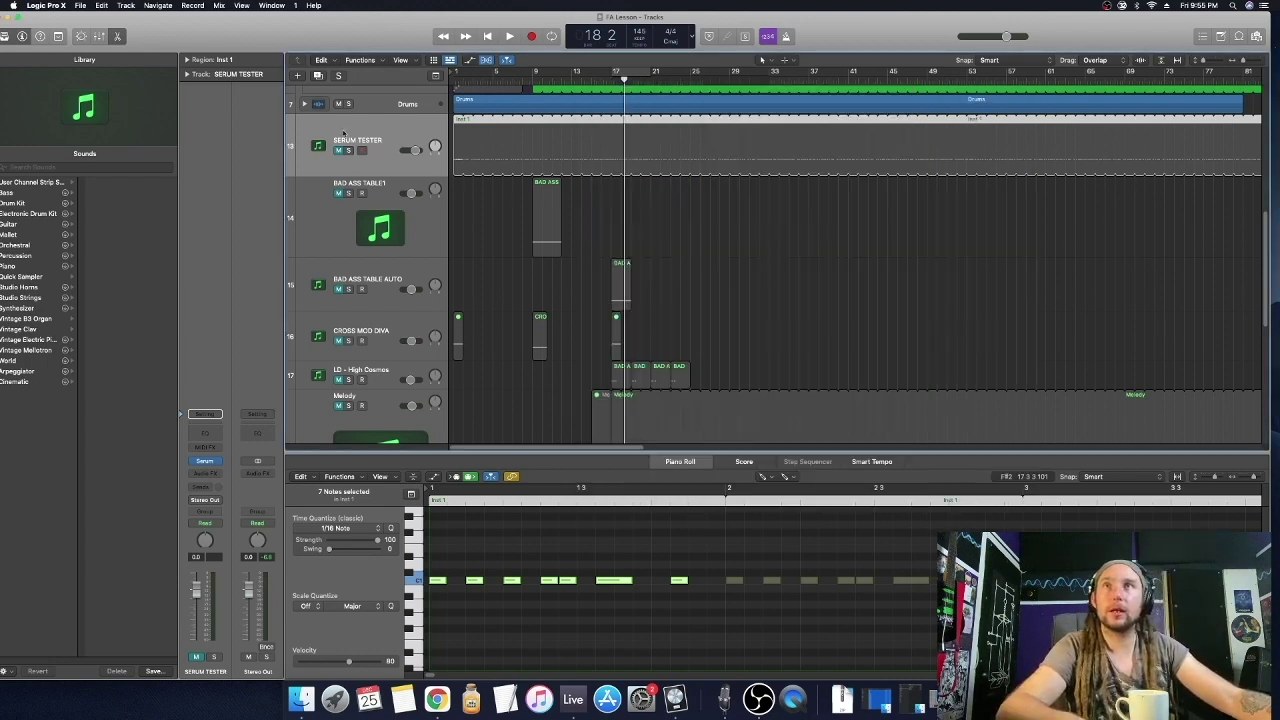
pyautogui.scroll(-3, 498, 261)
pyautogui.click(359, 166)
pyautogui.scroll(5, 330, 210)
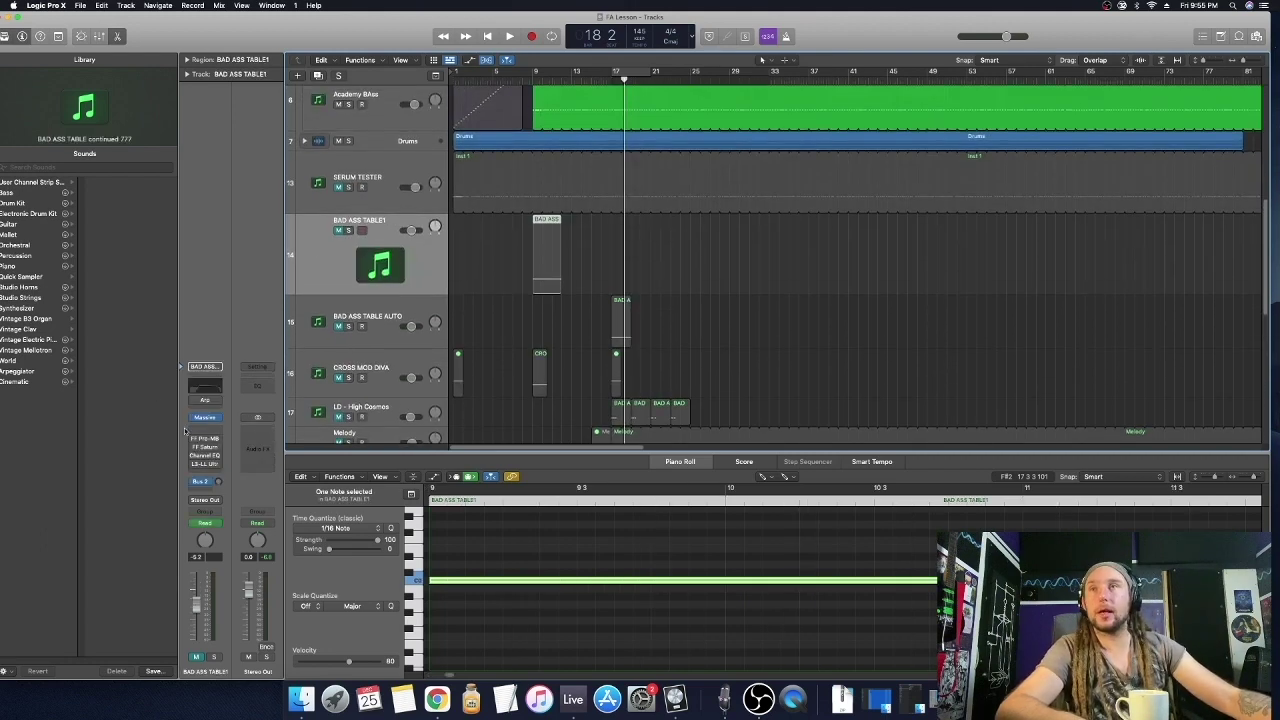
pyautogui.click(205, 418)
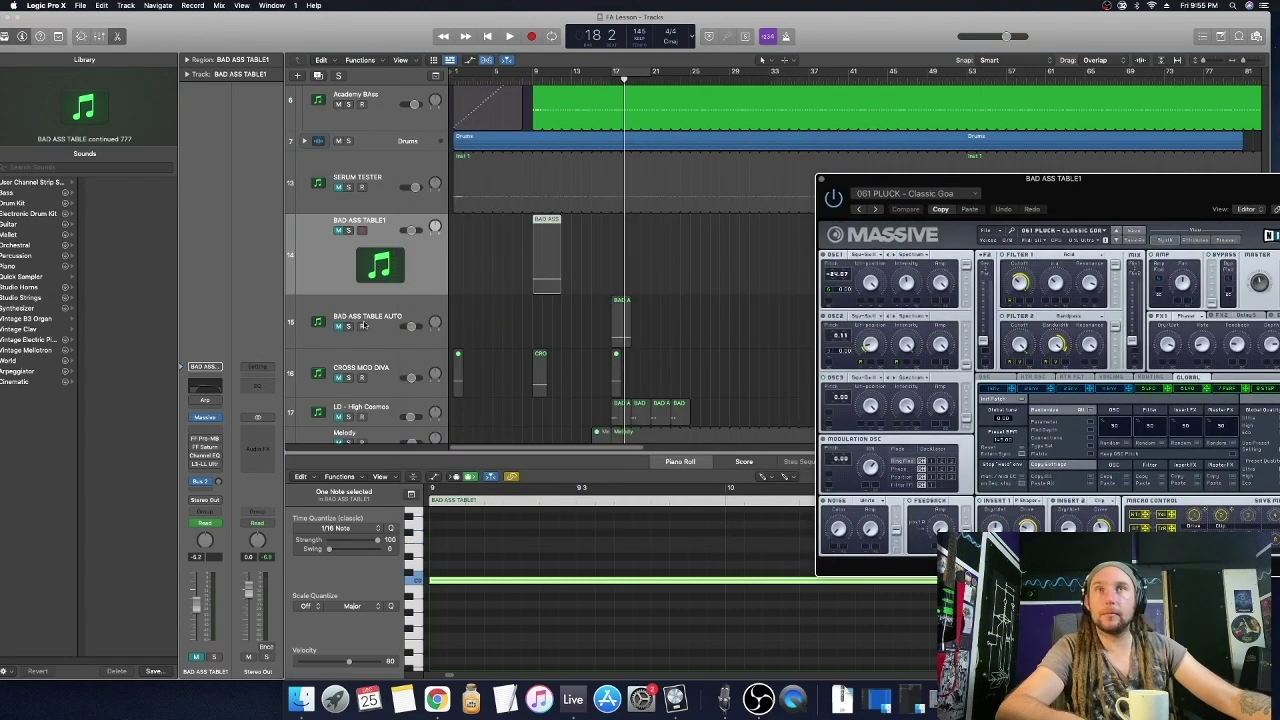
# Play the Massive pluck from bar 9, hide automation, and shorten the BAD ASS TABLE1 region
pyautogui.press('a')
pyautogui.scroll(-3, 420, 230)
pyautogui.press('space')
pyautogui.click(1028, 314)
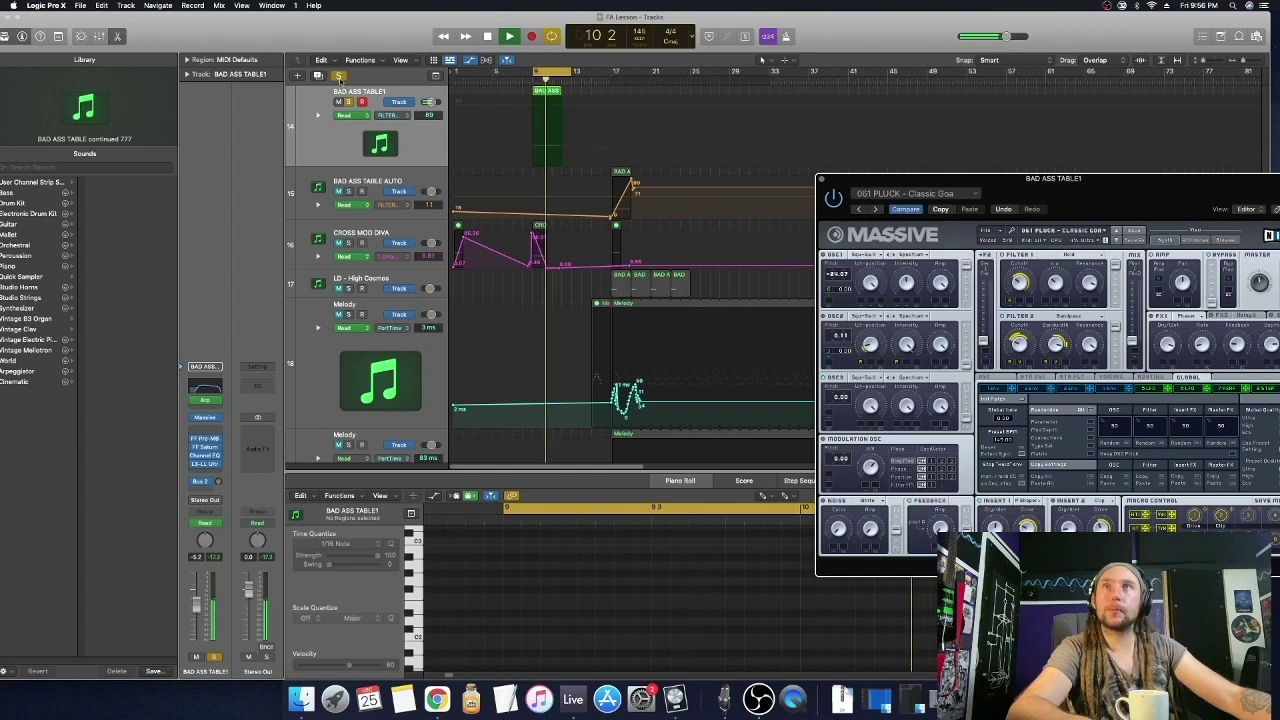
pyautogui.press('a')
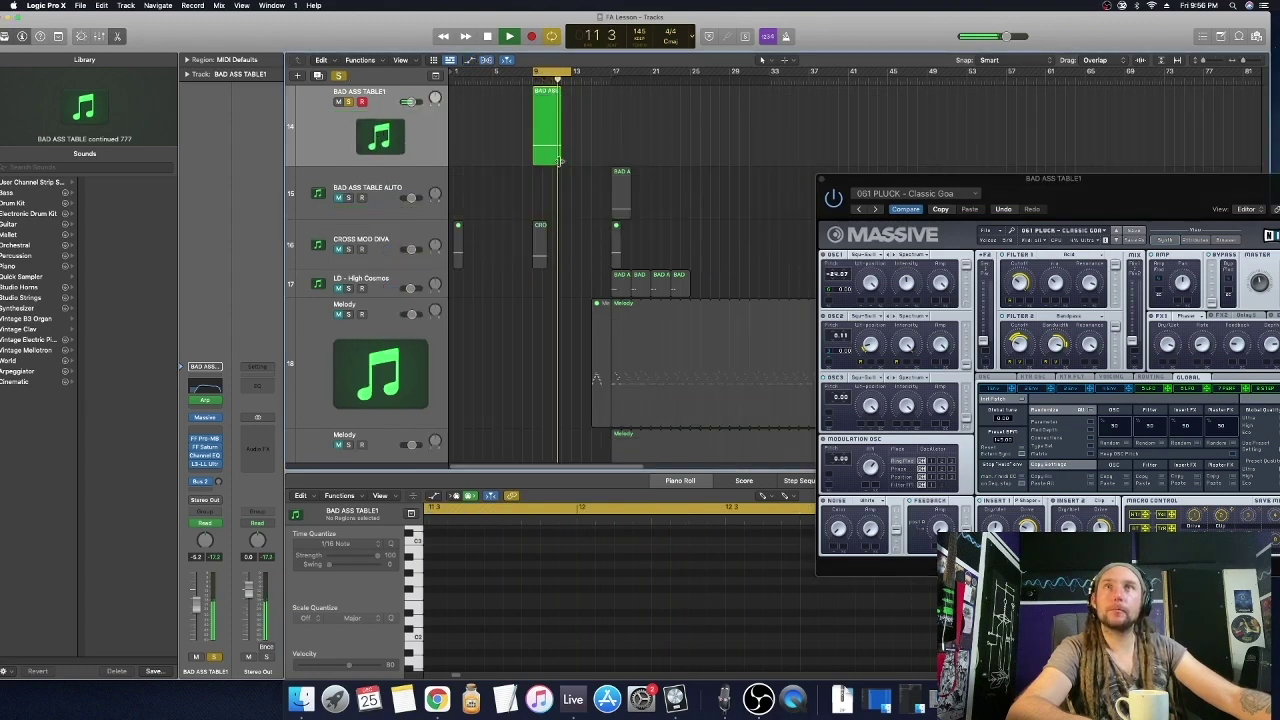
pyautogui.moveTo(560, 160); pyautogui.dragTo(546, 158)
# Loop the shortened region, show the H-Delay ping aux, stop playback and centre Massive
pyautogui.press('l')
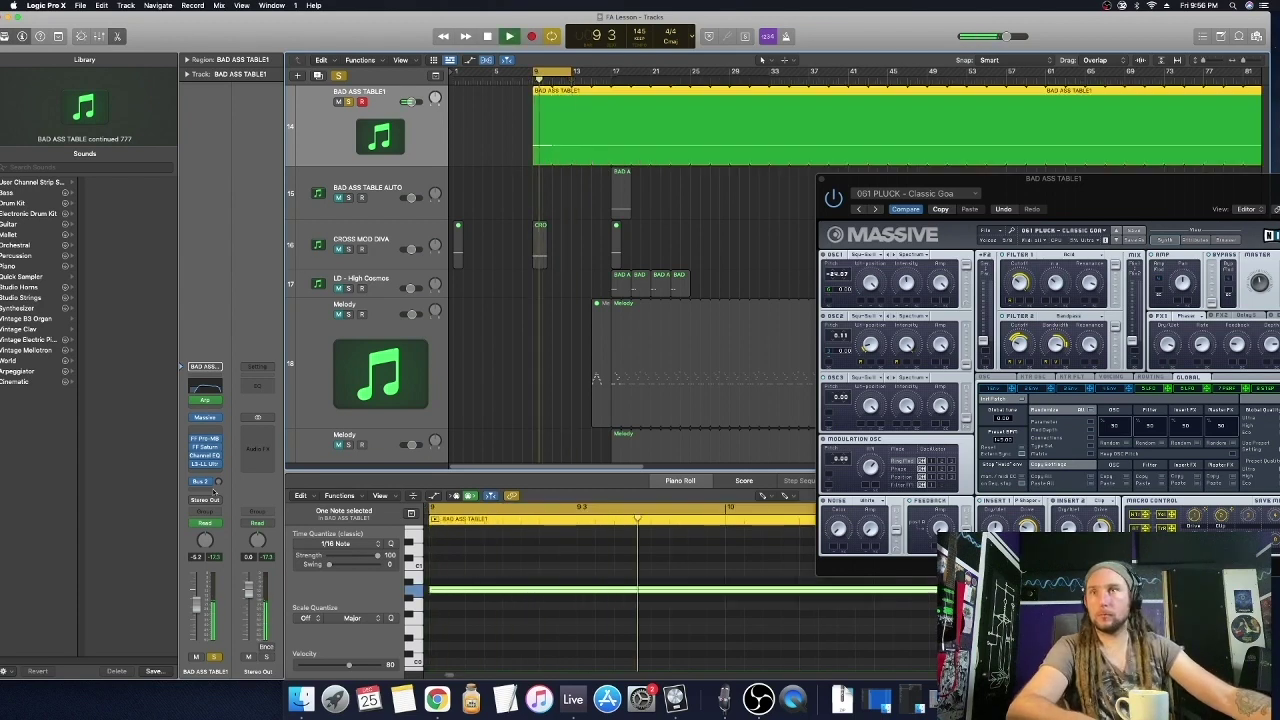
pyautogui.click(205, 481)
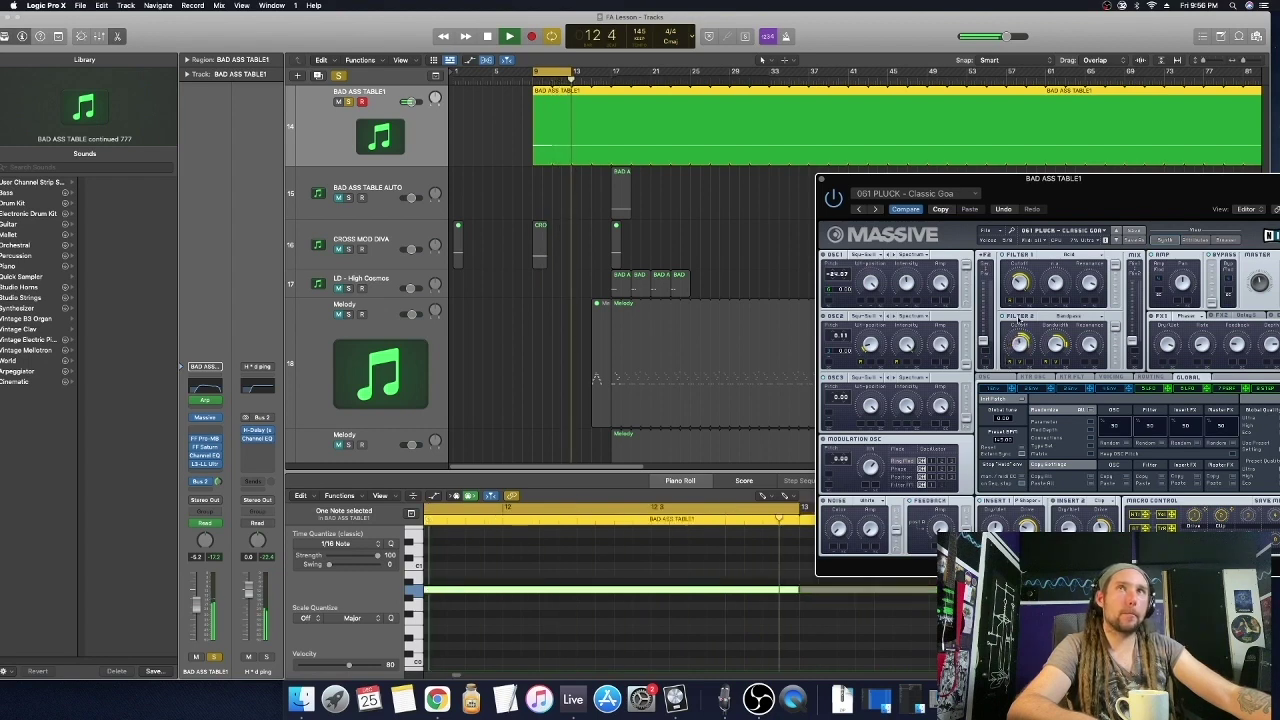
pyautogui.press('space')
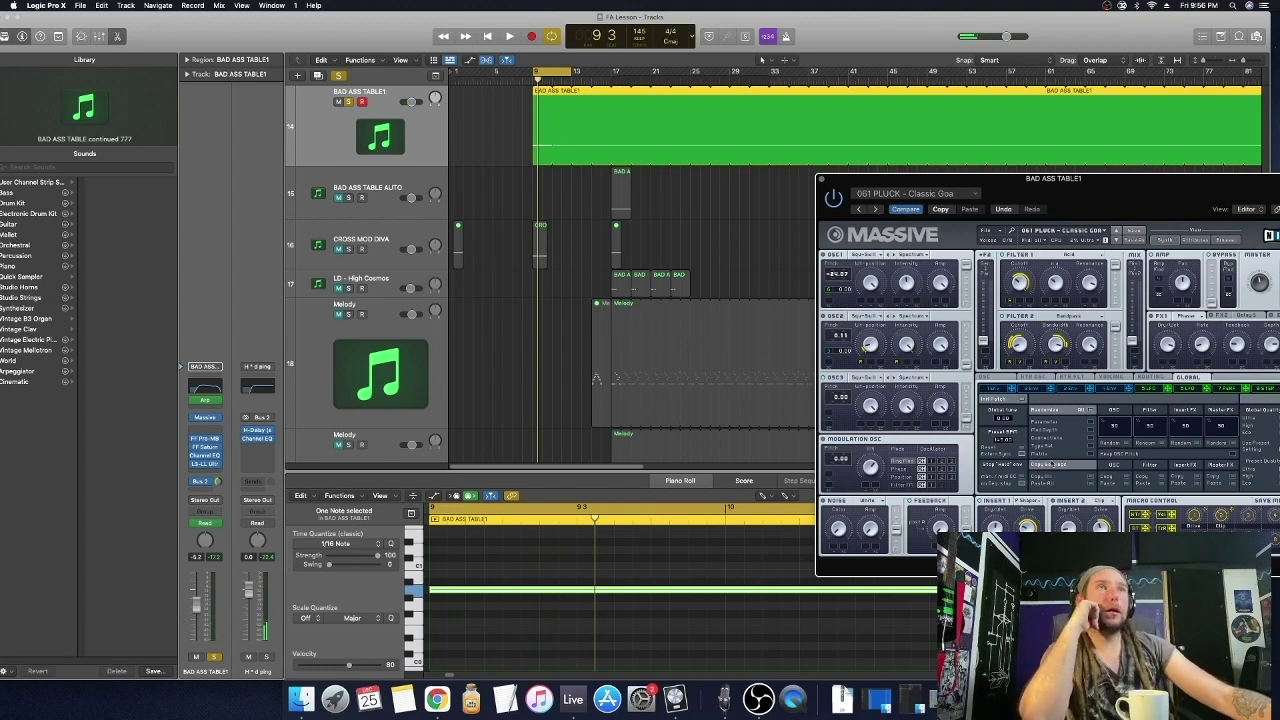
pyautogui.moveTo(1089, 213); pyautogui.dragTo(1006, 226)
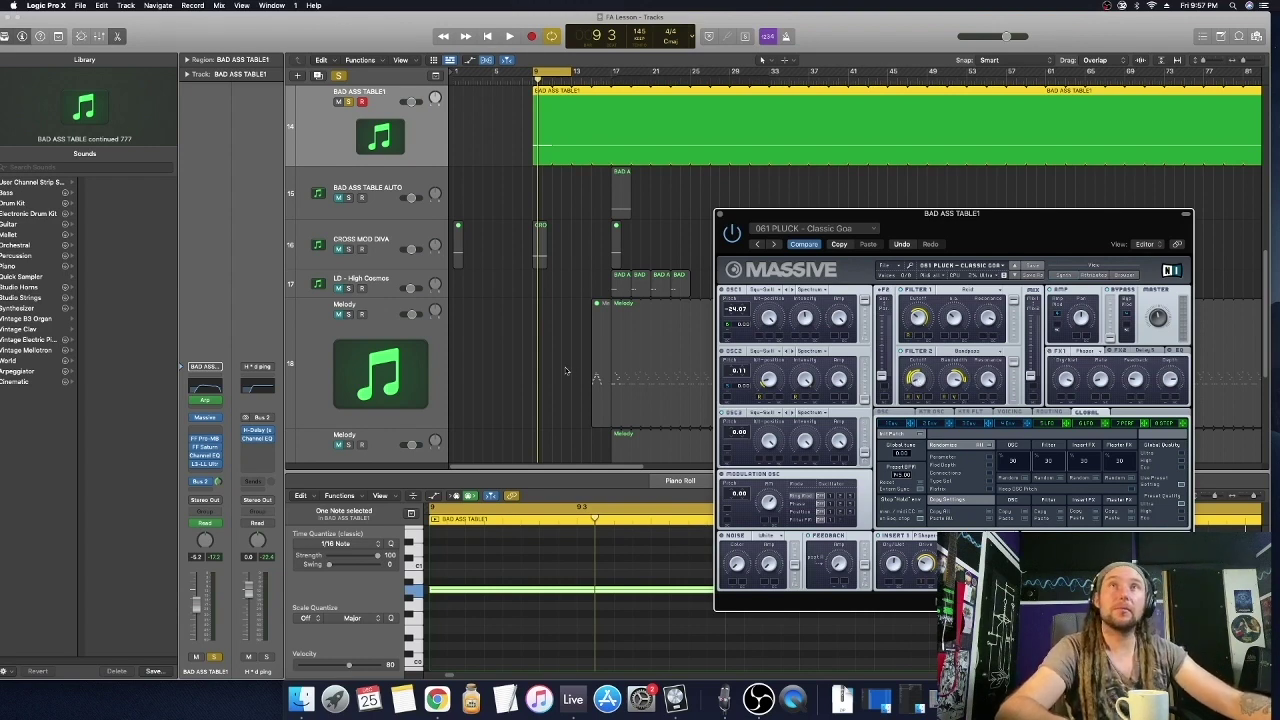
pyautogui.moveTo(1000, 232); pyautogui.dragTo(903, 192)
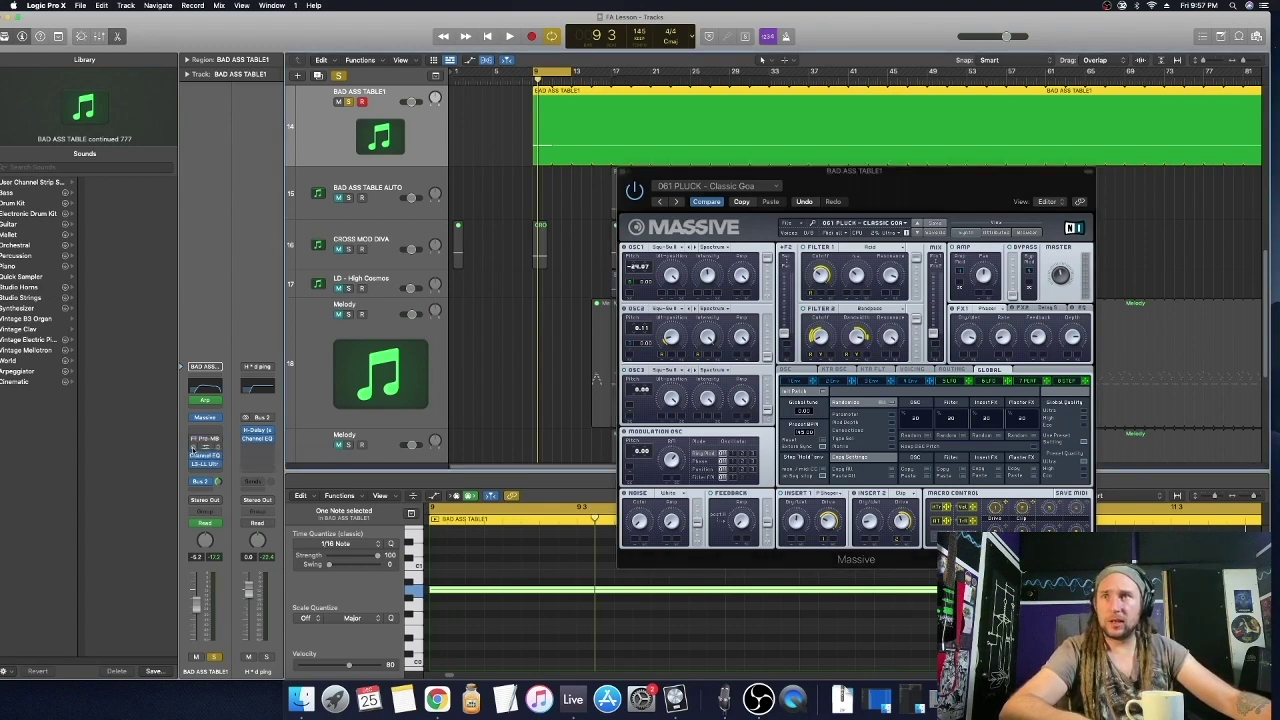
# Leave the BAD ASS TABLE1 Channel EQ bypassed and close its window
pyautogui.click(195, 446)
pyautogui.click(193, 458)
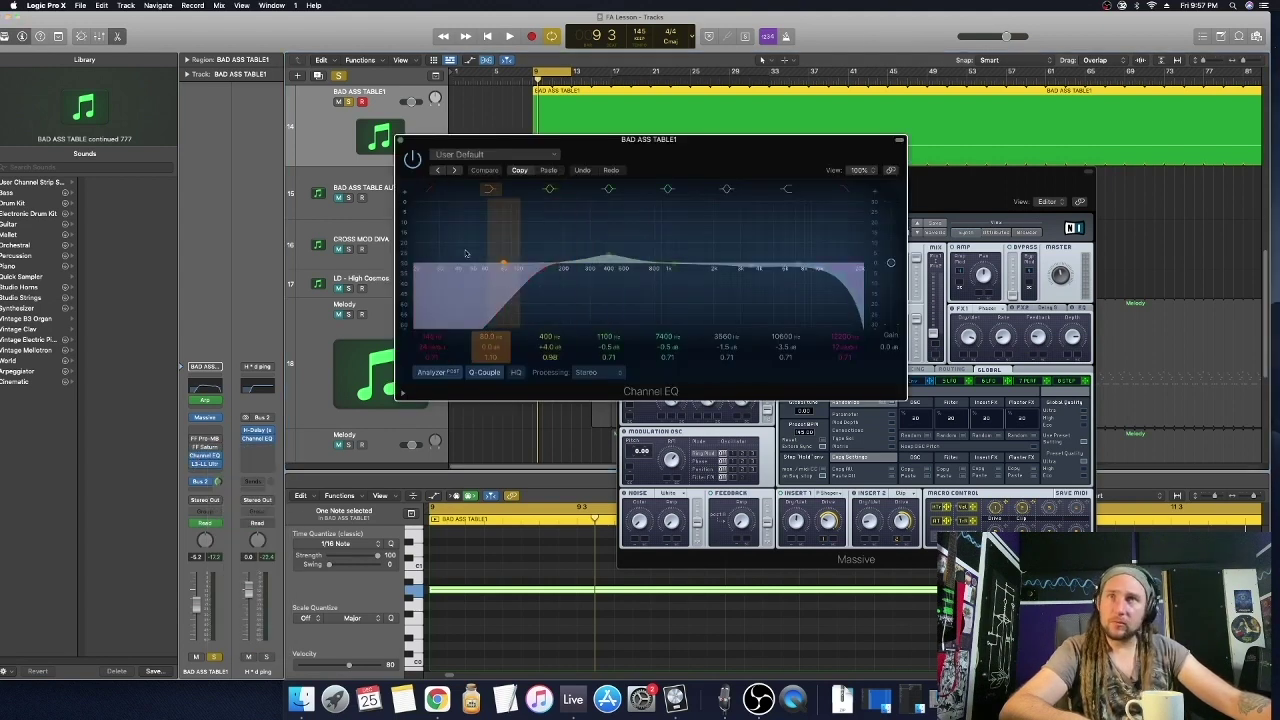
pyautogui.click(430, 187)
pyautogui.click(430, 187)
pyautogui.click(412, 158)
pyautogui.click(400, 141)
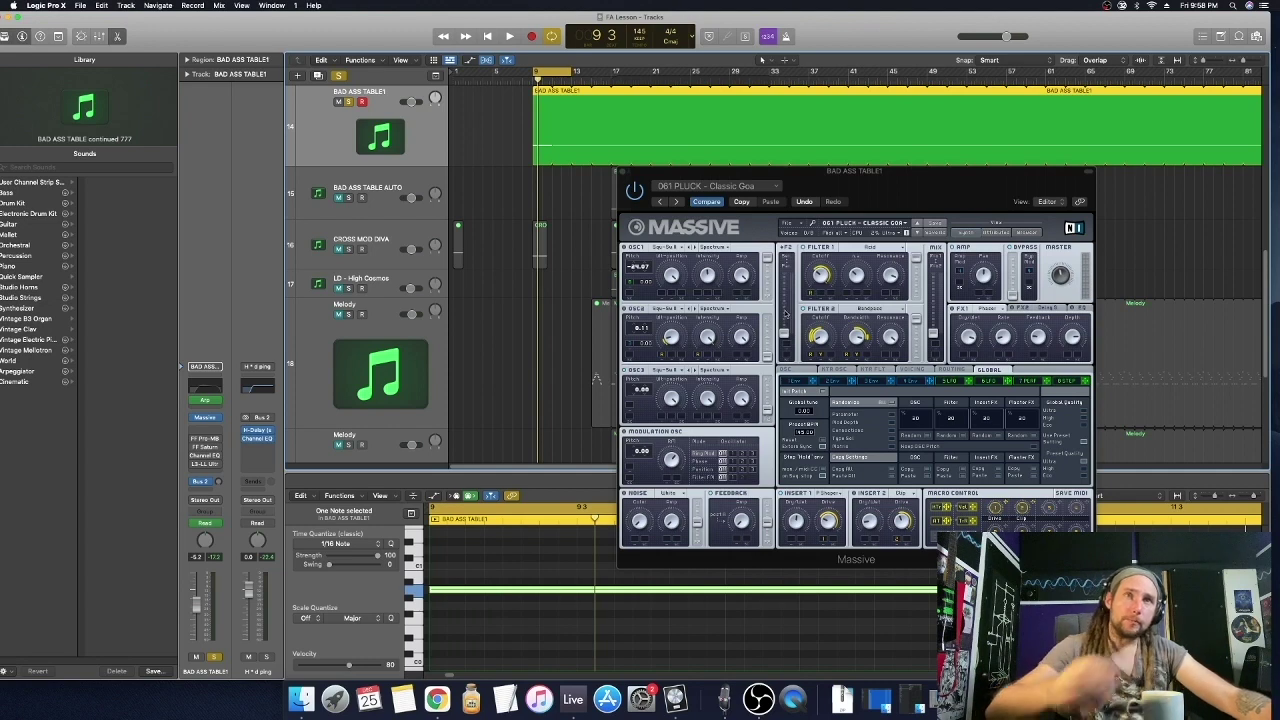
# Audition the loop, then trim the BAD ASS TABLE1 region to about one bar and zoom in
pyautogui.press('space')
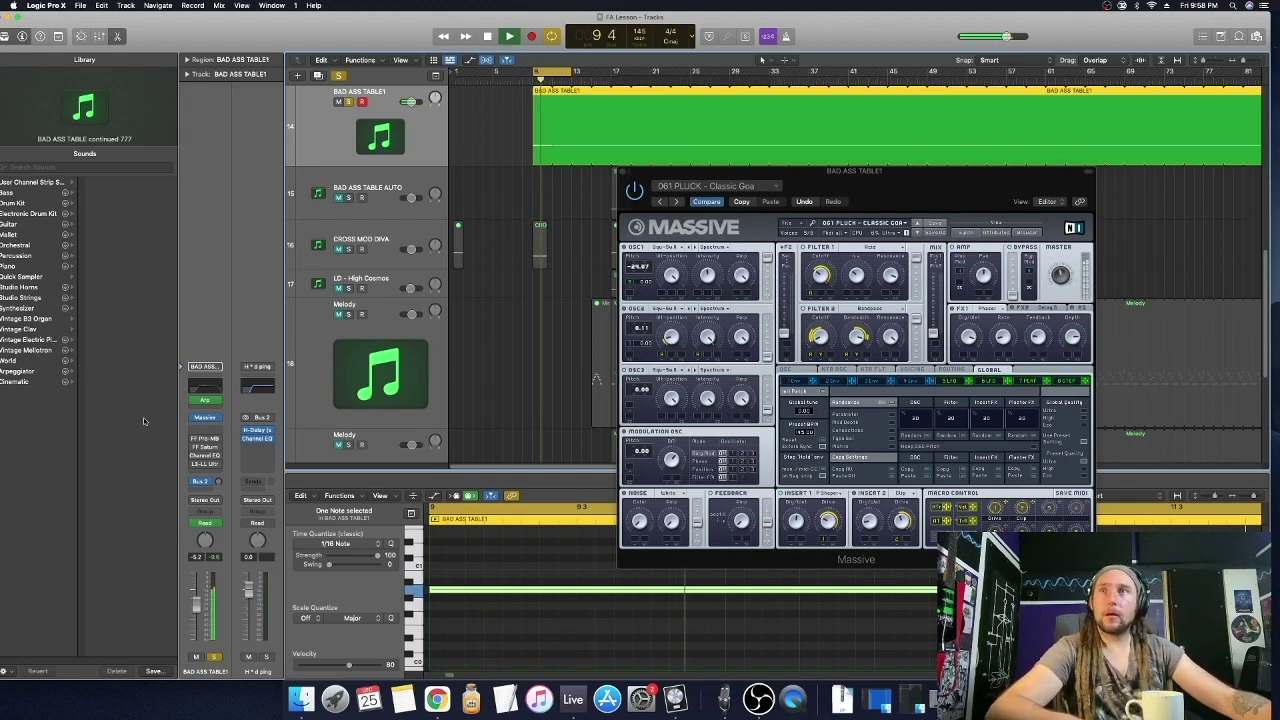
pyautogui.press('space')
pyautogui.press('space')
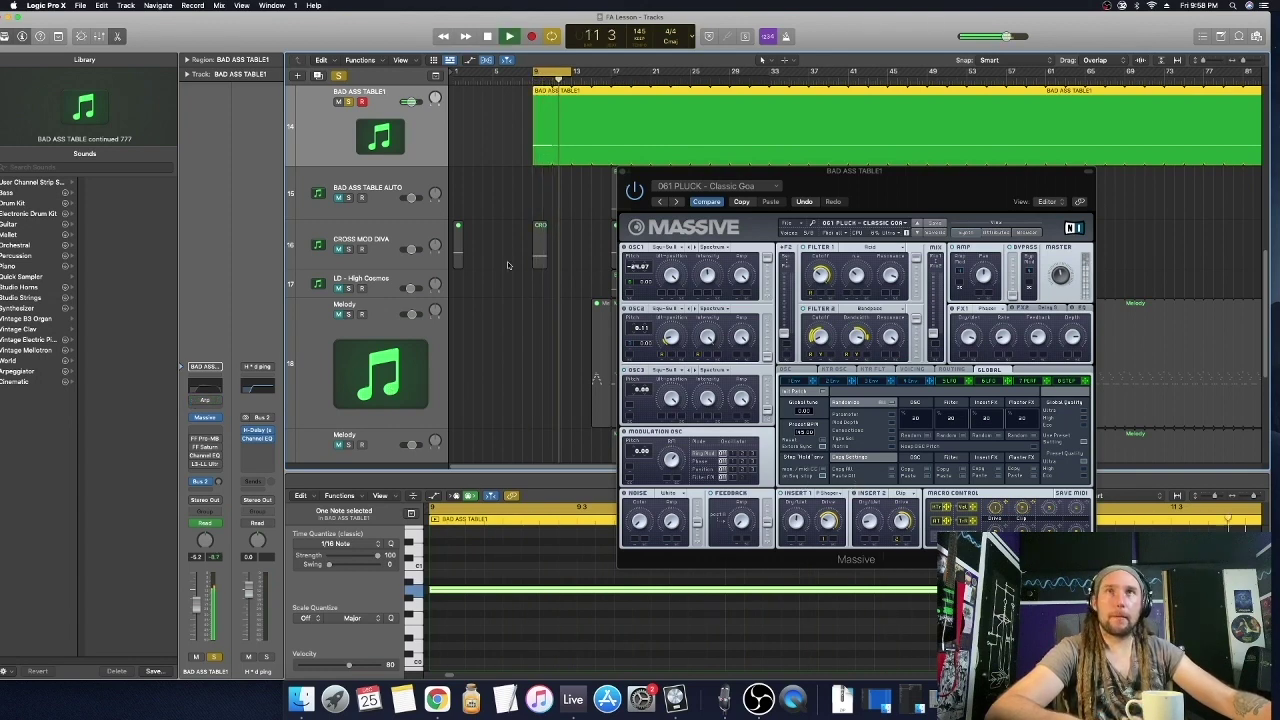
pyautogui.press('space')
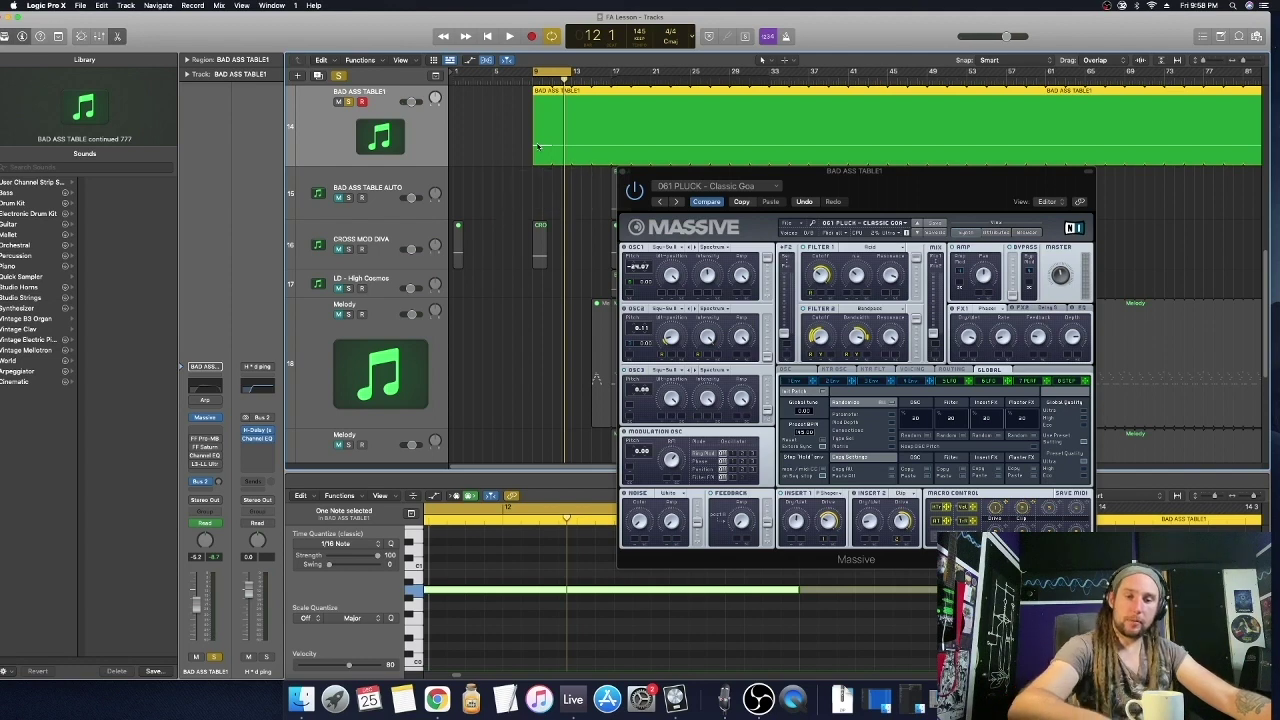
pyautogui.moveTo(548, 162); pyautogui.dragTo(563, 162)
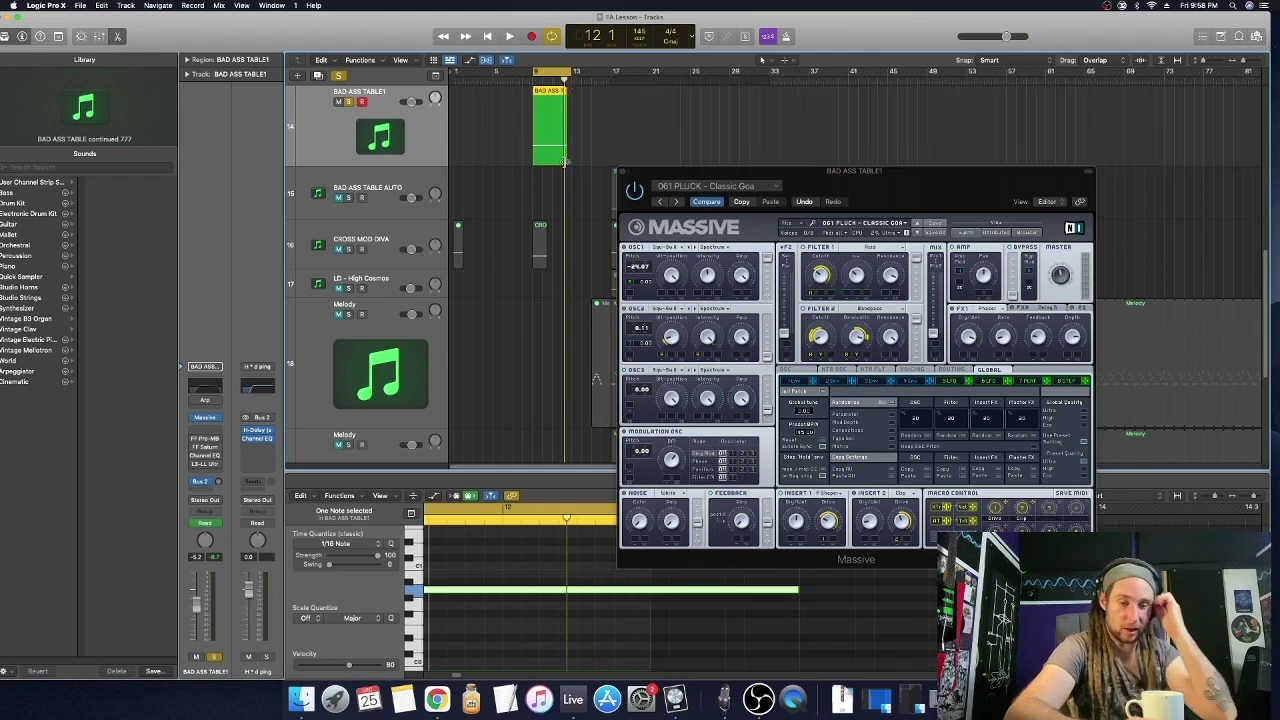
pyautogui.click(1245, 60)
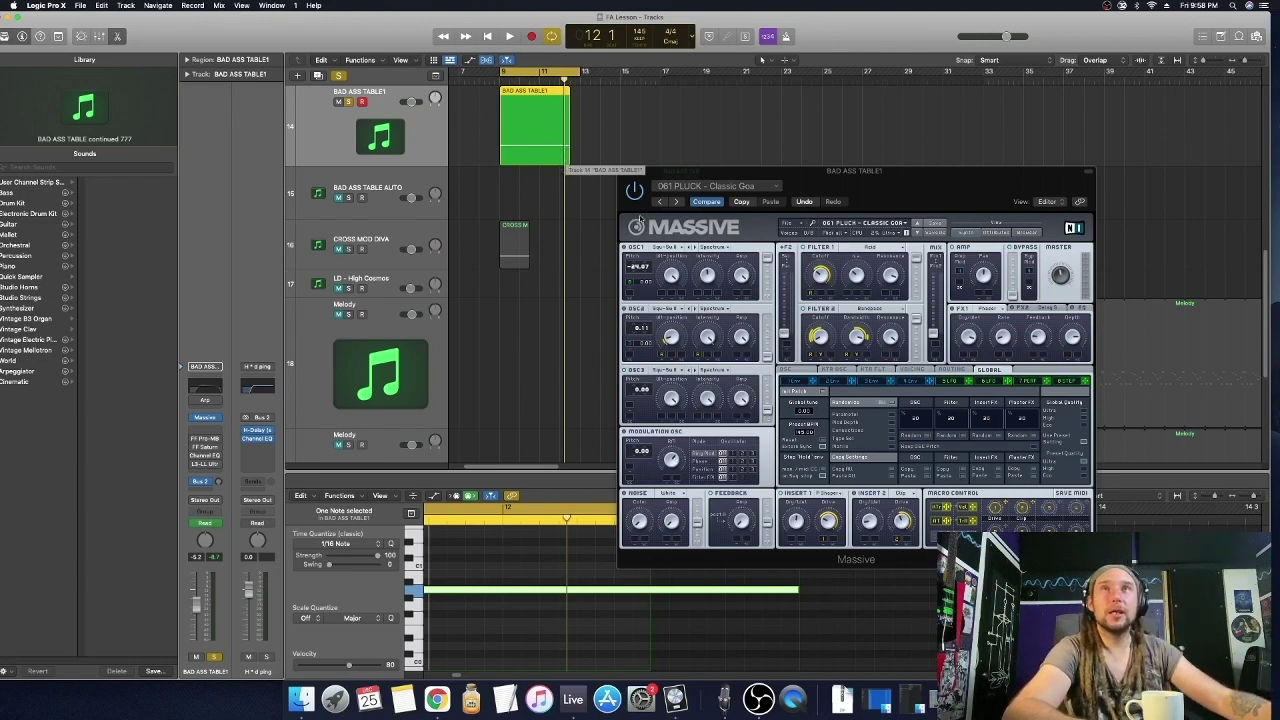
# Reposition Massive, try Latch but keep the channel automation on Read, and play the trimmed pluck
pyautogui.moveTo(767, 179); pyautogui.dragTo(863, 106)
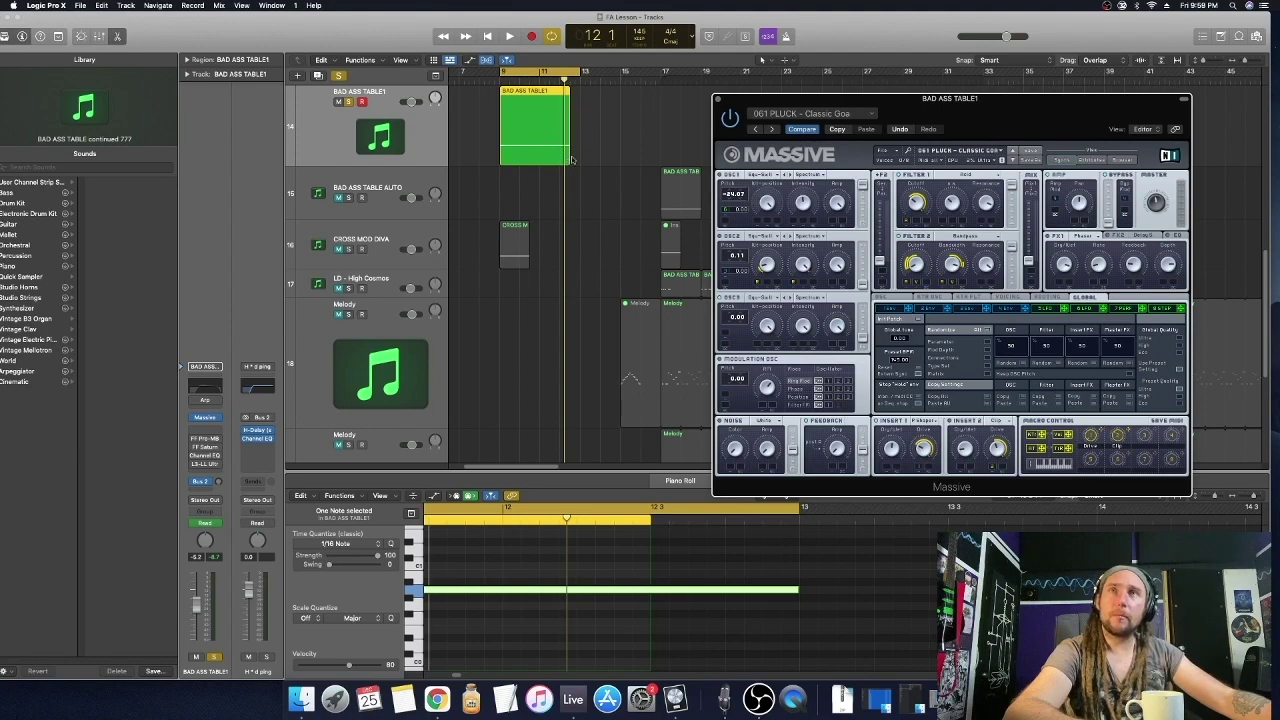
pyautogui.moveTo(732, 100); pyautogui.dragTo(728, 189)
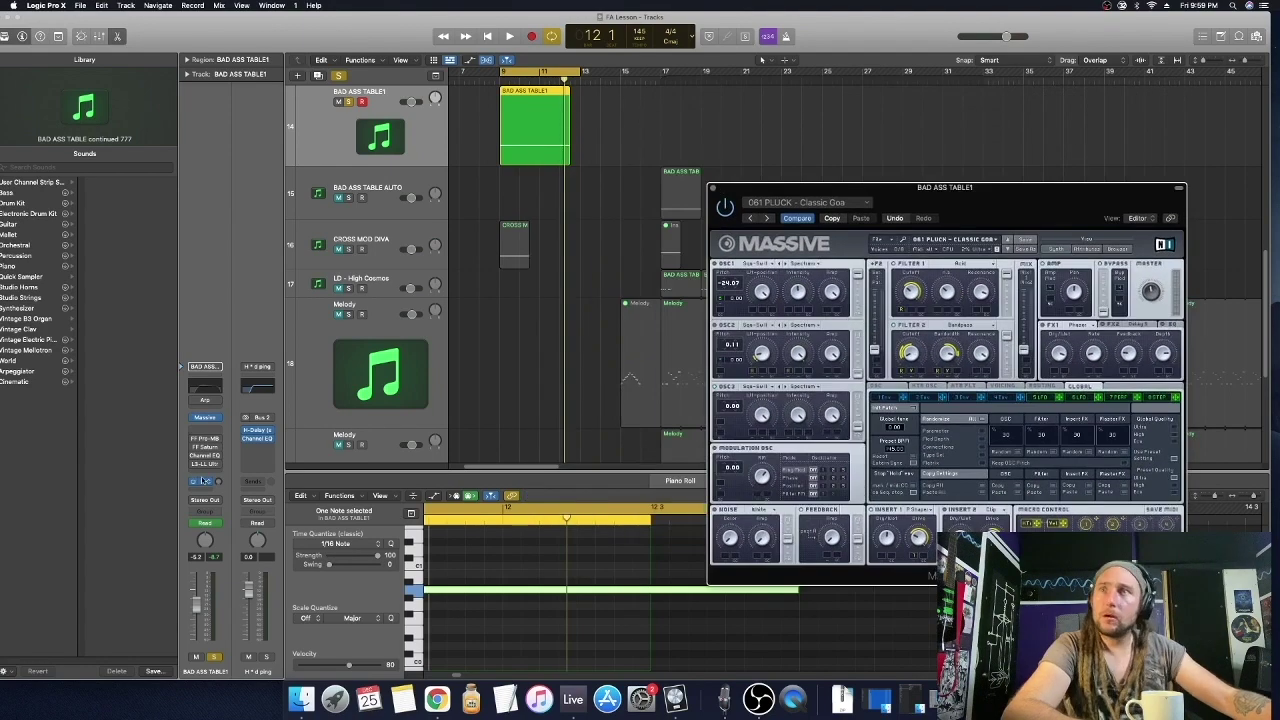
pyautogui.click(211, 522)
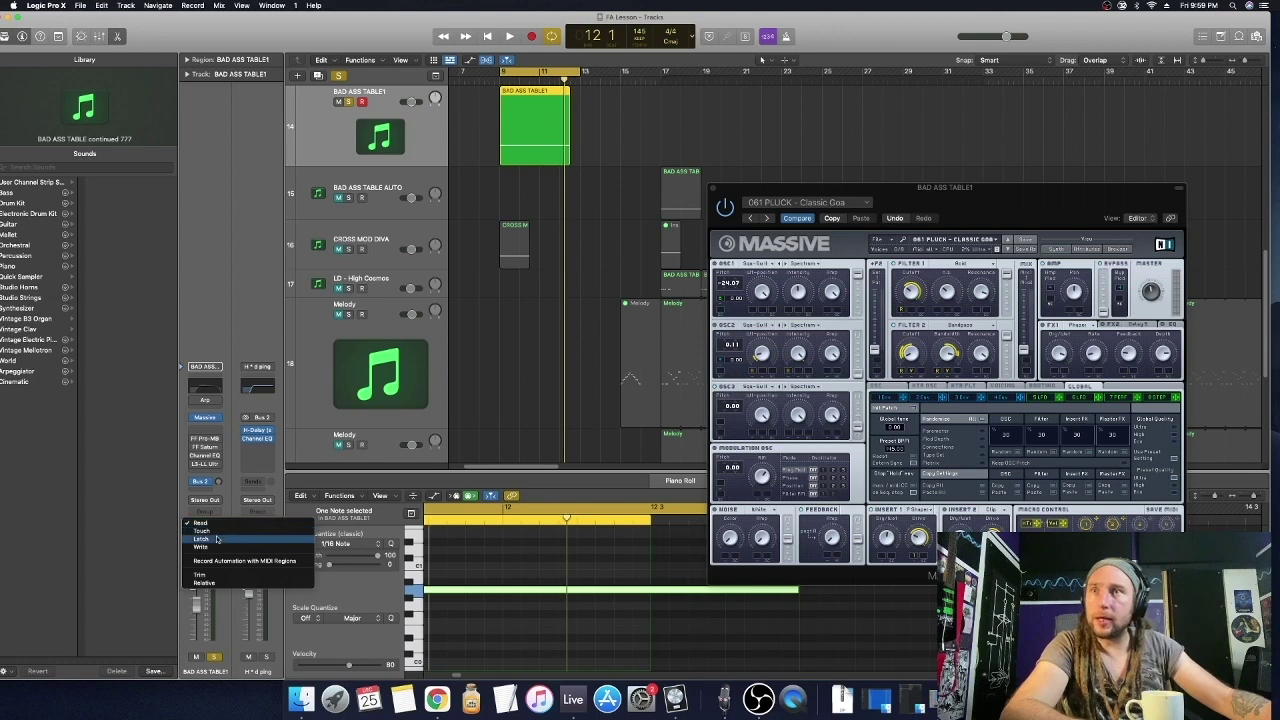
pyautogui.click(216, 539)
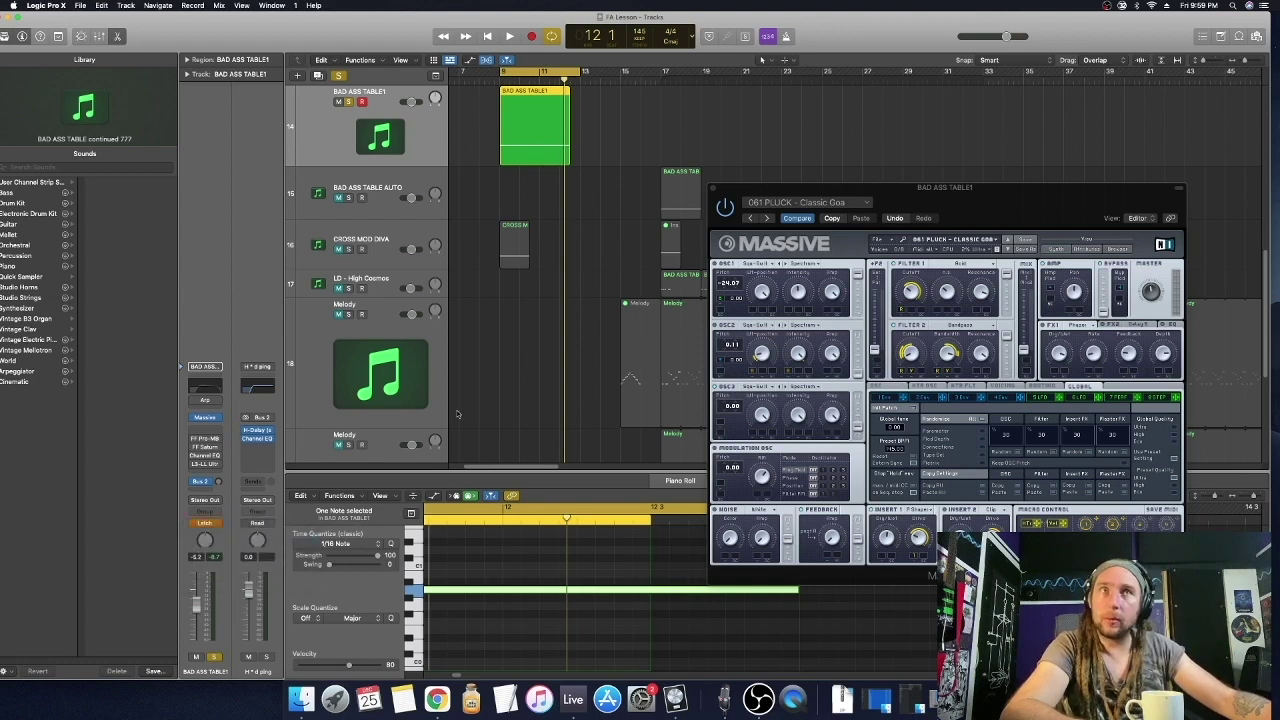
pyautogui.click(206, 523)
pyautogui.click(206, 507)
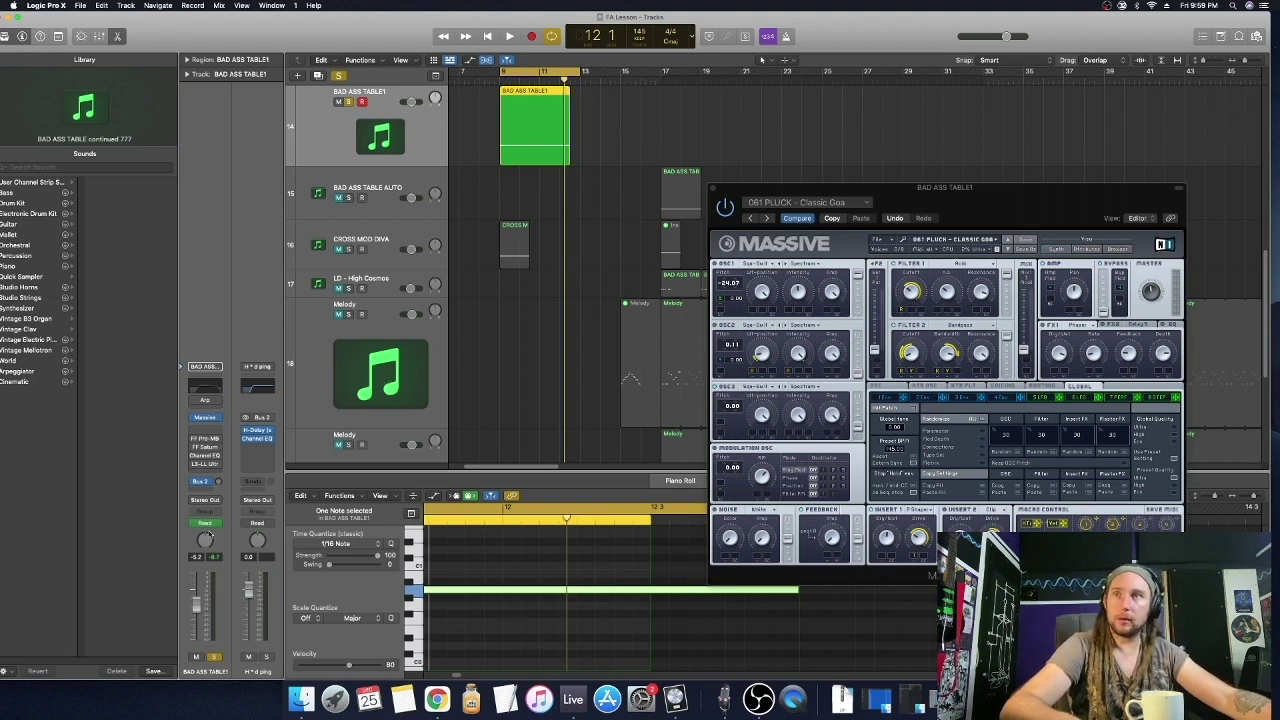
pyautogui.click(206, 523)
pyautogui.click(206, 523)
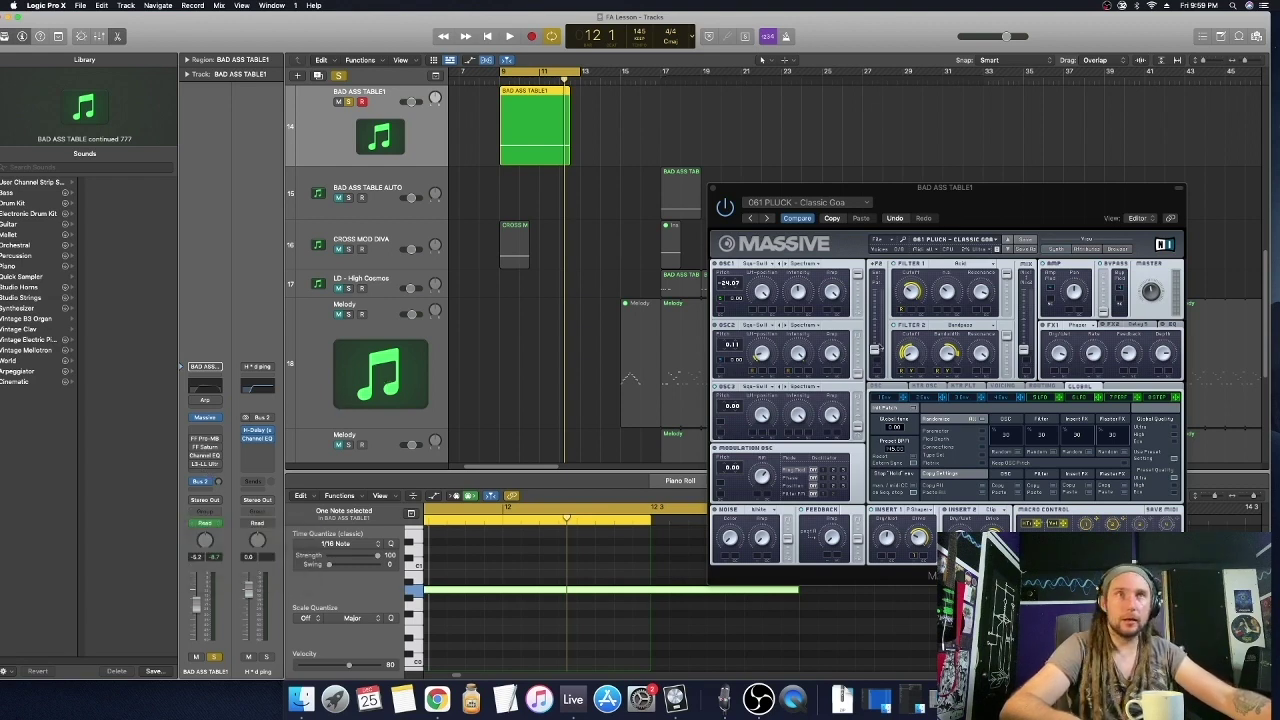
pyautogui.press('space')
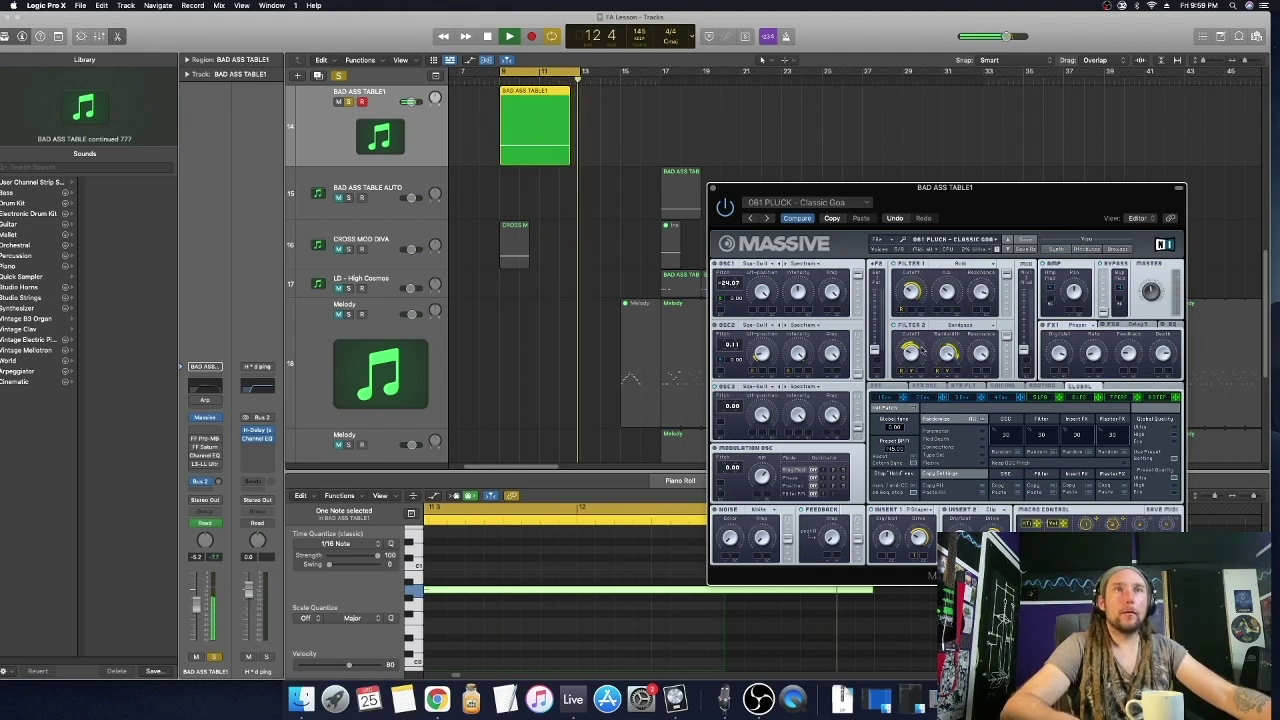
# Set BAD ASS TABLE1 to Latch and record a first Massive filter sweep from bar 9
pyautogui.press('space')
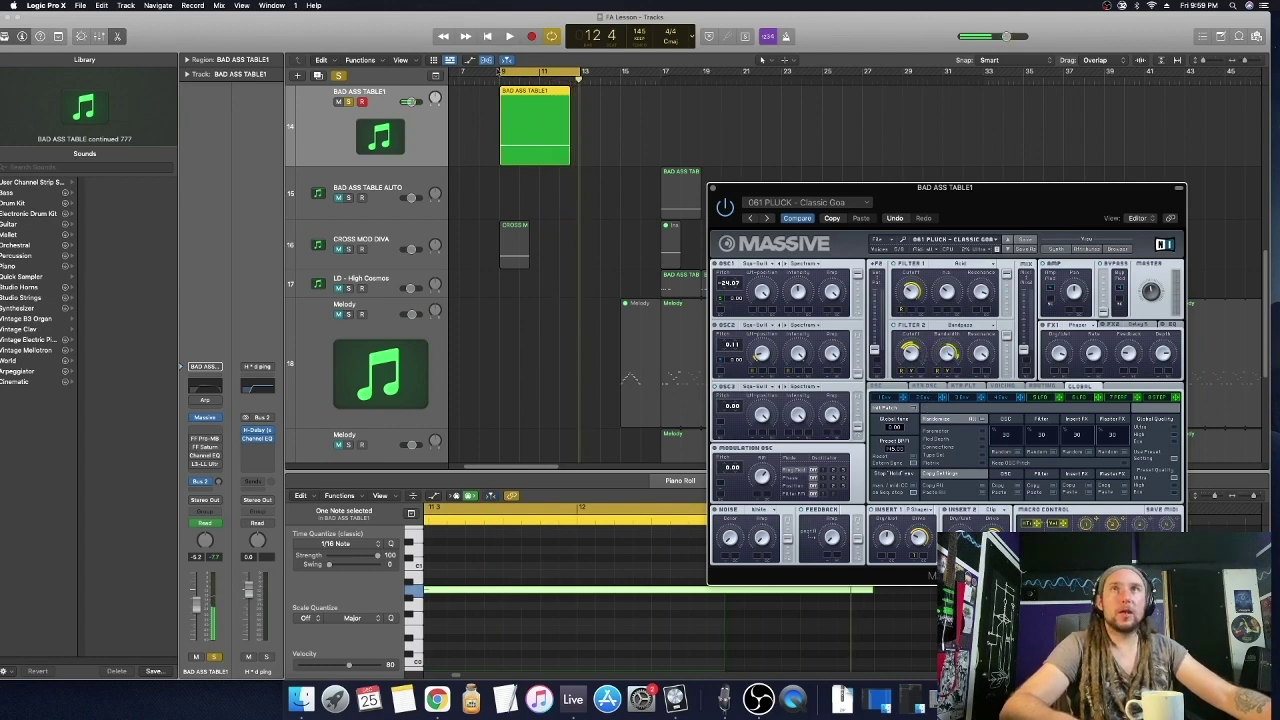
pyautogui.click(568, 163)
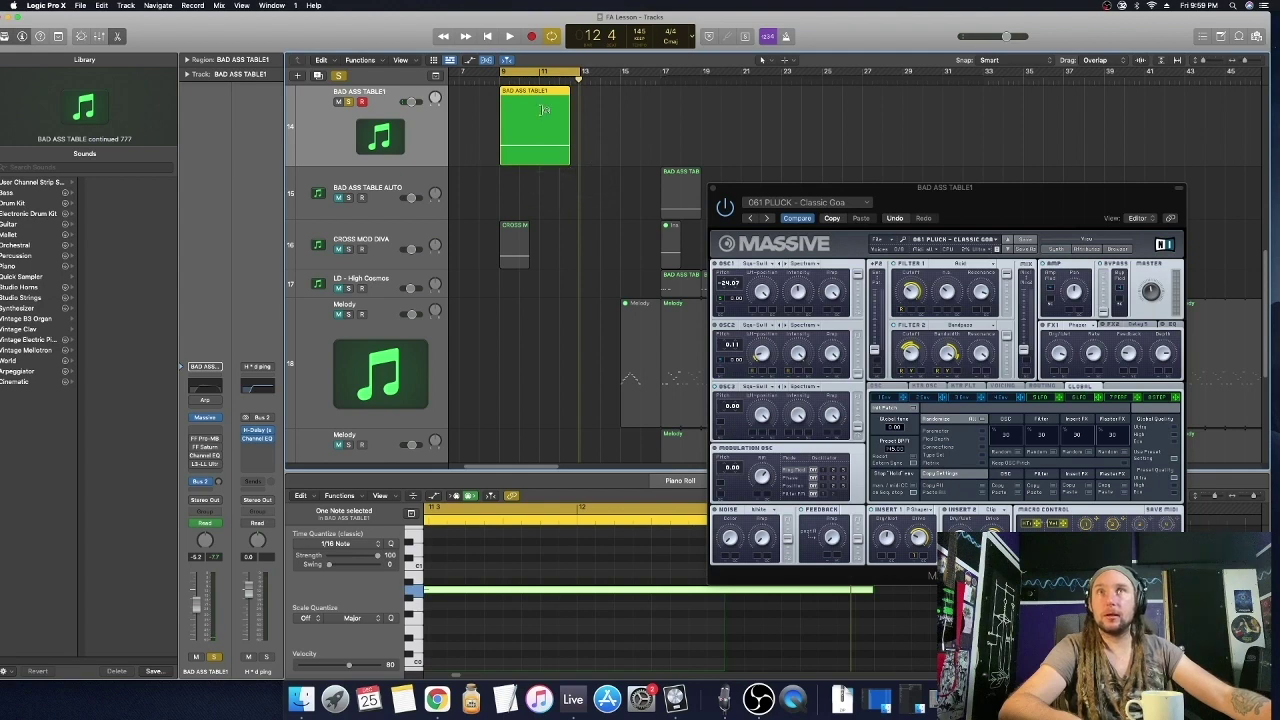
pyautogui.click(203, 521)
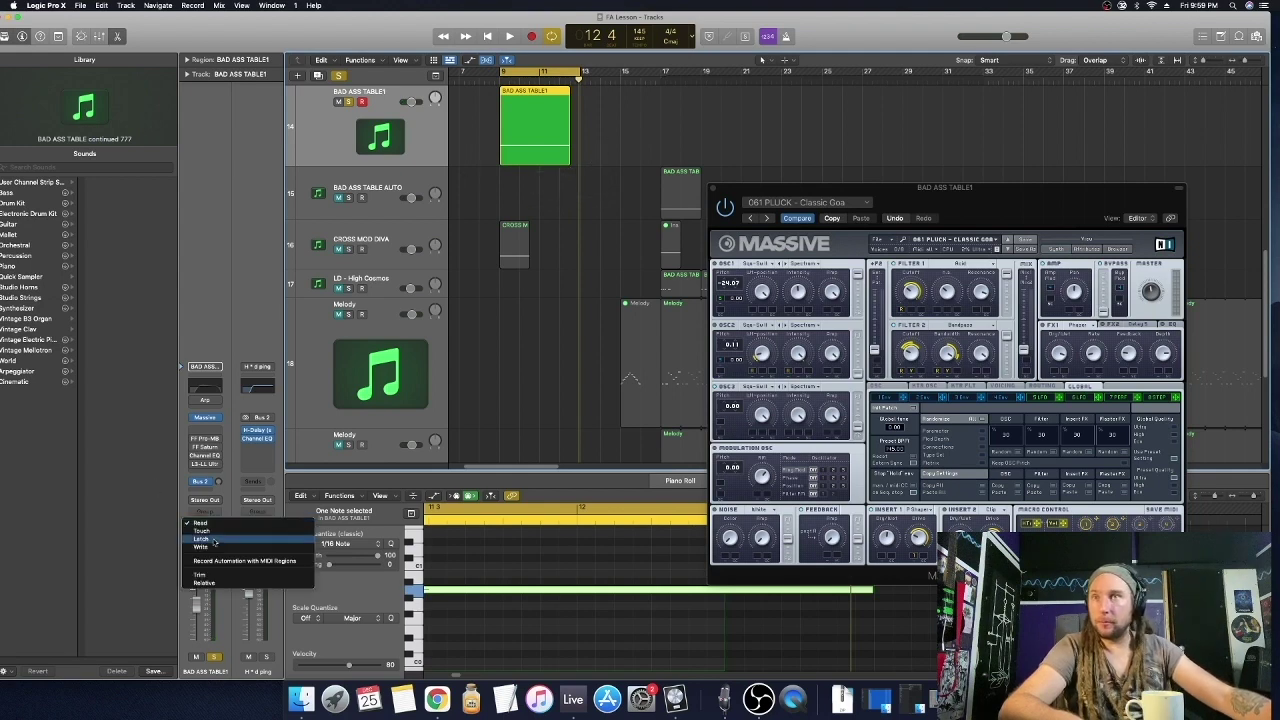
pyautogui.click(204, 549)
pyautogui.click(937, 370)
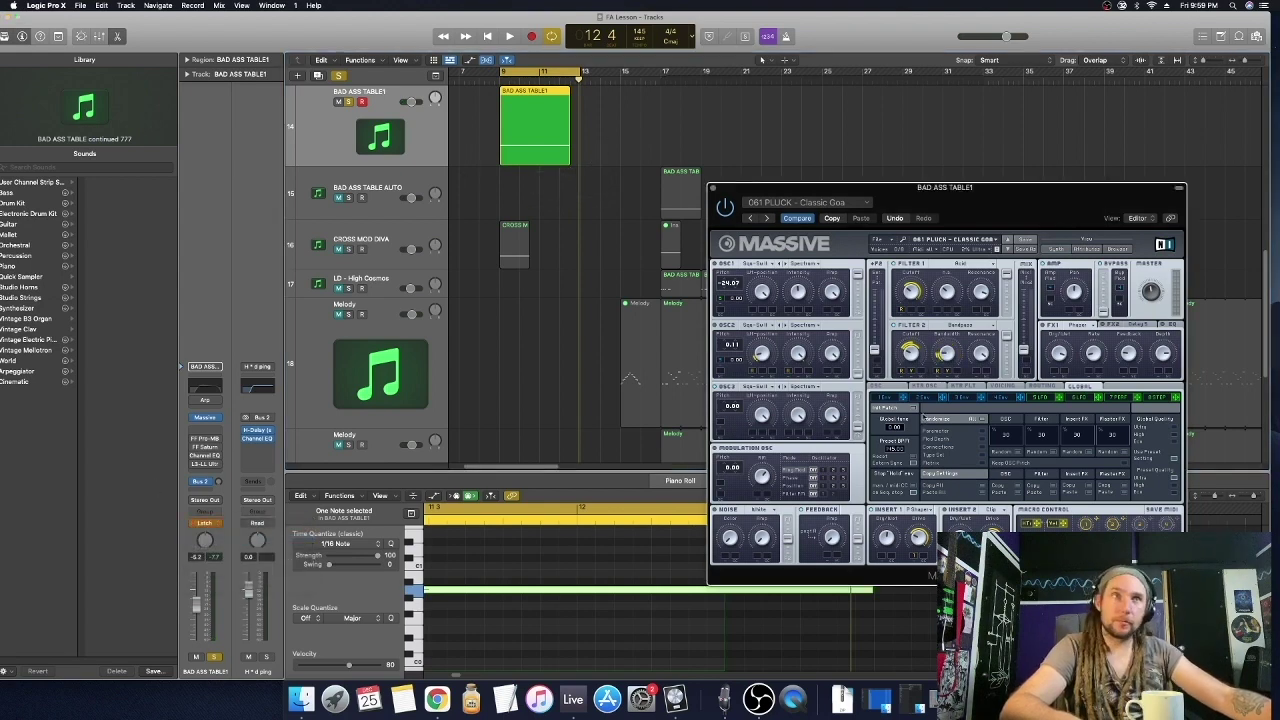
pyautogui.press('space')
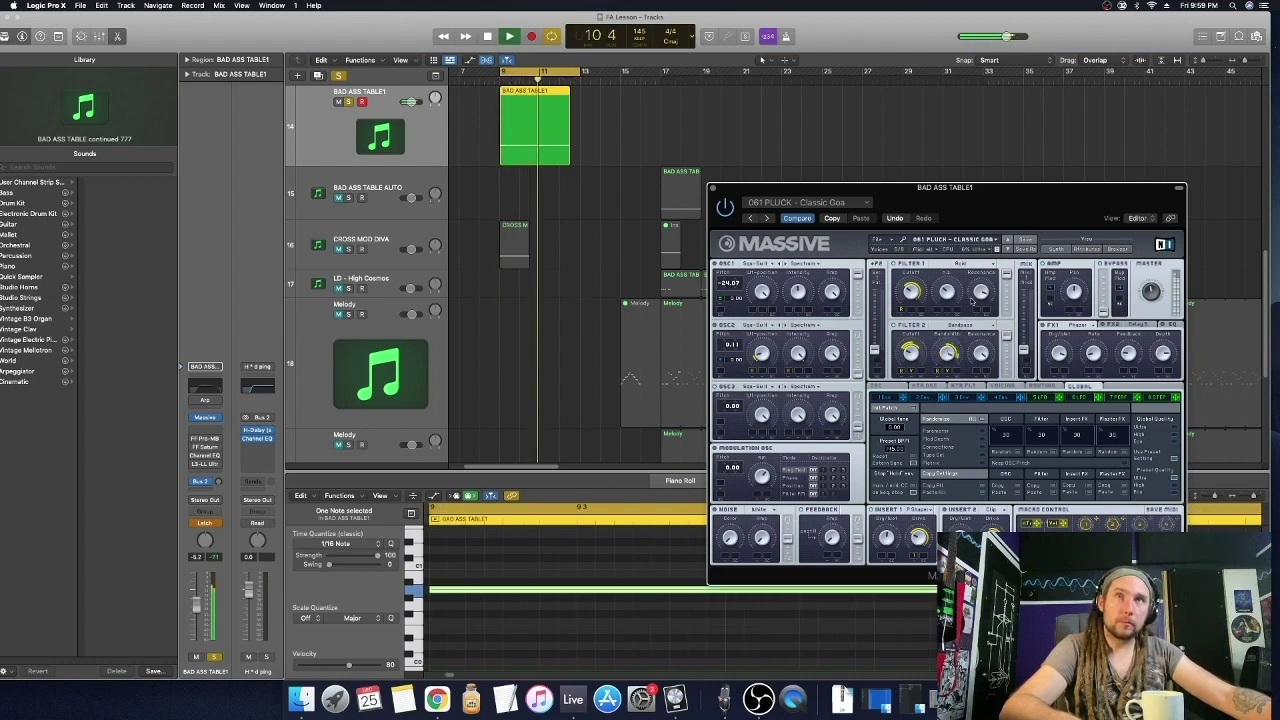
pyautogui.press('space')
# Switch to Read, then back to Latch, and record a second Massive filter take
pyautogui.click(204, 522)
pyautogui.click(210, 508)
pyautogui.click(204, 522)
pyautogui.click(210, 545)
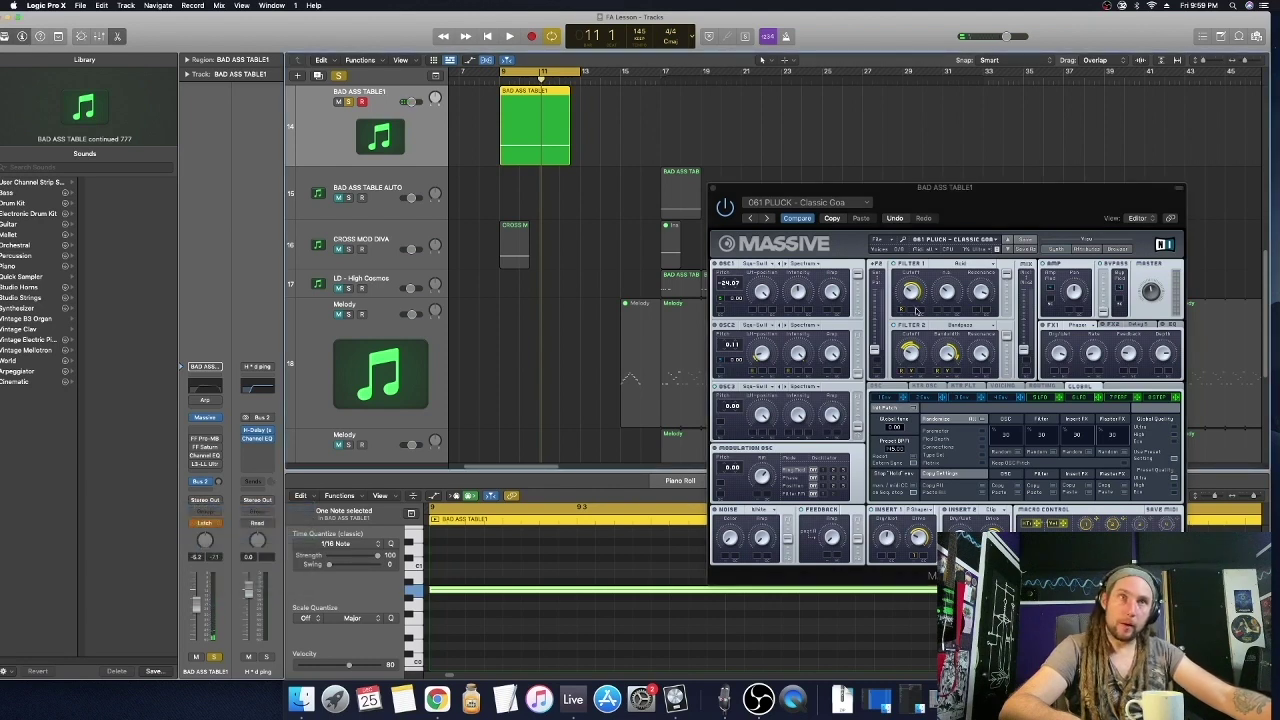
pyautogui.press('space')
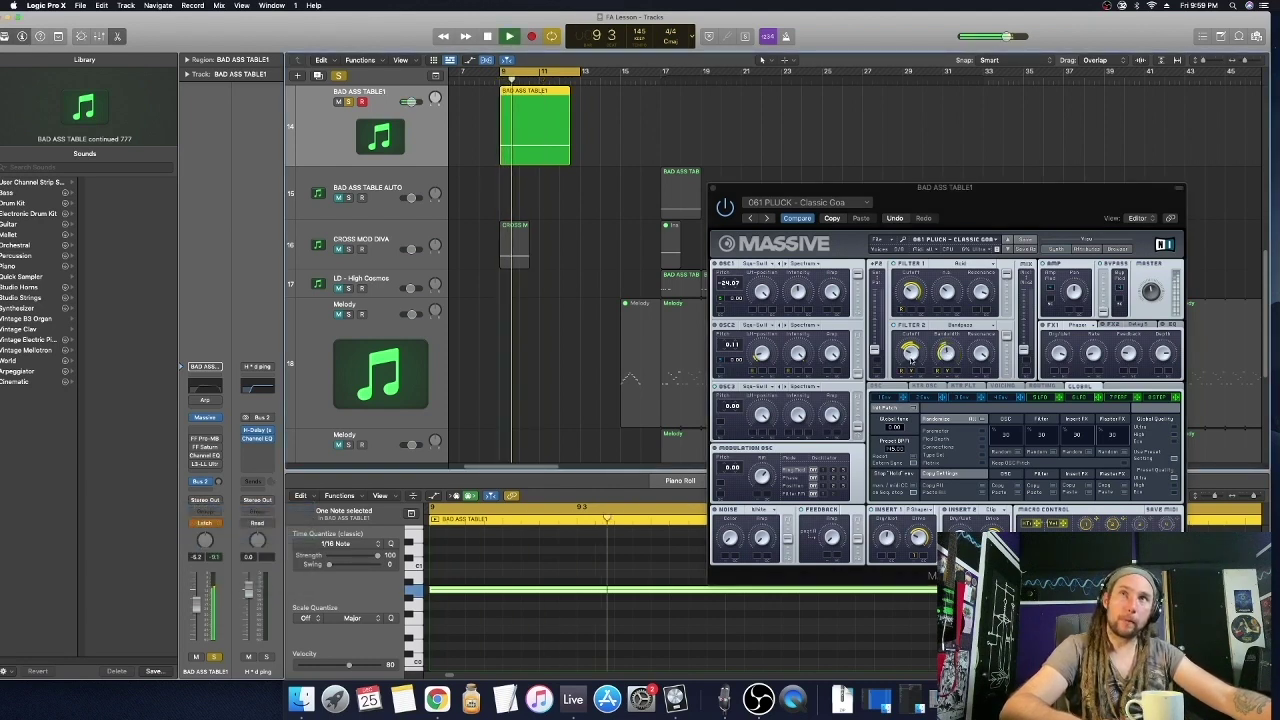
pyautogui.click(911, 356)
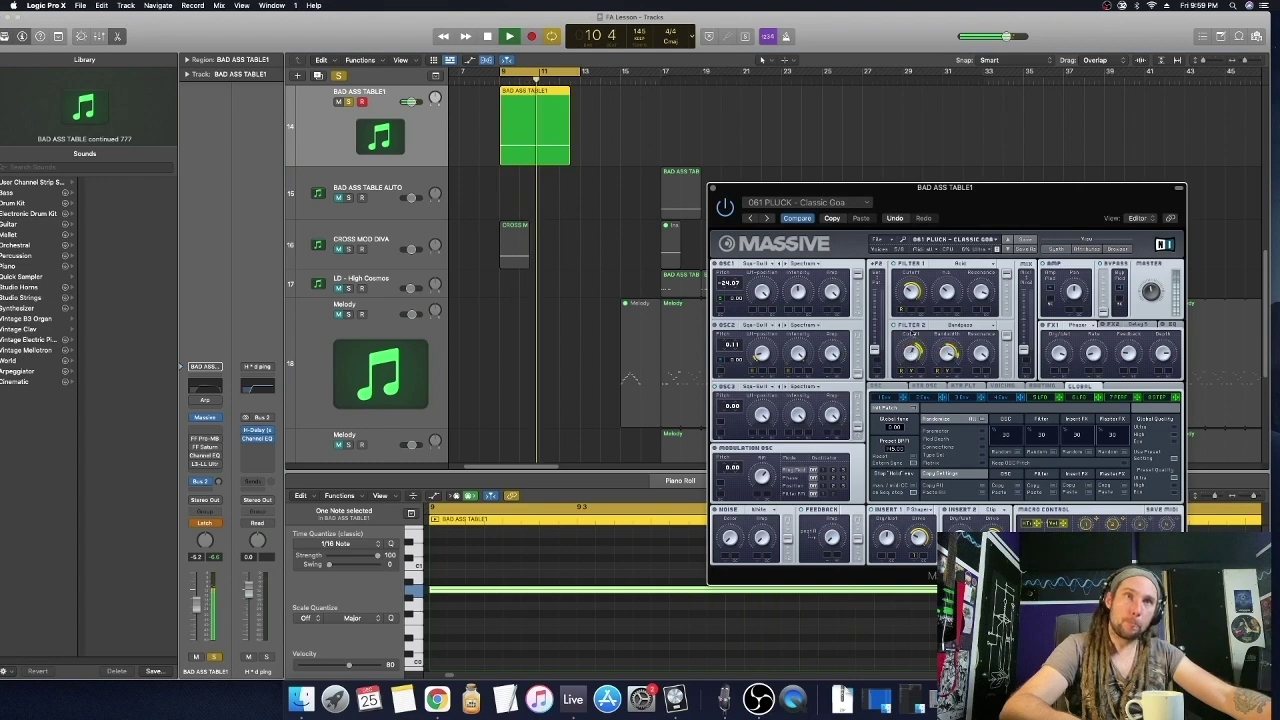
pyautogui.press('space')
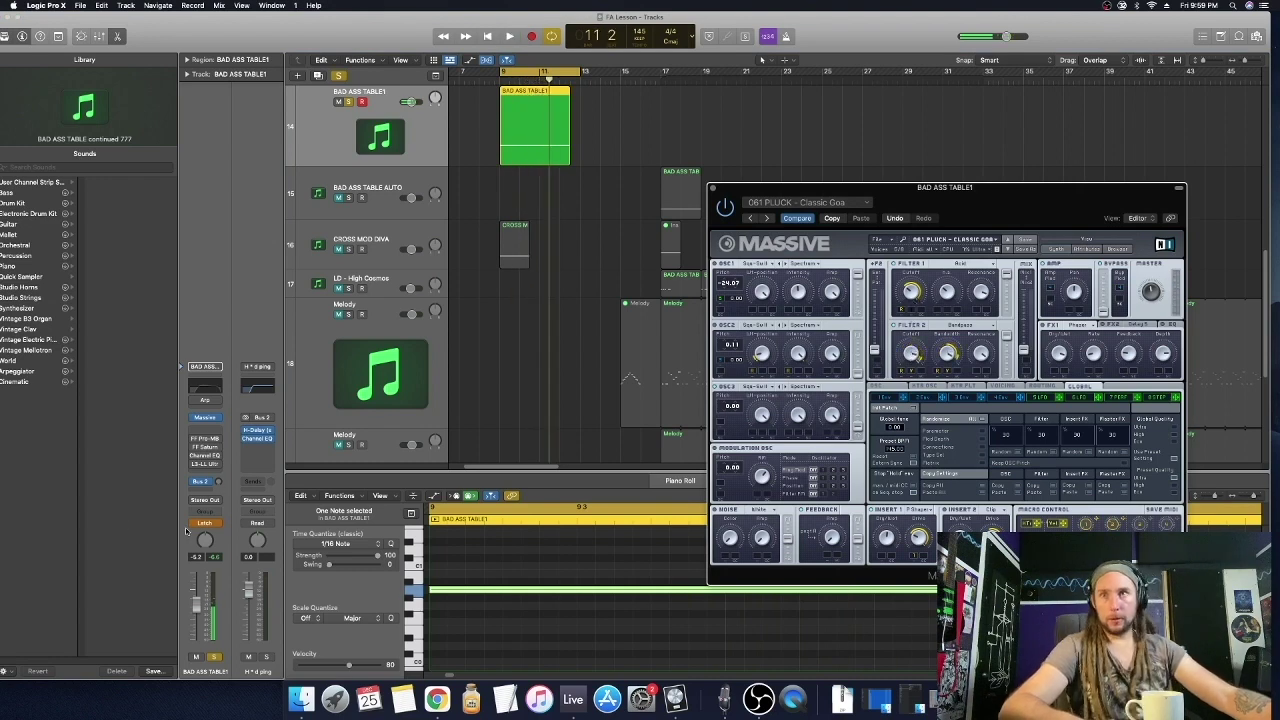
# Return the track to Read, reveal the recorded automation, close Massive and start straightening the curve
pyautogui.click(204, 522)
pyautogui.click(201, 507)
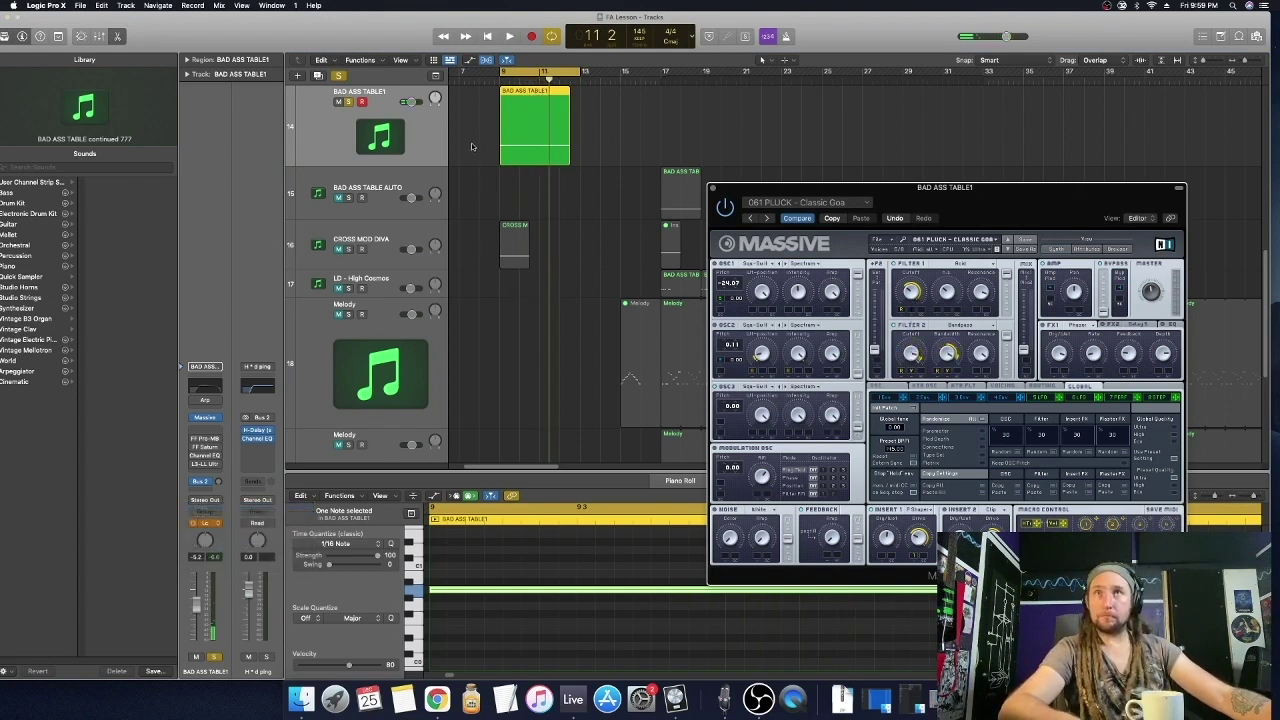
pyautogui.click(471, 61)
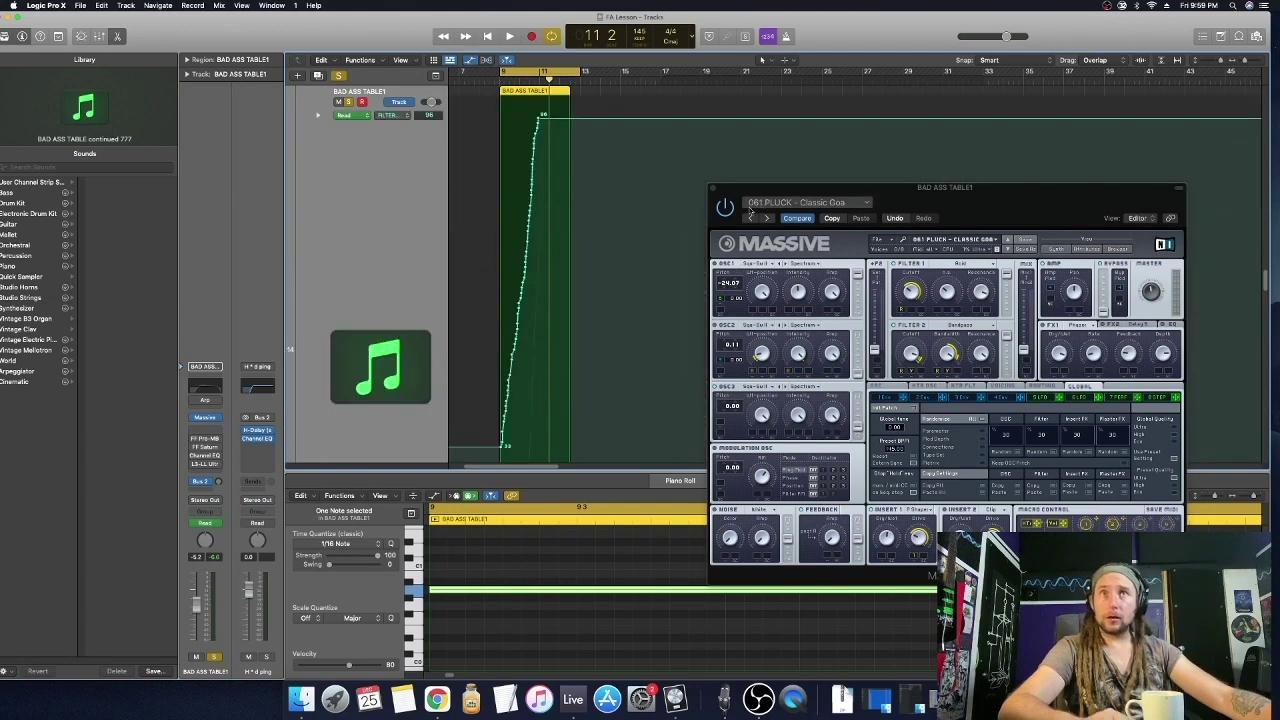
pyautogui.click(711, 188)
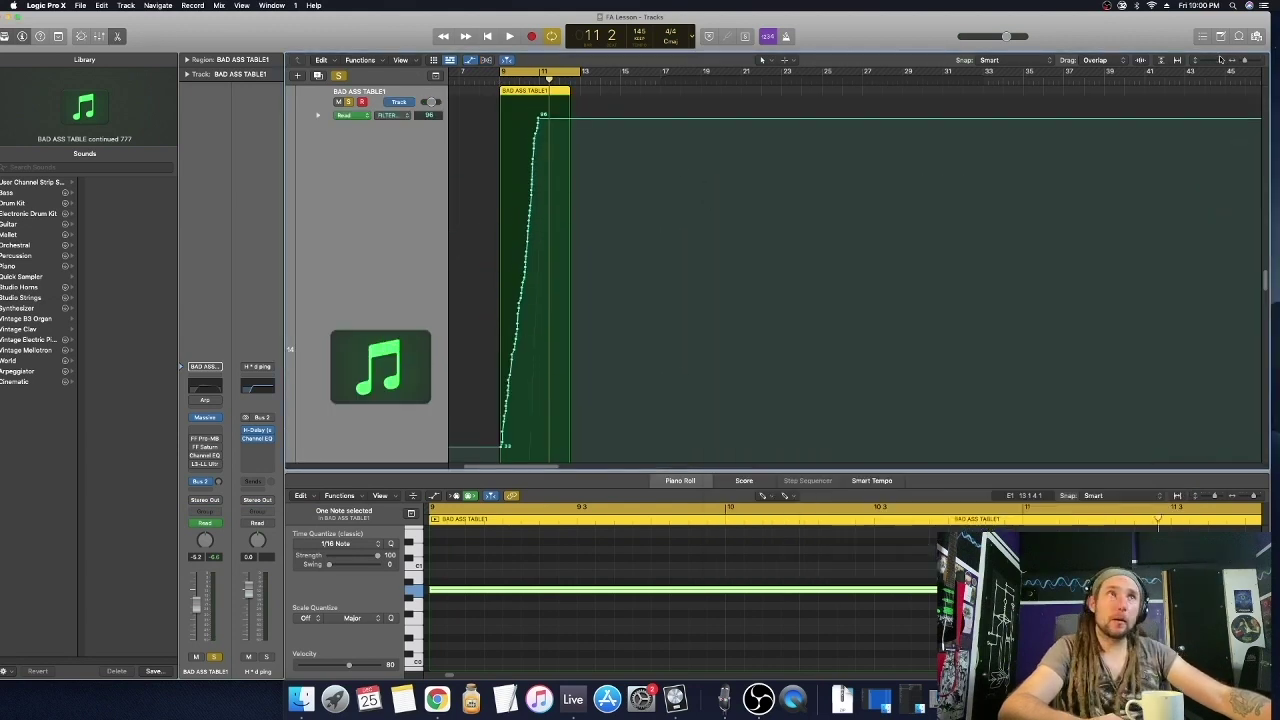
pyautogui.click(1218, 62)
pyautogui.moveTo(503, 254); pyautogui.dragTo(505, 300)
# Shape the Massive filter cutoff automation into a straight ramp peaking at 100 near bar 12
pyautogui.click(398, 116)
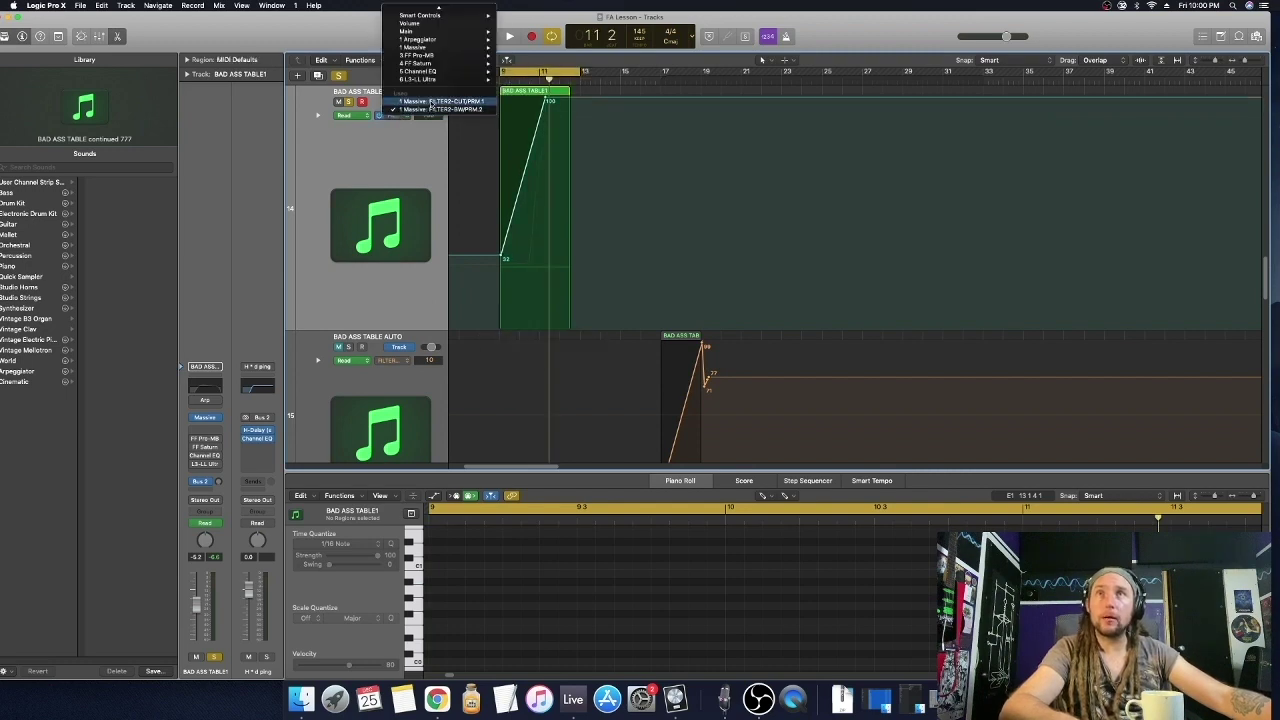
pyautogui.click(440, 98)
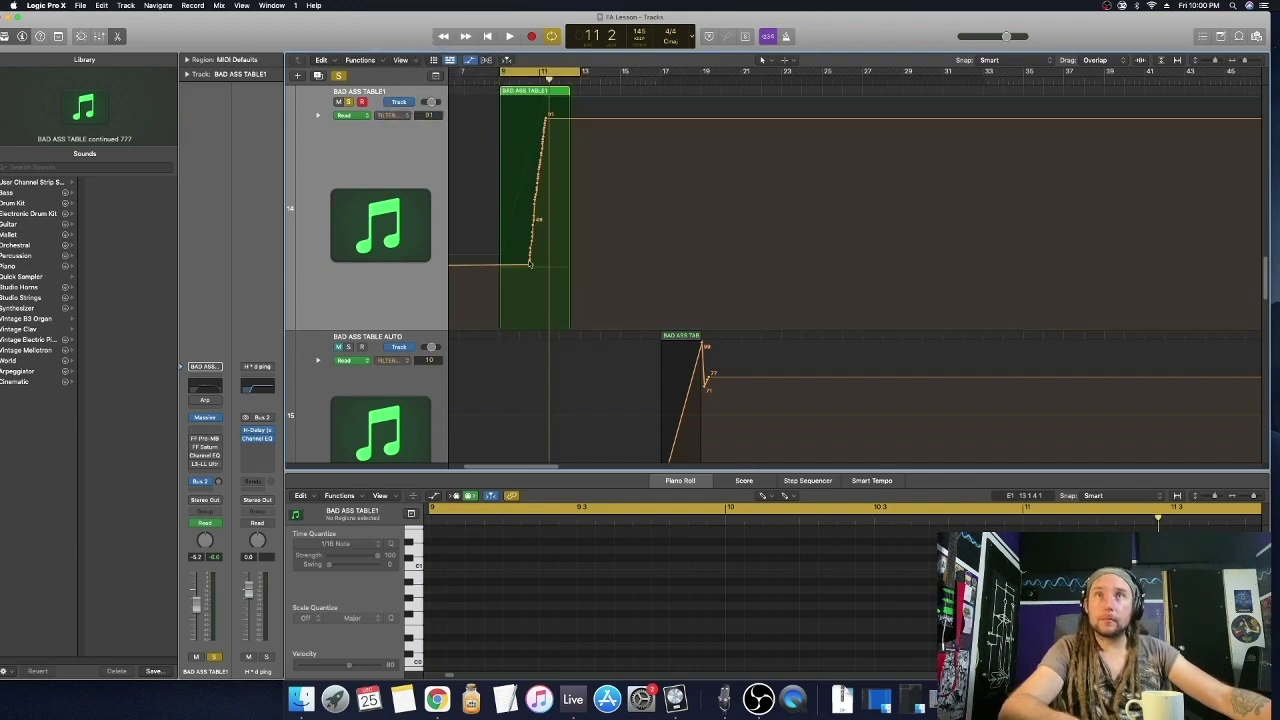
pyautogui.moveTo(530, 265); pyautogui.dragTo(552, 285)
pyautogui.press('space')
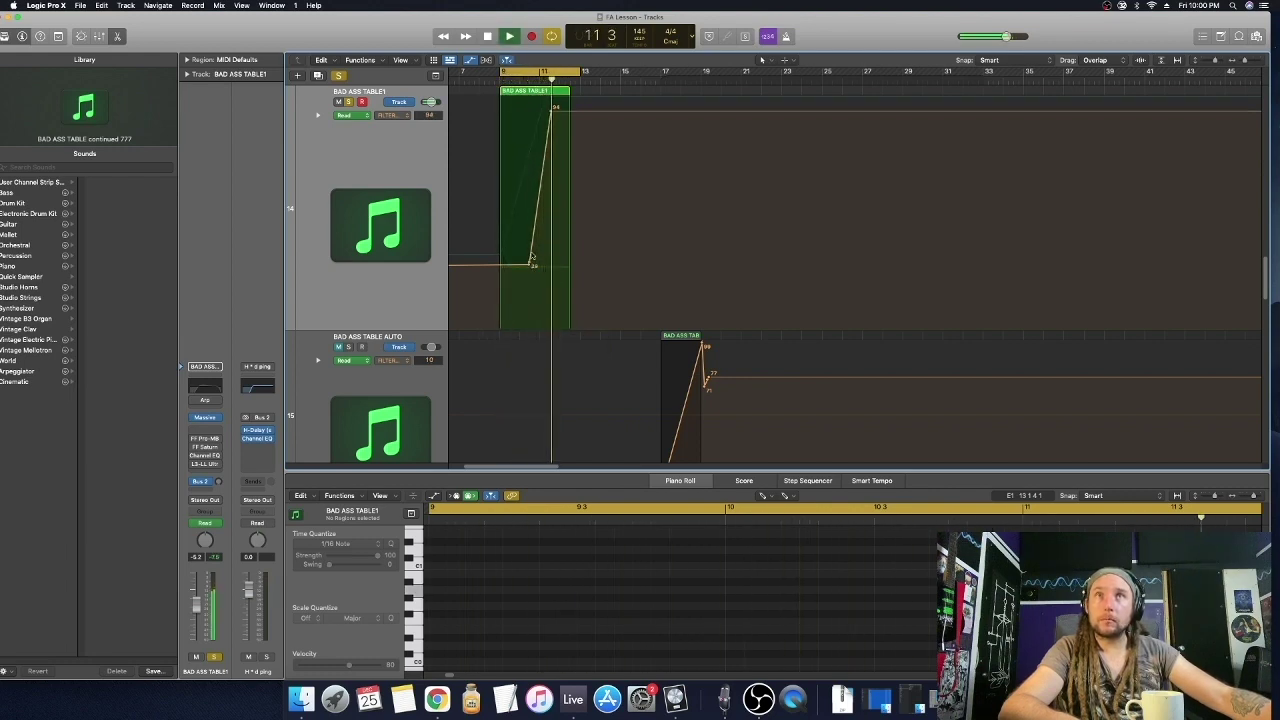
pyautogui.moveTo(550, 107); pyautogui.dragTo(567, 100)
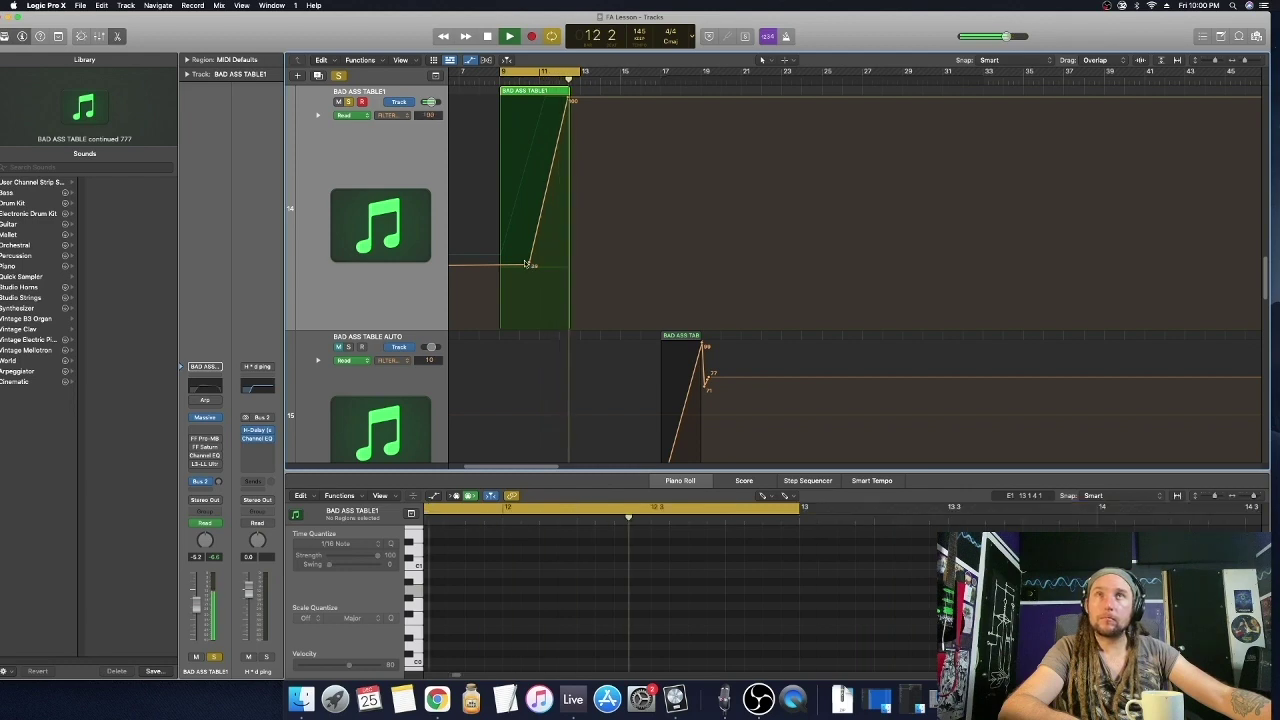
pyautogui.click(1216, 62)
pyautogui.click(1216, 62)
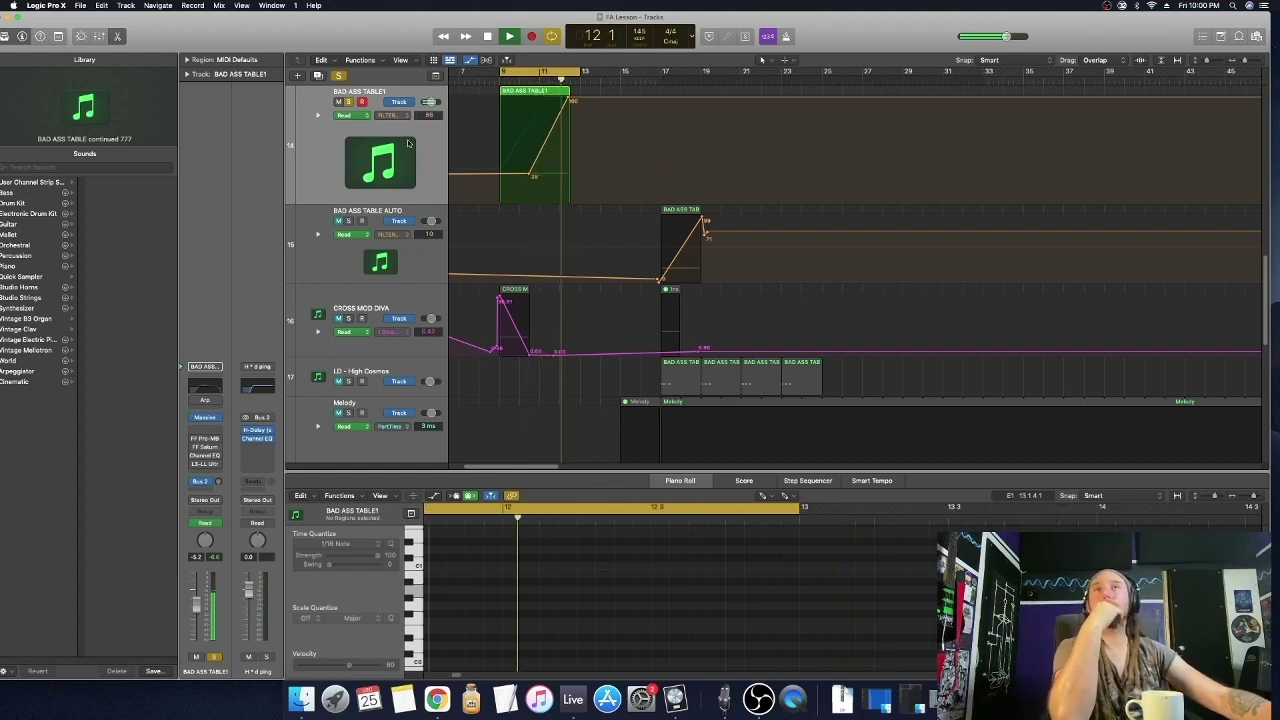
pyautogui.press('space')
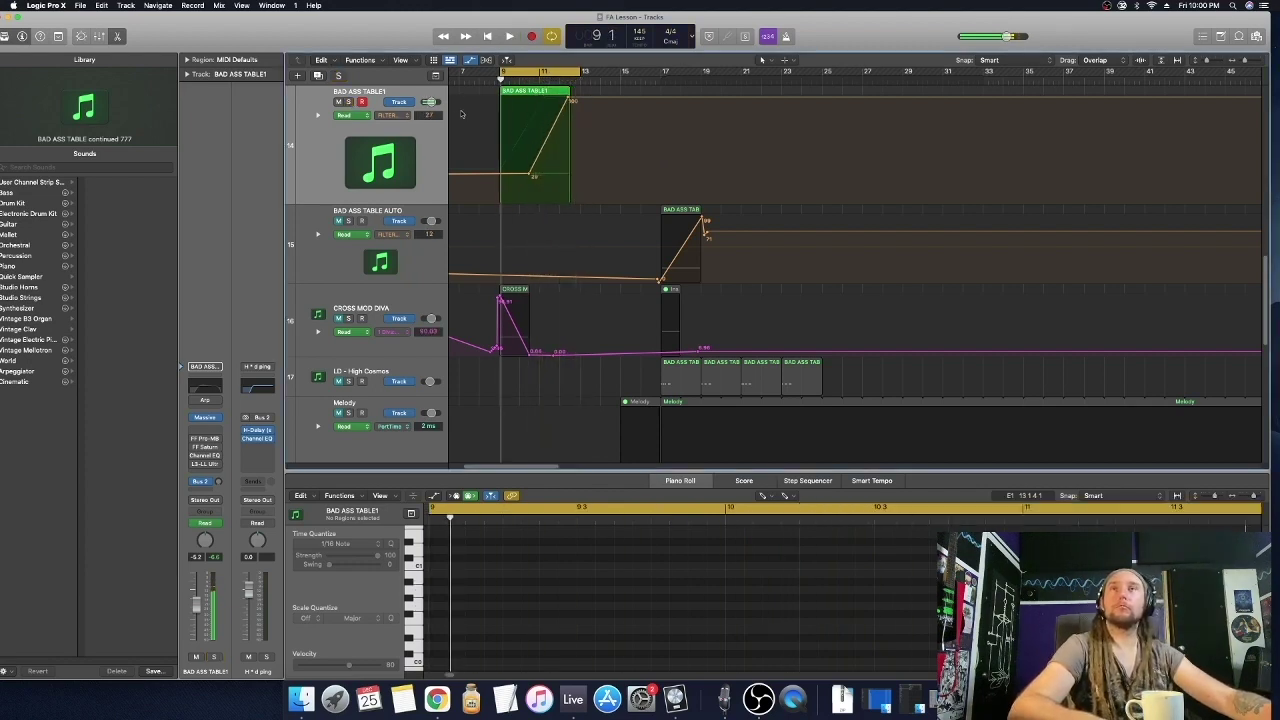
# Hide automation, drag the BAD ASS TABLE1 pluck note down to C0, and solo the track
pyautogui.click(535, 93)
pyautogui.click(471, 60)
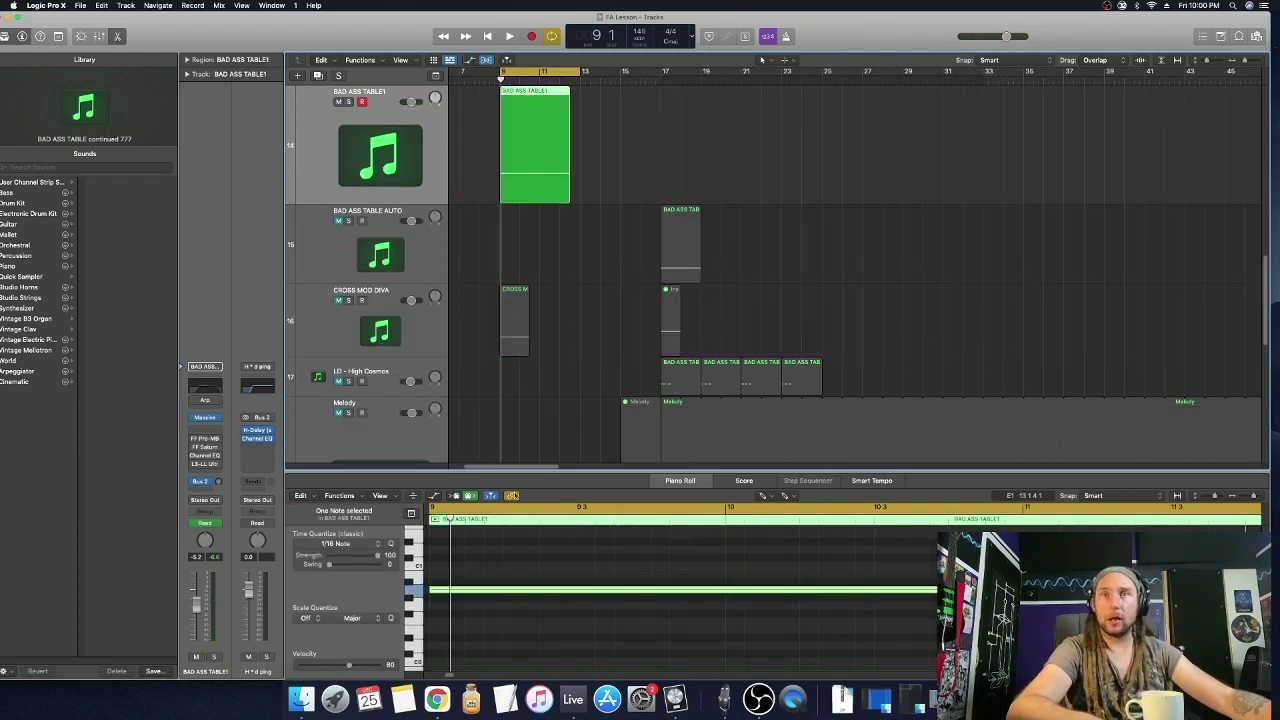
pyautogui.moveTo(510, 470); pyautogui.dragTo(510, 233)
pyautogui.click(764, 258)
pyautogui.click(473, 438)
pyautogui.moveTo(483, 409); pyautogui.dragTo(483, 480)
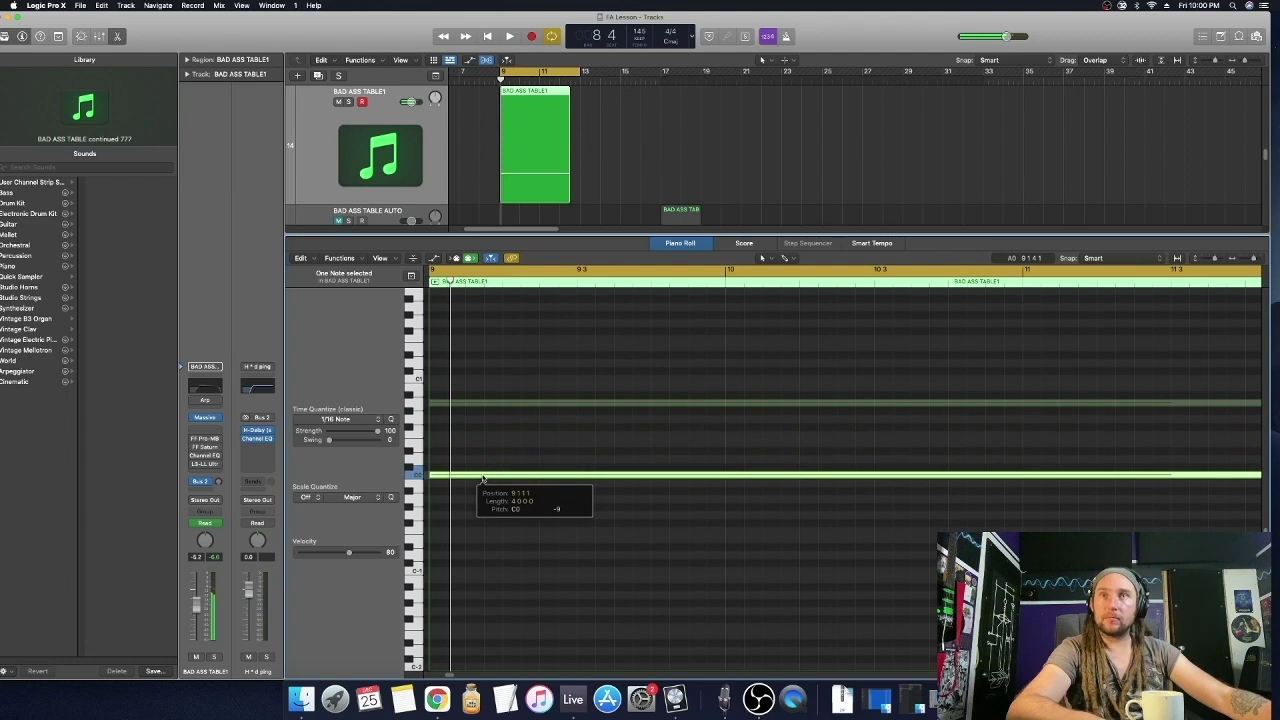
pyautogui.press('space')
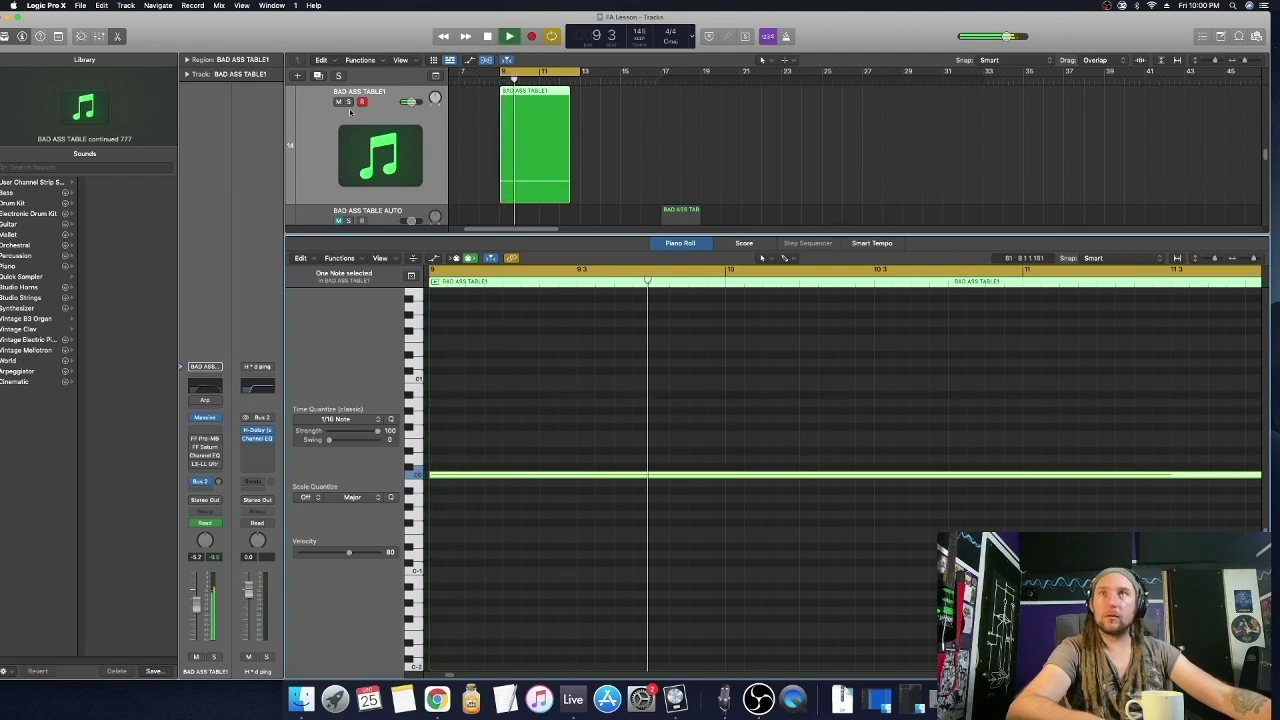
pyautogui.click(348, 101)
pyautogui.moveTo(595, 237); pyautogui.dragTo(595, 505)
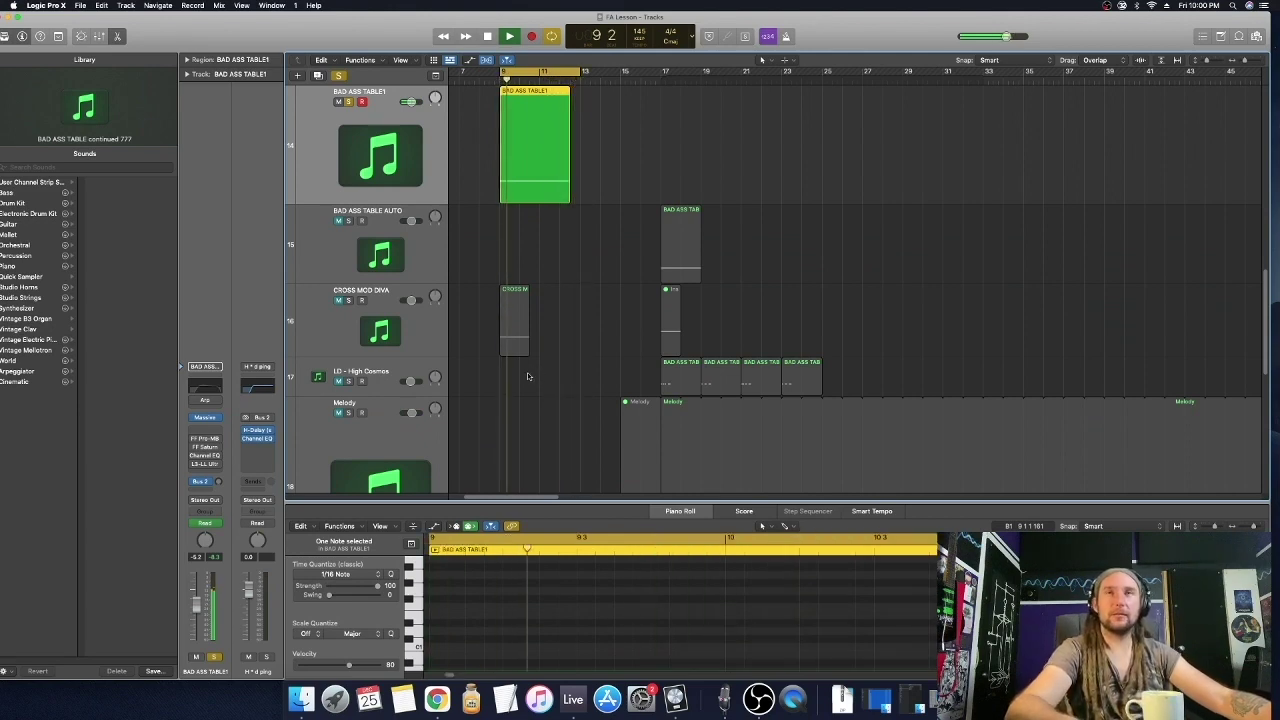
pyautogui.press('space')
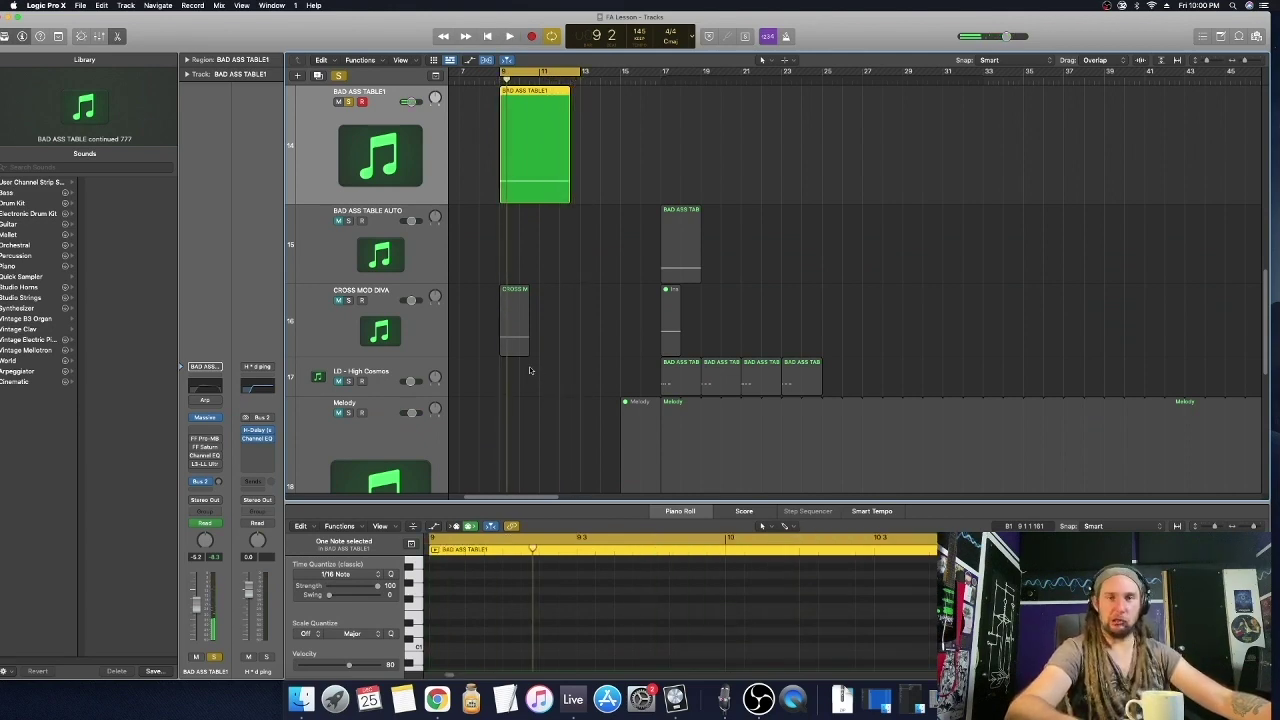
# Bounce the pluck region in place to a new audio track, BAD ASS TABLE1_bip
pyautogui.rightClick(523, 138)
pyautogui.moveTo(580, 250)
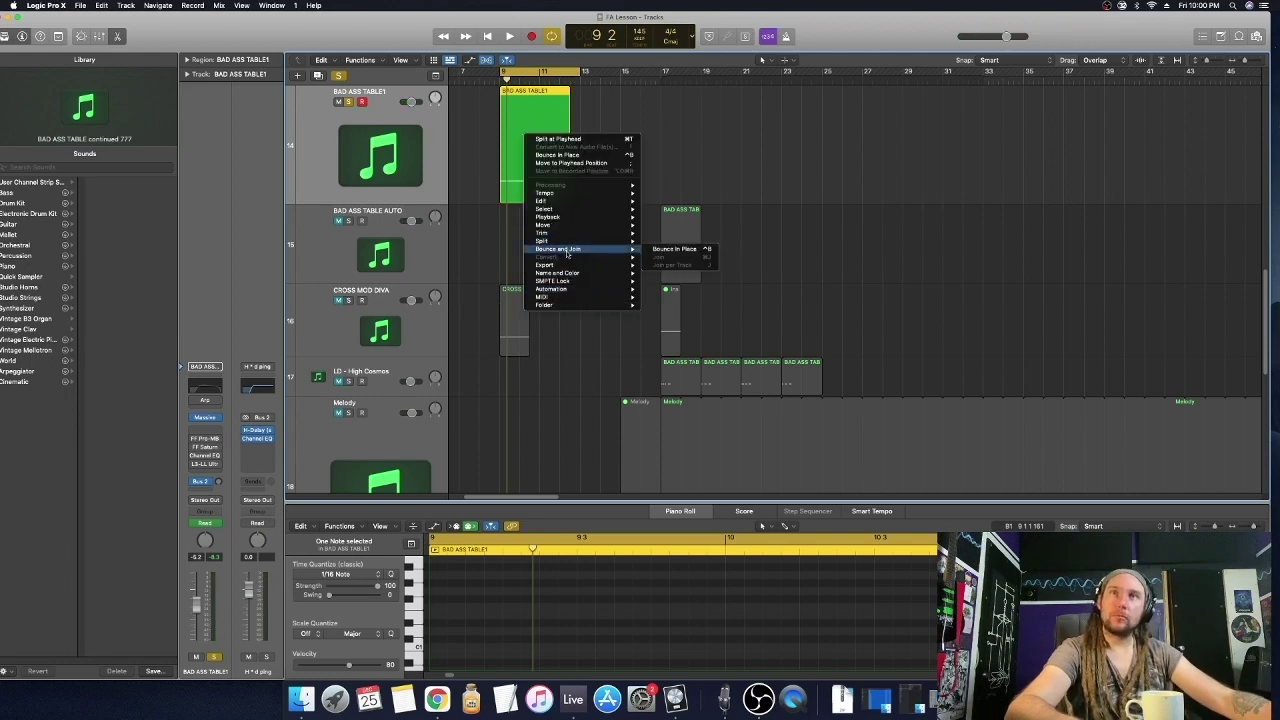
pyautogui.click(682, 249)
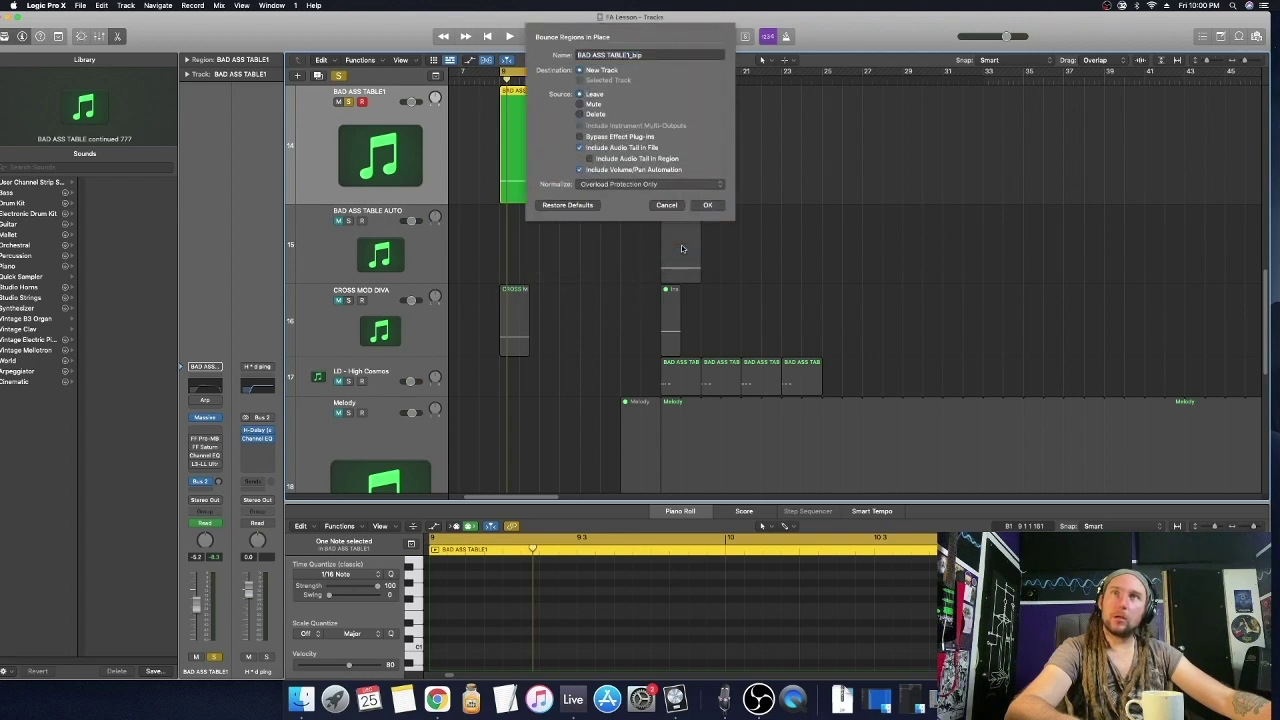
pyautogui.click(707, 189)
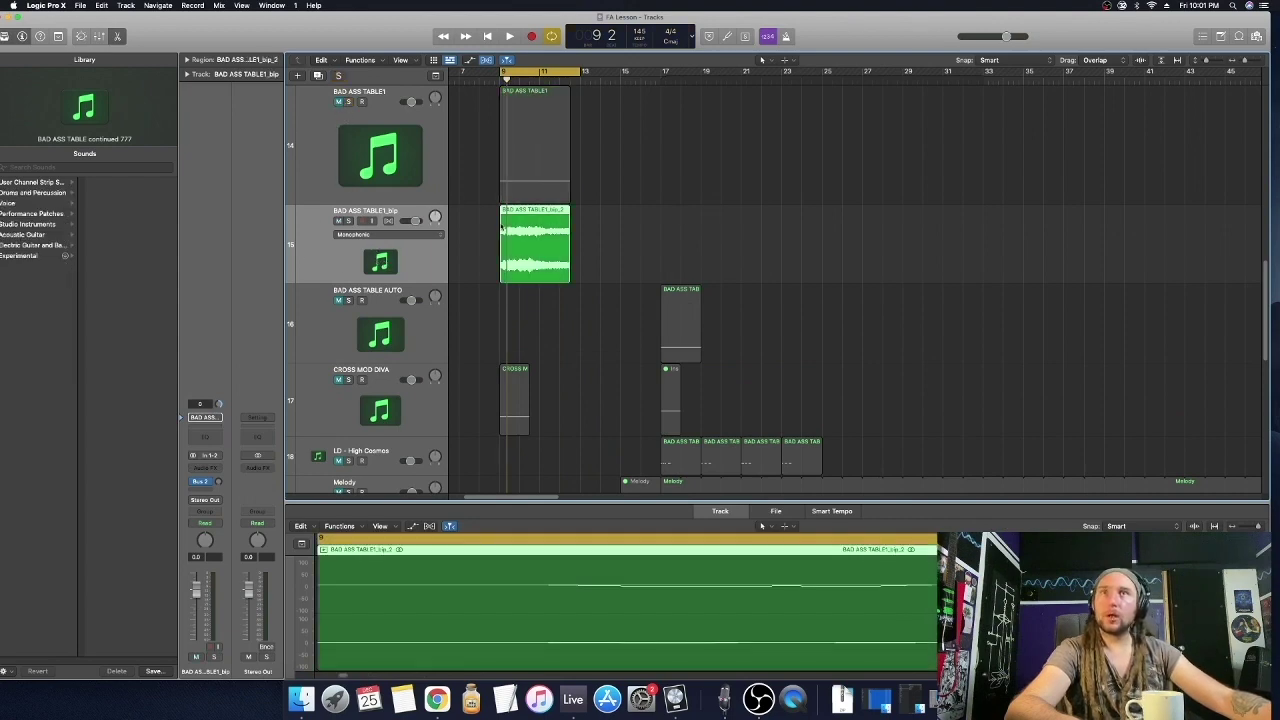
# Play back the bounced audio with its track soloed
pyautogui.press('space')
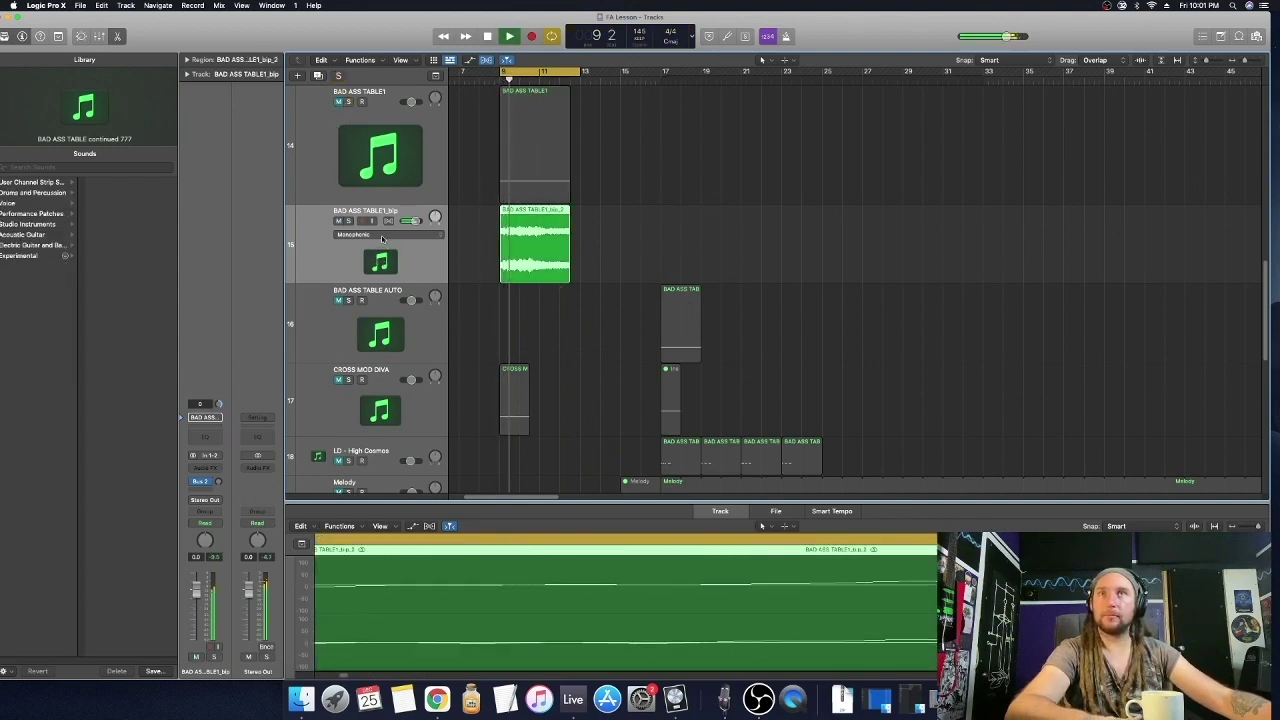
pyautogui.hotkey('ctrl', 's')
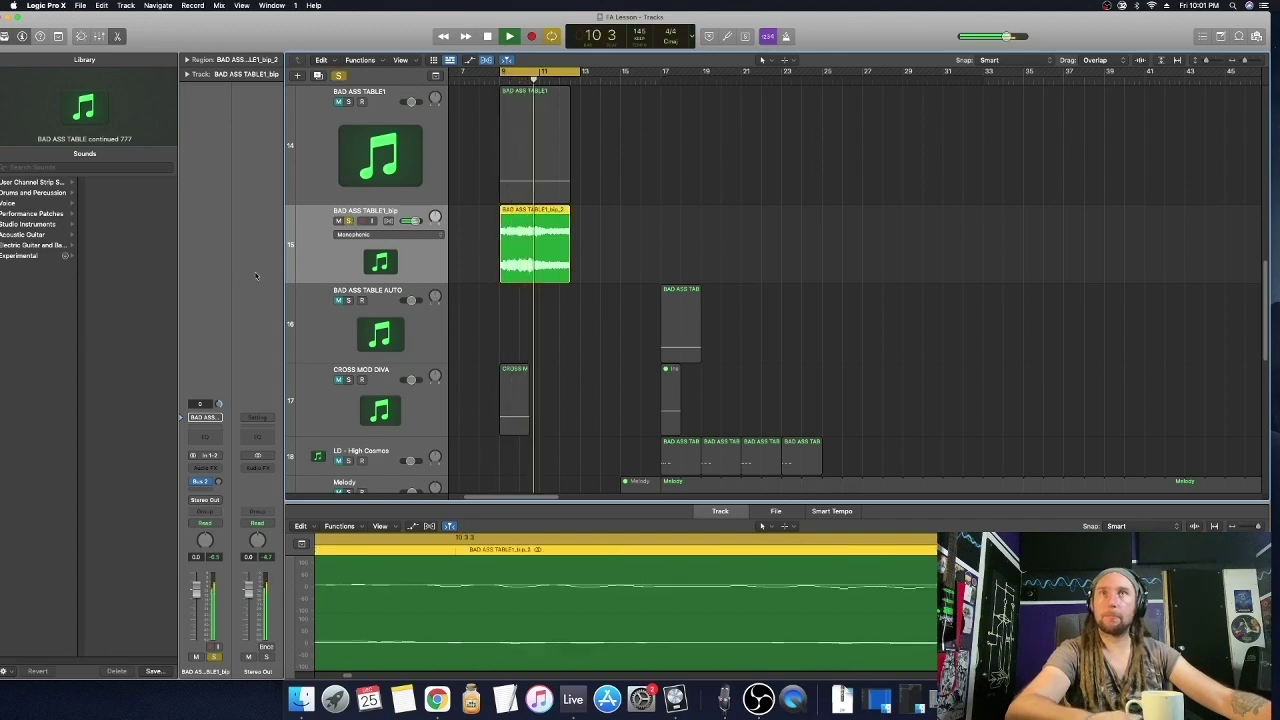
pyautogui.press('space')
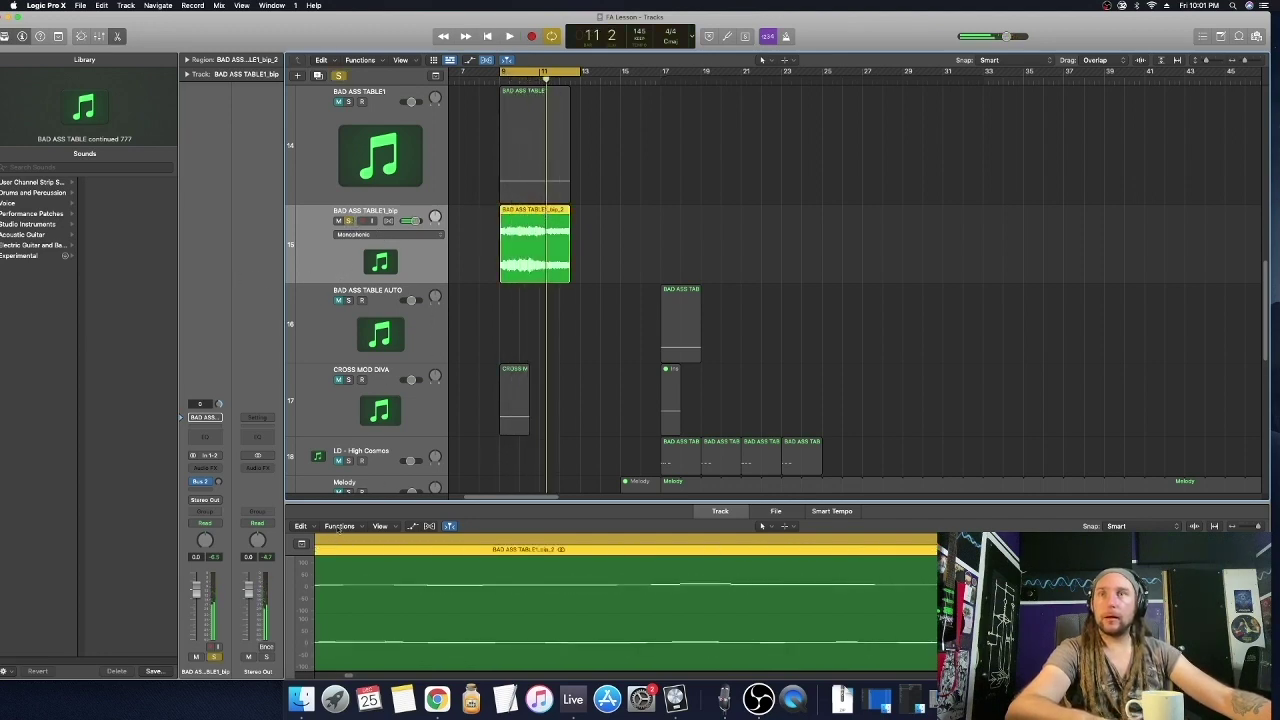
# Normalize the bounced region's gain
pyautogui.click(339, 527)
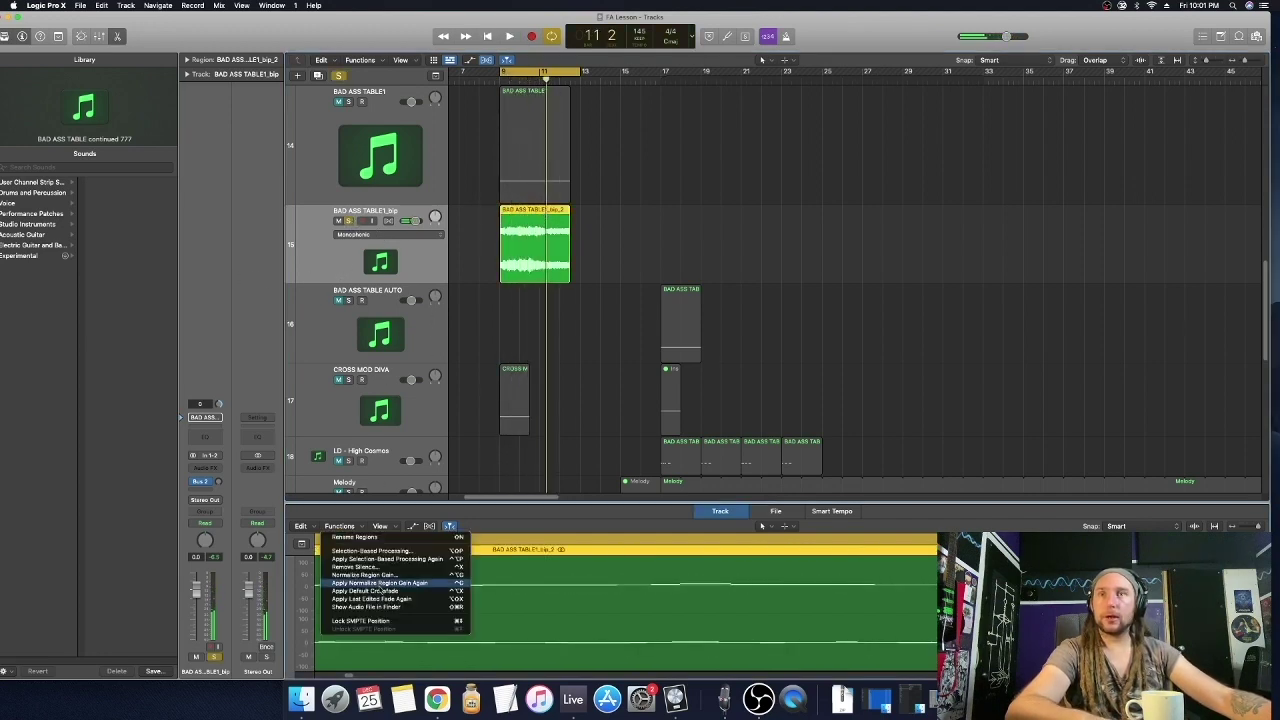
pyautogui.click(425, 575)
pyautogui.click(708, 237)
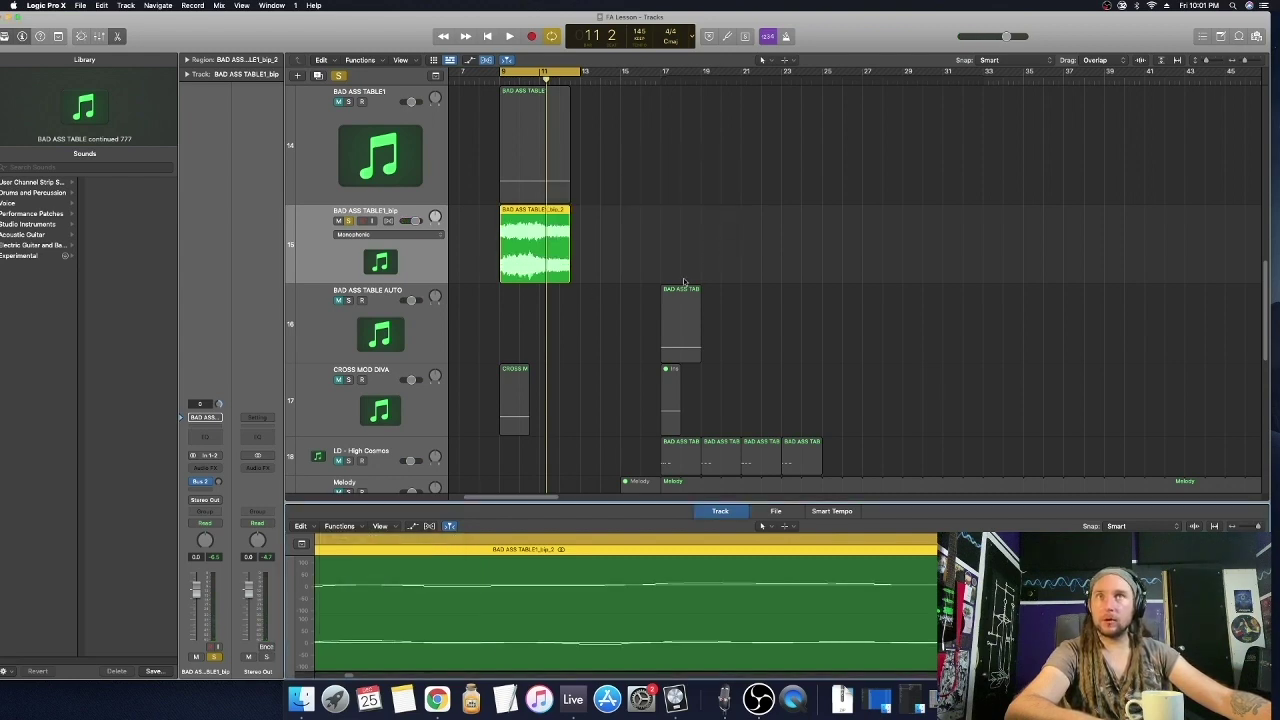
# Convert the bounced region to a new audio file
pyautogui.rightClick(503, 226)
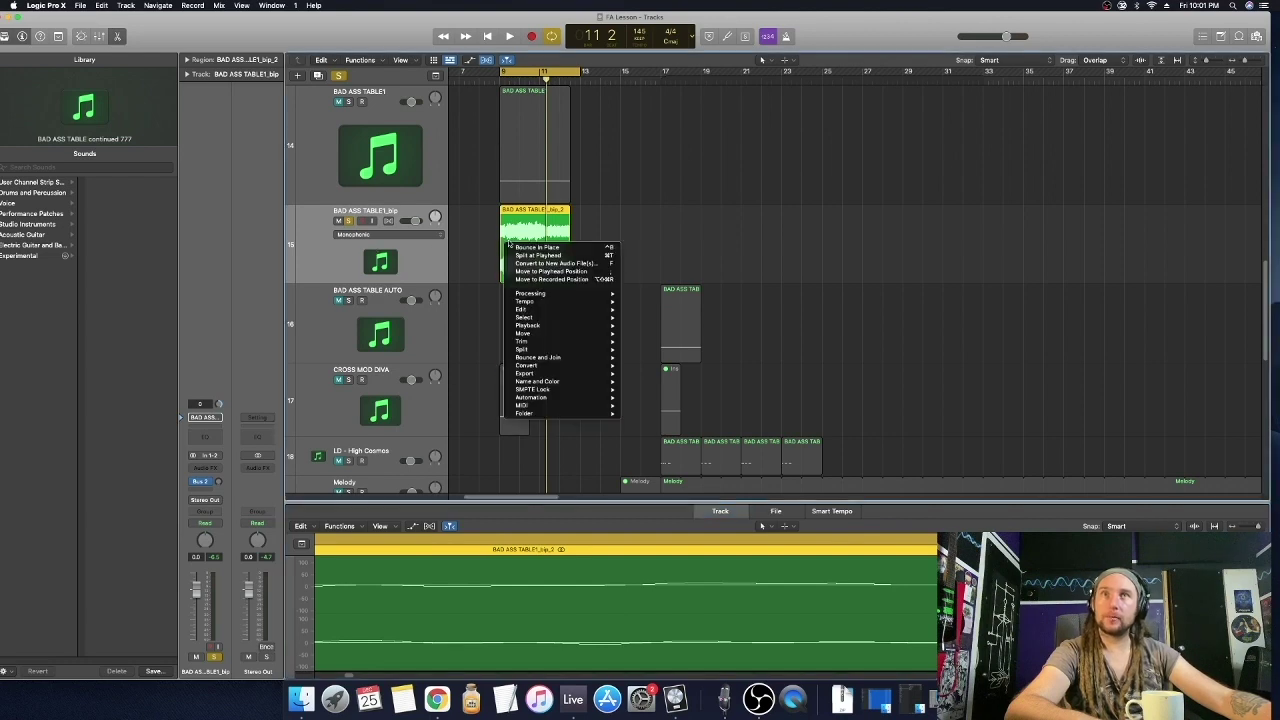
pyautogui.rightClick(537, 226)
pyautogui.moveTo(589, 349)
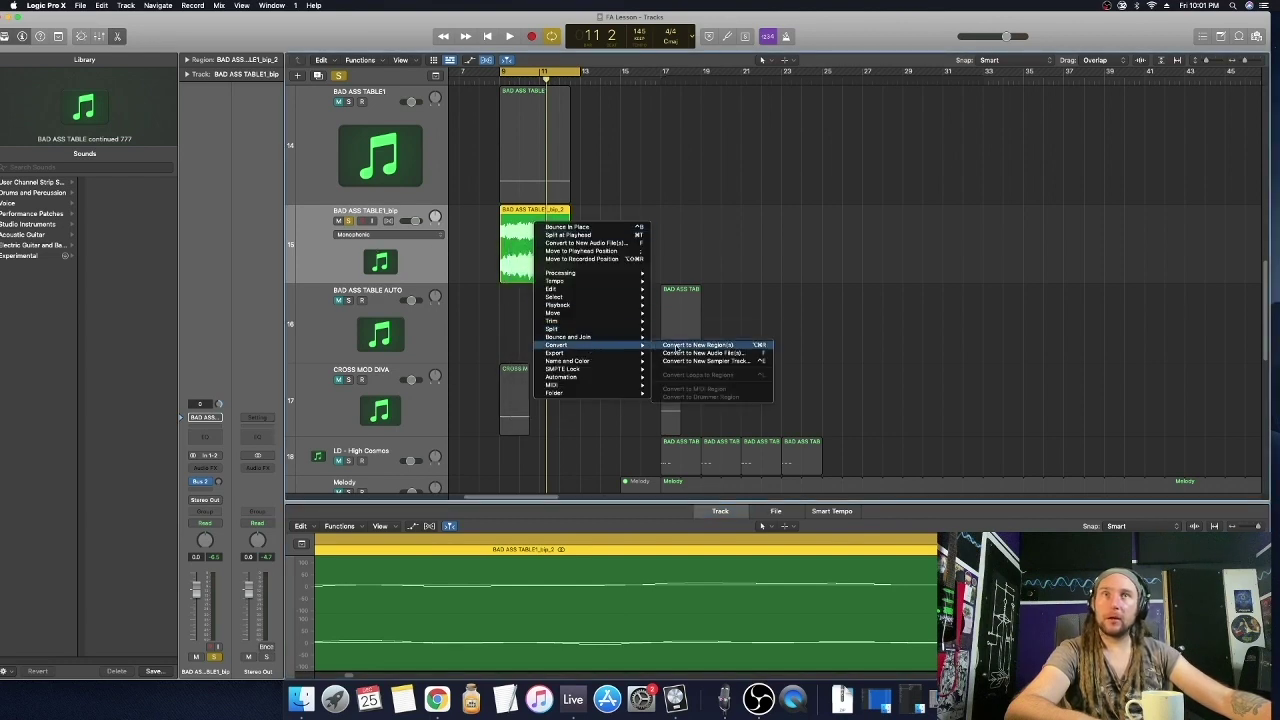
pyautogui.click(662, 345)
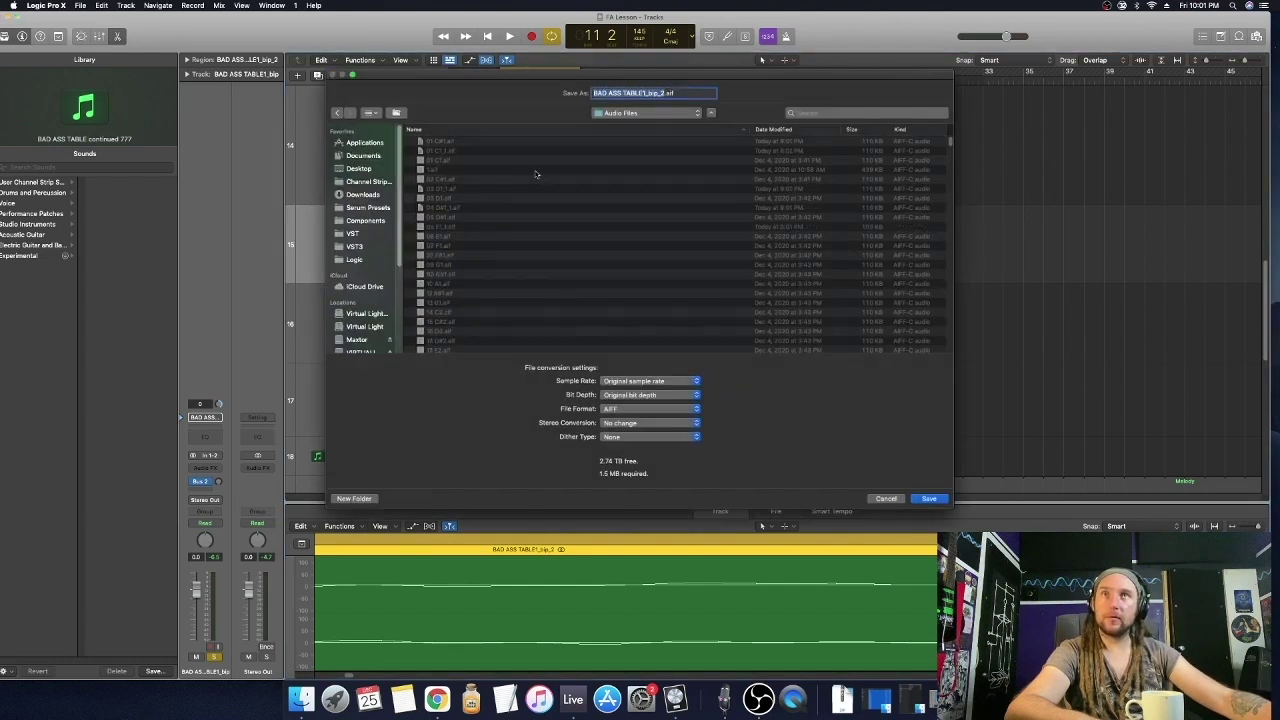
# Choose the TABLES RAW folder inside FUTURE ACADEMY LESSON as the save location
pyautogui.click(640, 113)
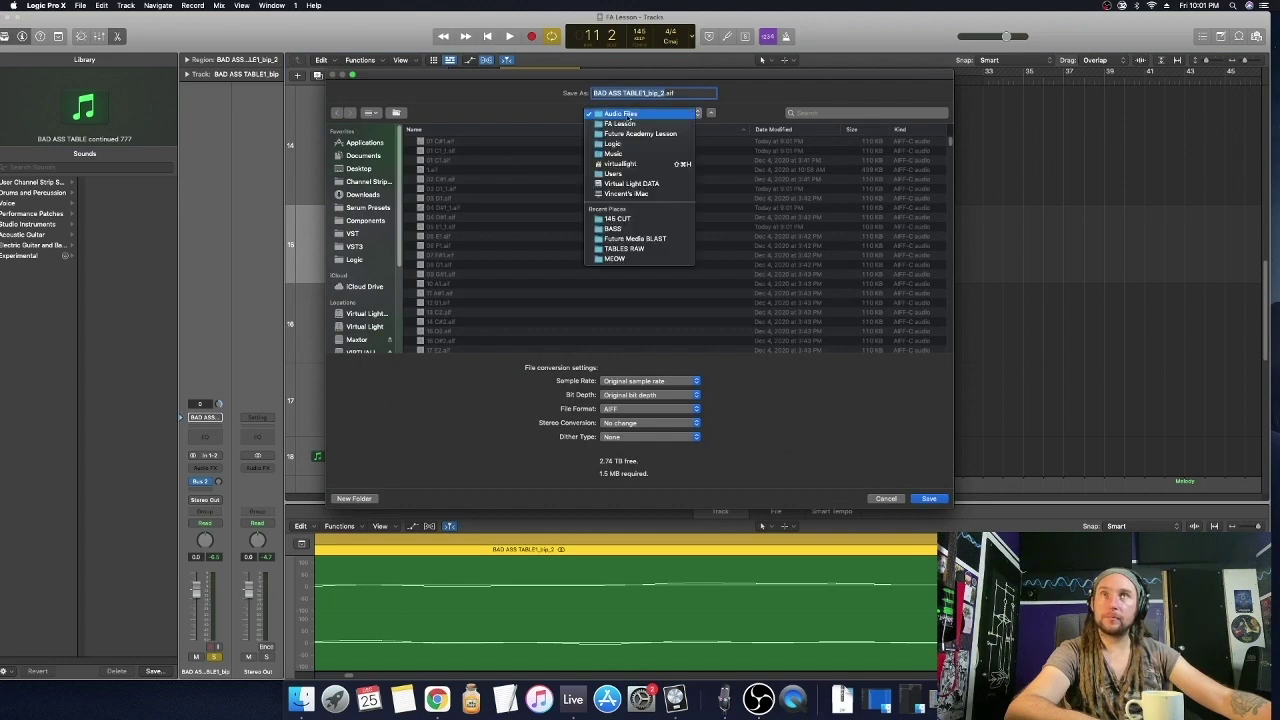
pyautogui.click(642, 249)
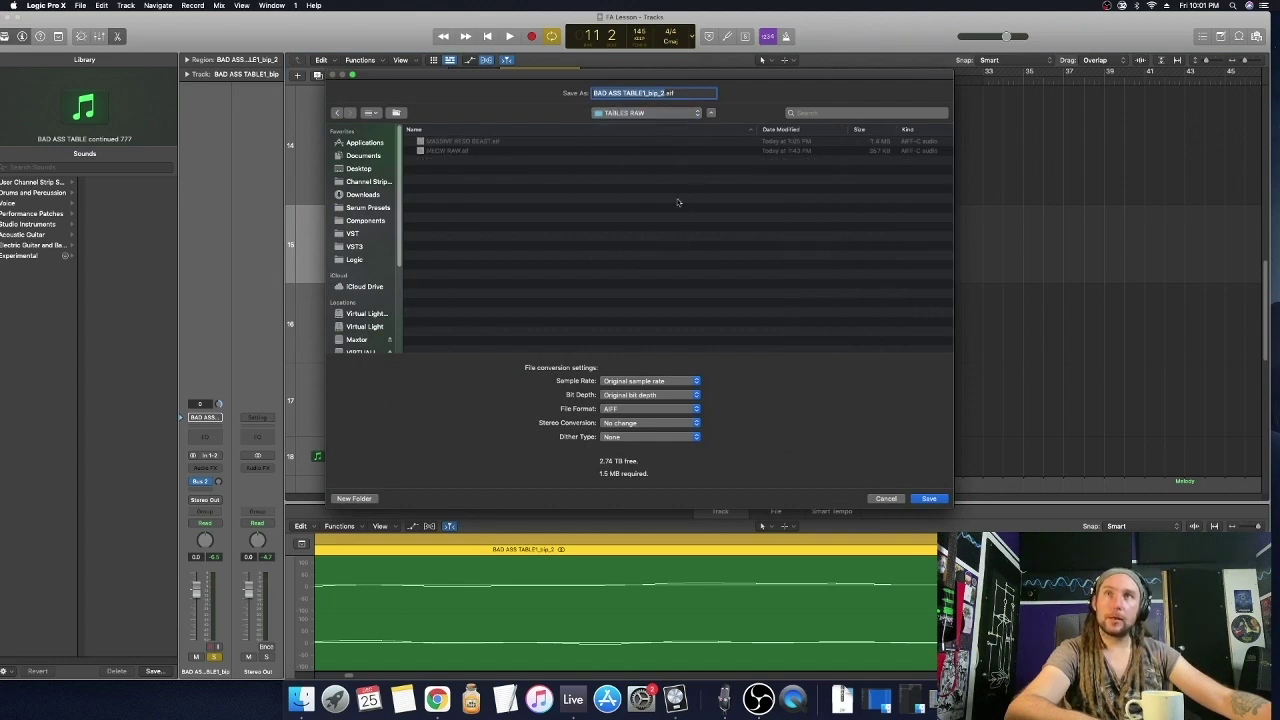
pyautogui.click(640, 113)
pyautogui.click(643, 122)
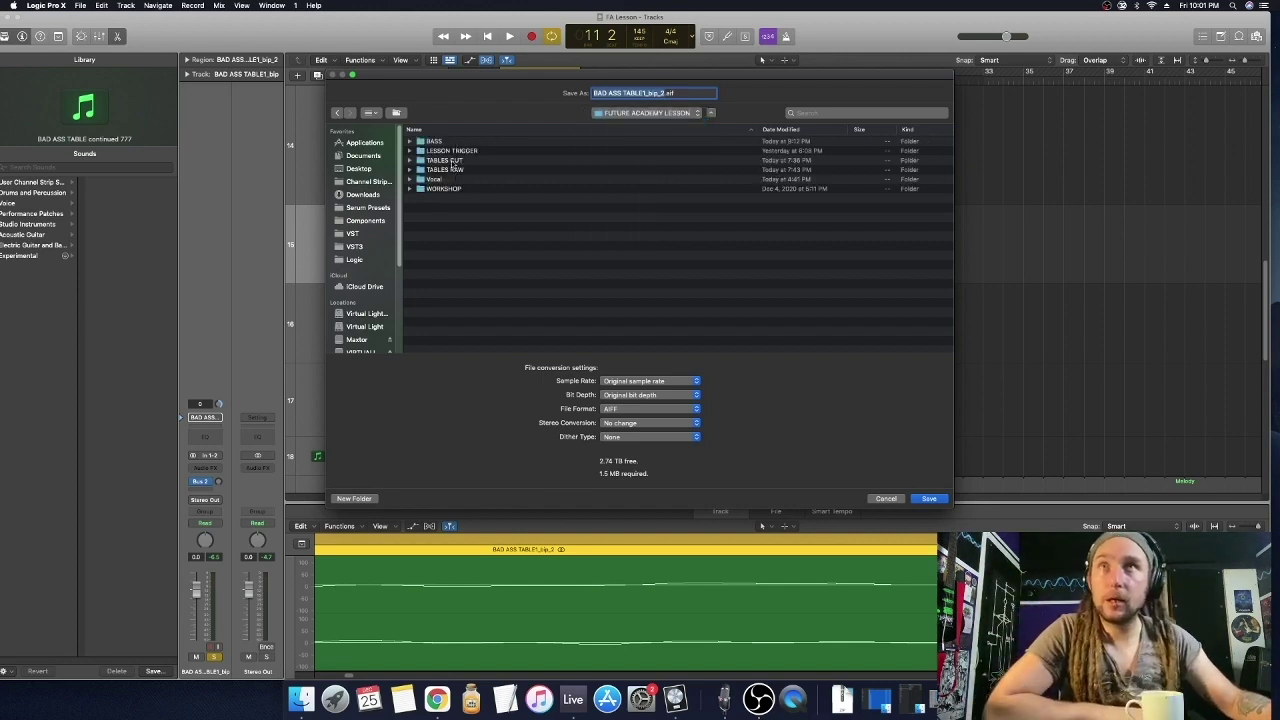
pyautogui.click(455, 160)
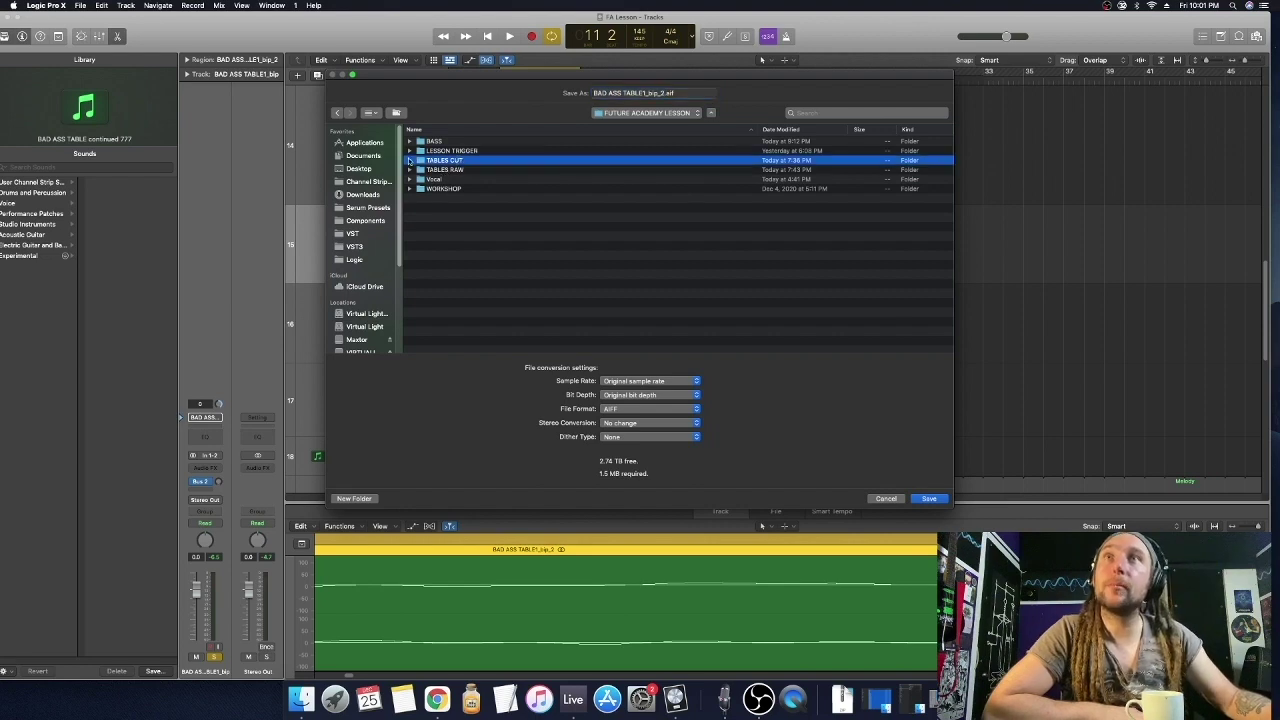
pyautogui.click(437, 170)
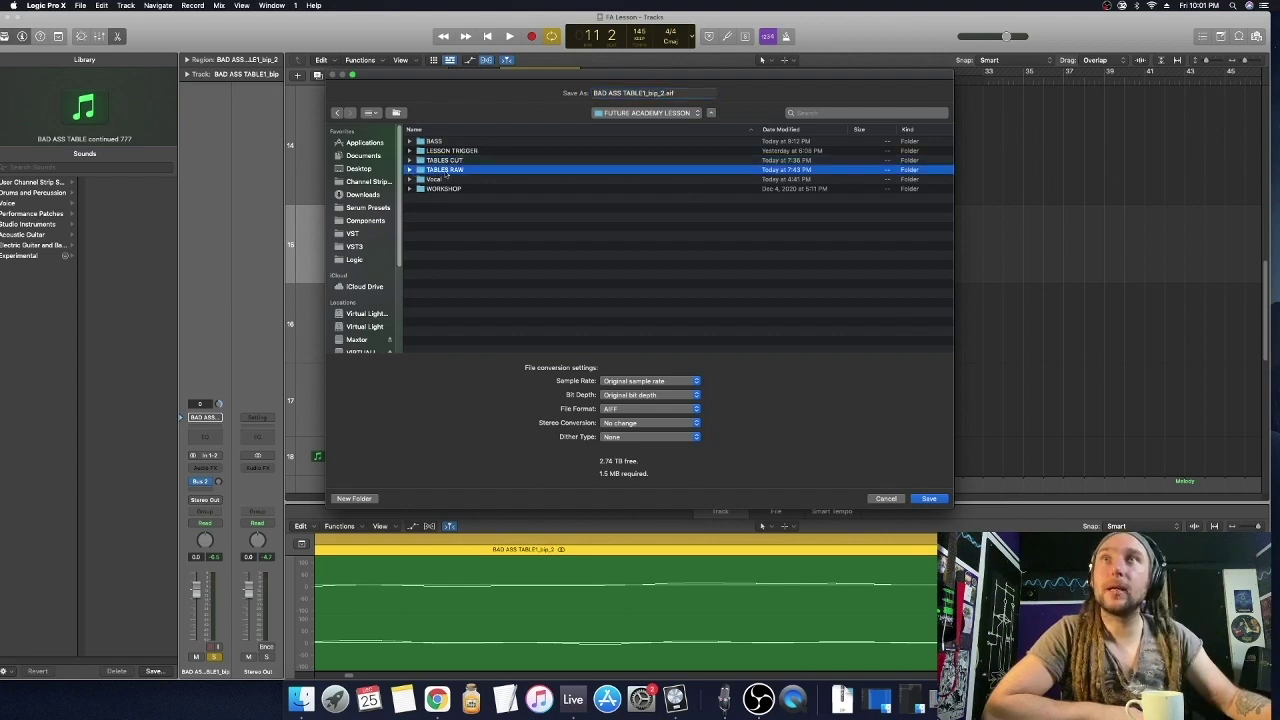
pyautogui.doubleClick(446, 172)
# Name the file MASSIVE RESO BEAST 2.aif and save it
pyautogui.click(625, 93)
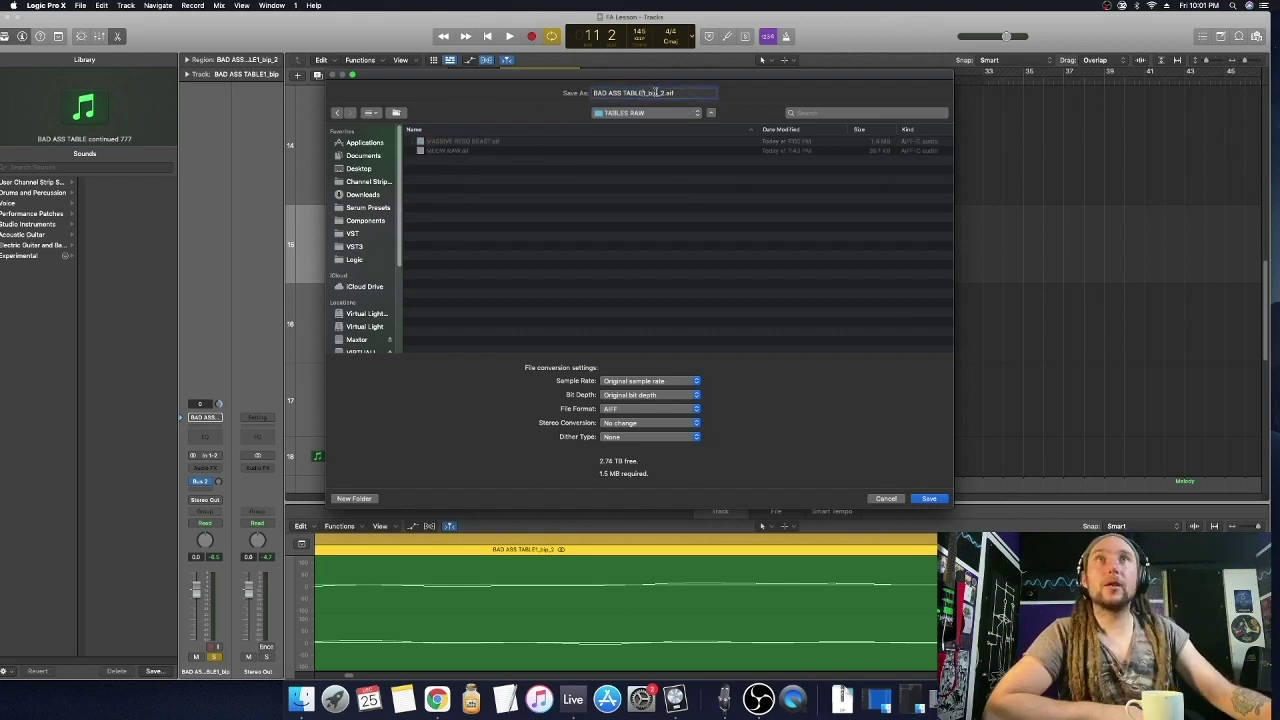
pyautogui.press('super+a')
pyautogui.click(472, 140)
pyautogui.click(662, 95)
pyautogui.write('2')
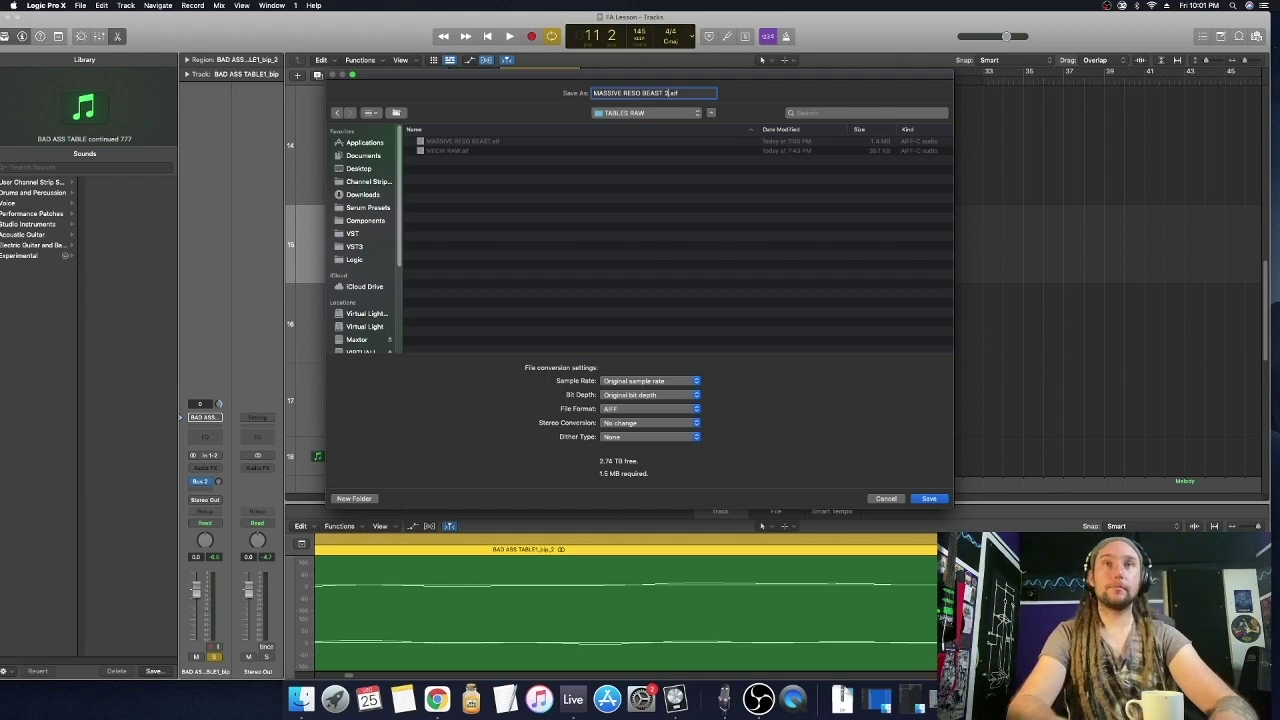
pyautogui.press('Return')
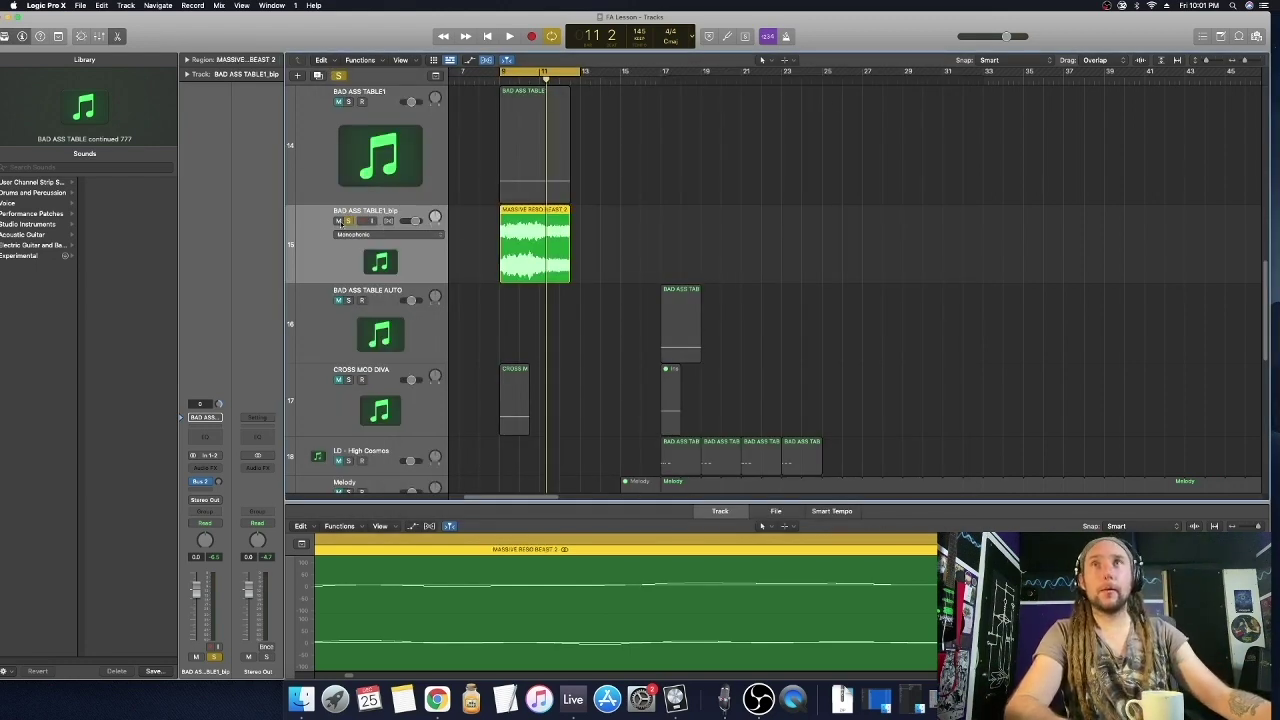
# Select the SERUM TESTER track and duplicate it
pyautogui.scroll(3, 350, 250)
pyautogui.click(355, 272)
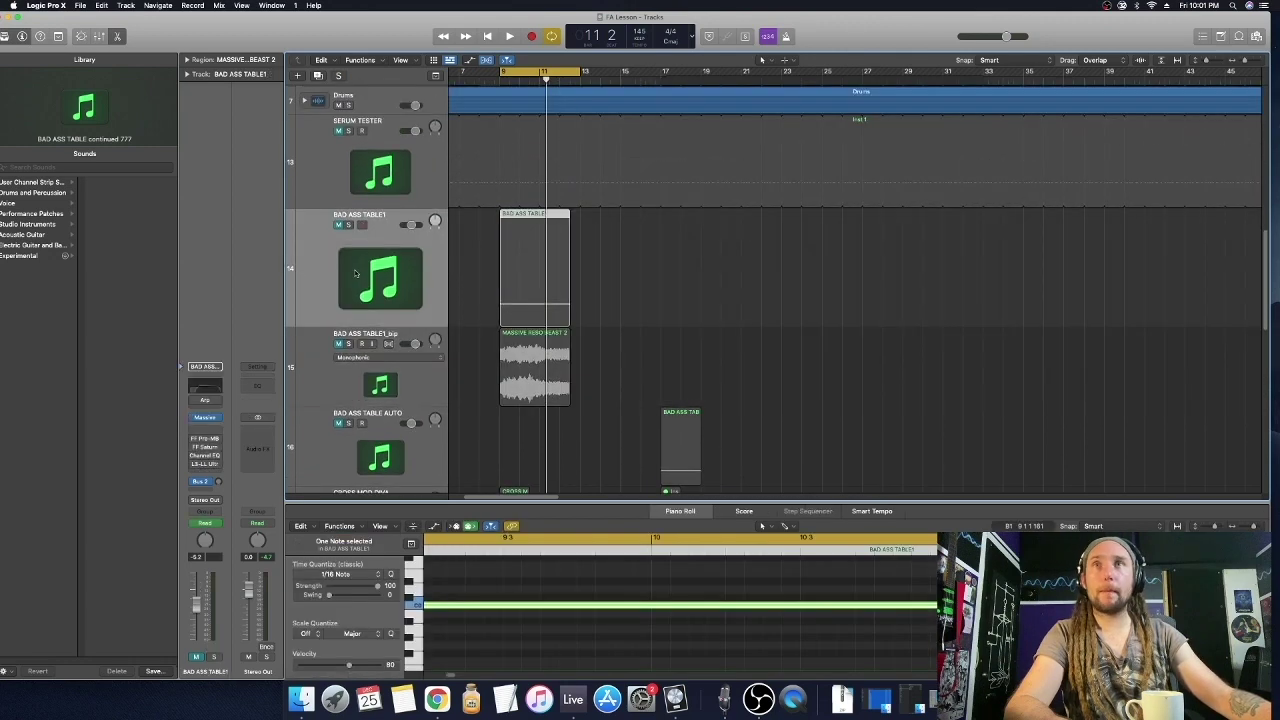
pyautogui.scroll(-3, 362, 275)
pyautogui.click(367, 302)
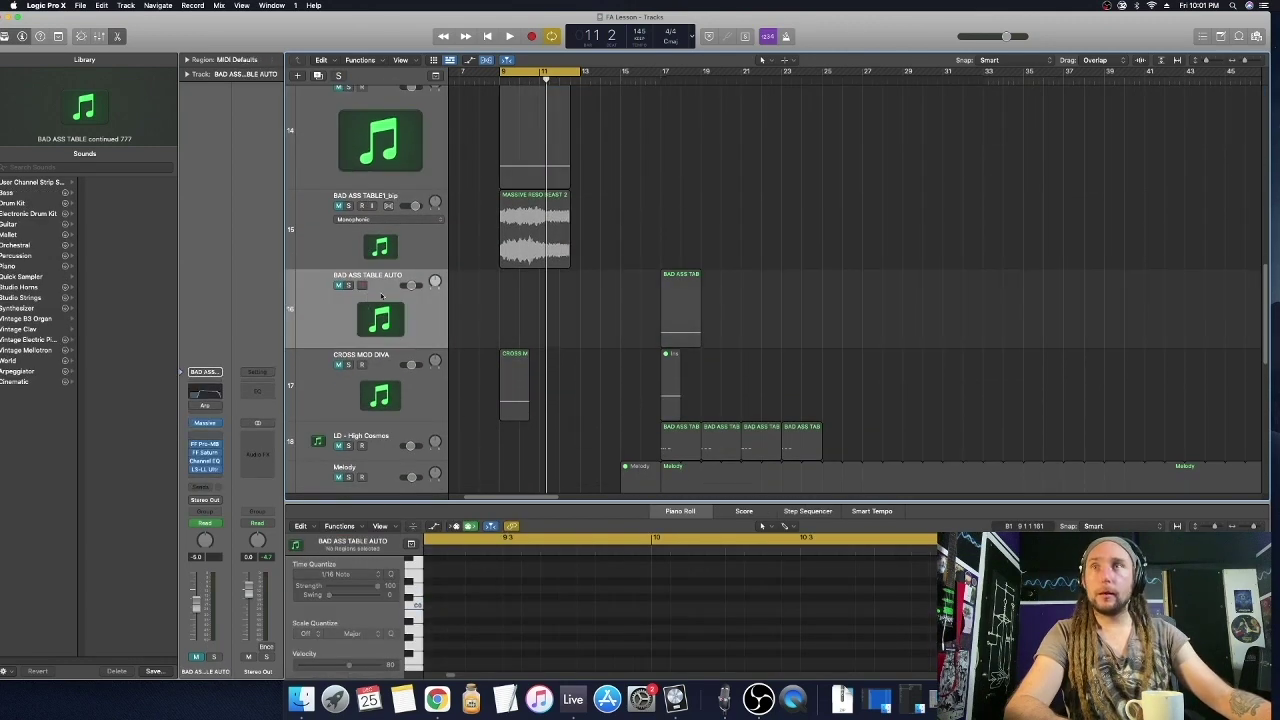
pyautogui.scroll(5, 360, 380)
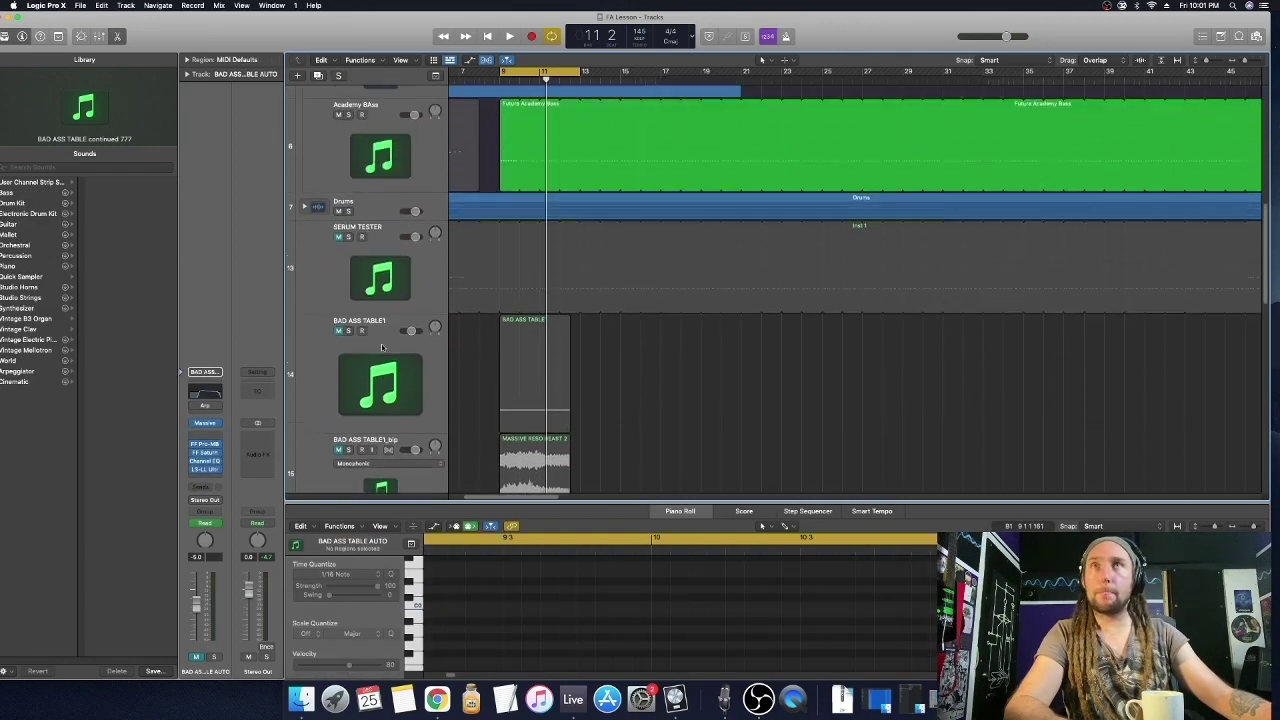
pyautogui.click(372, 226)
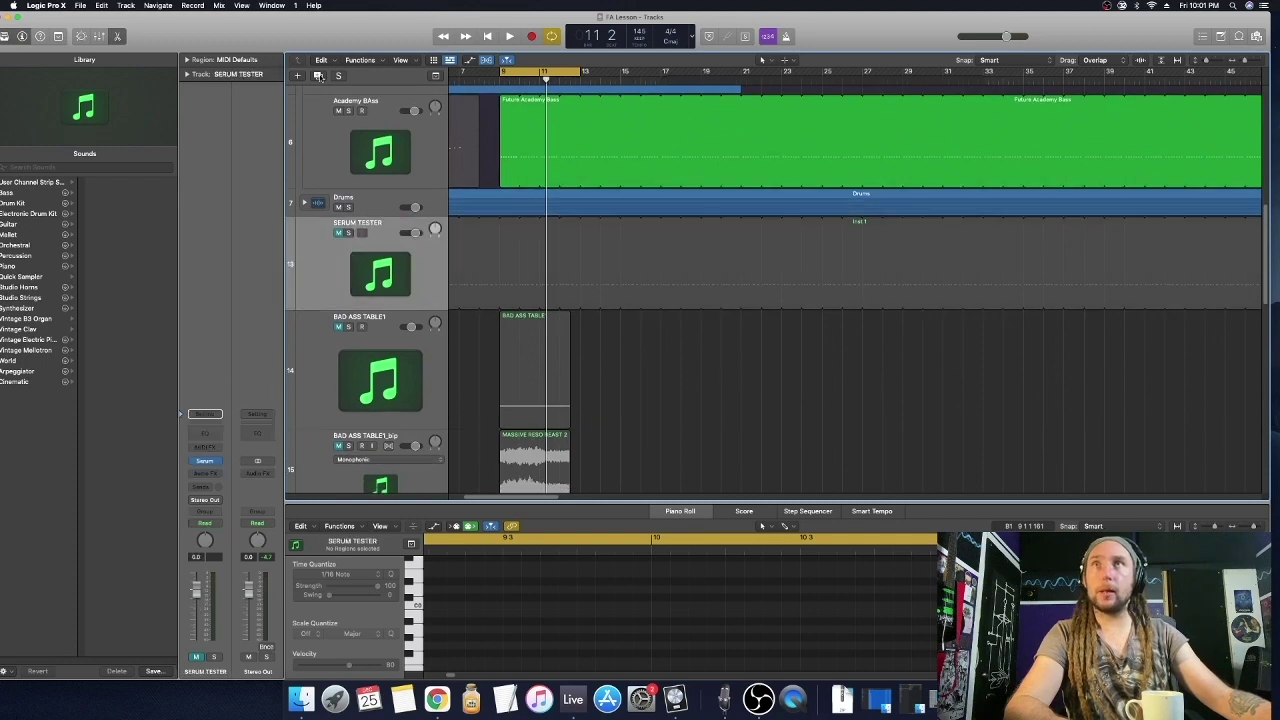
pyautogui.click(318, 76)
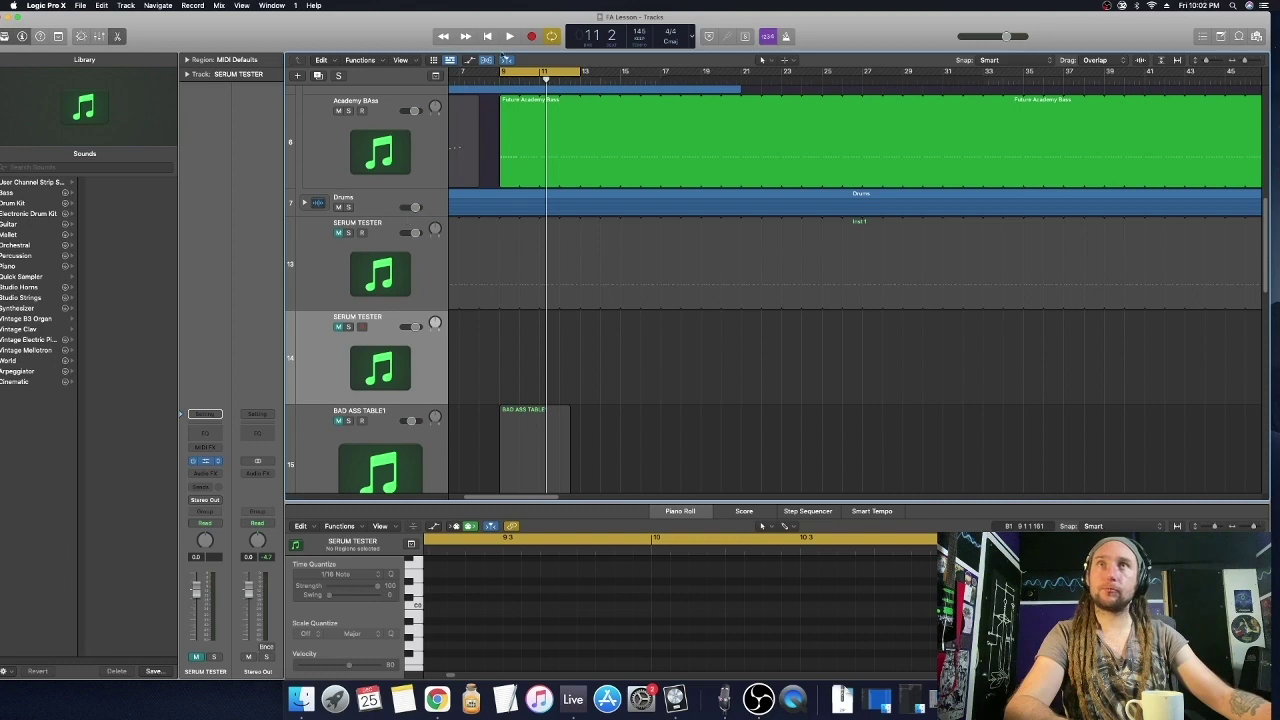
# Initialise the duplicated Serum patch and show oscillator A's wavetable editor
pyautogui.click(781, 190)
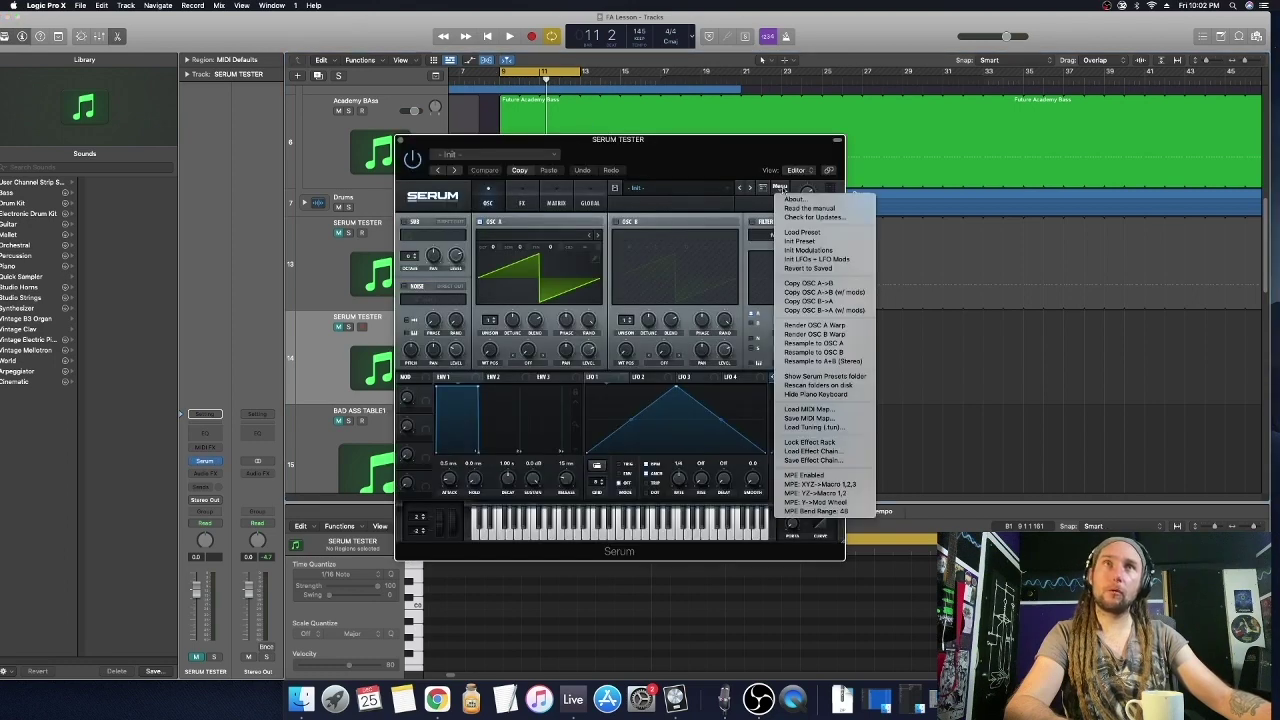
pyautogui.click(803, 246)
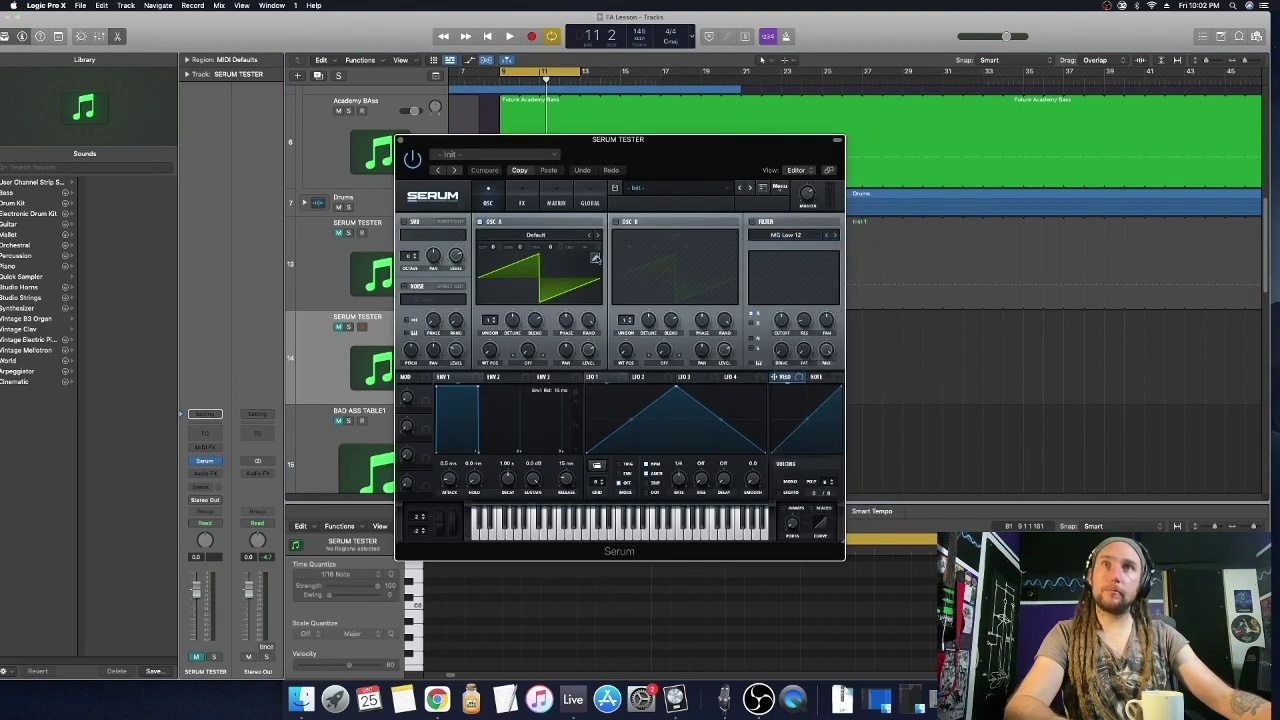
pyautogui.click(596, 257)
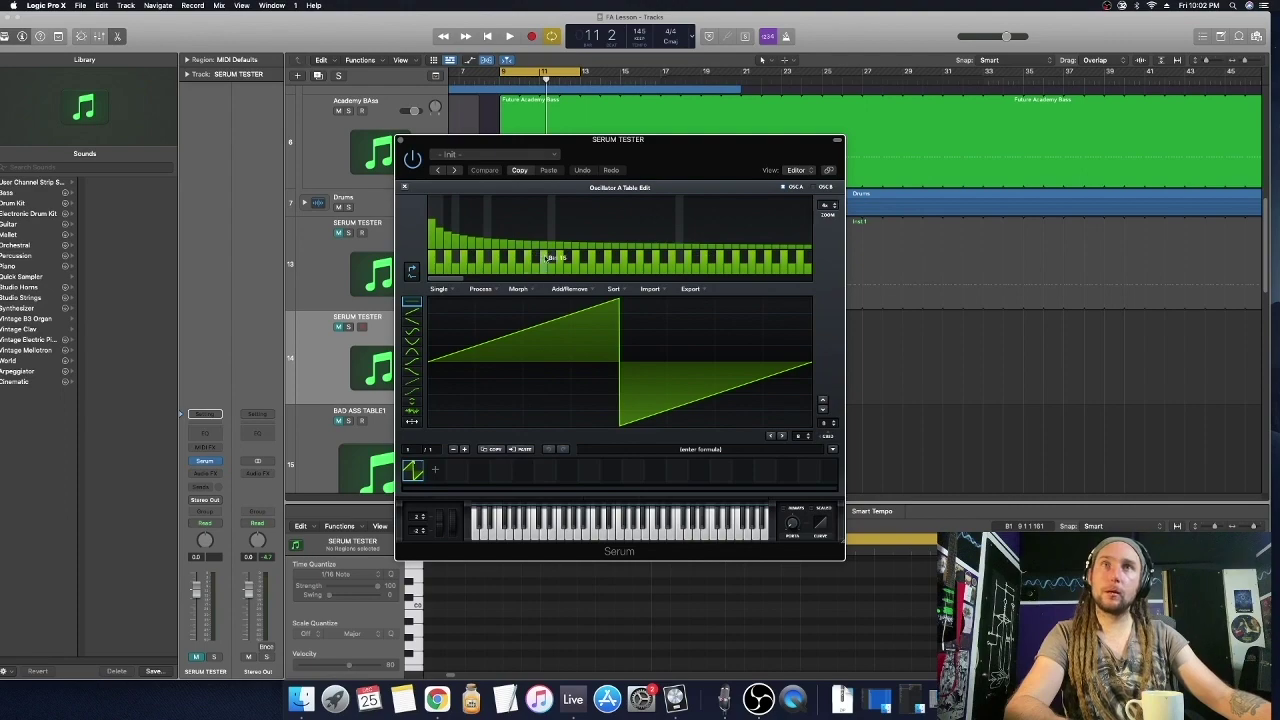
# Shrink and move the Logic and Serum windows, minimizing OBS, to uncover the desktop
pyautogui.moveTo(680, 140); pyautogui.dragTo(430, 108)
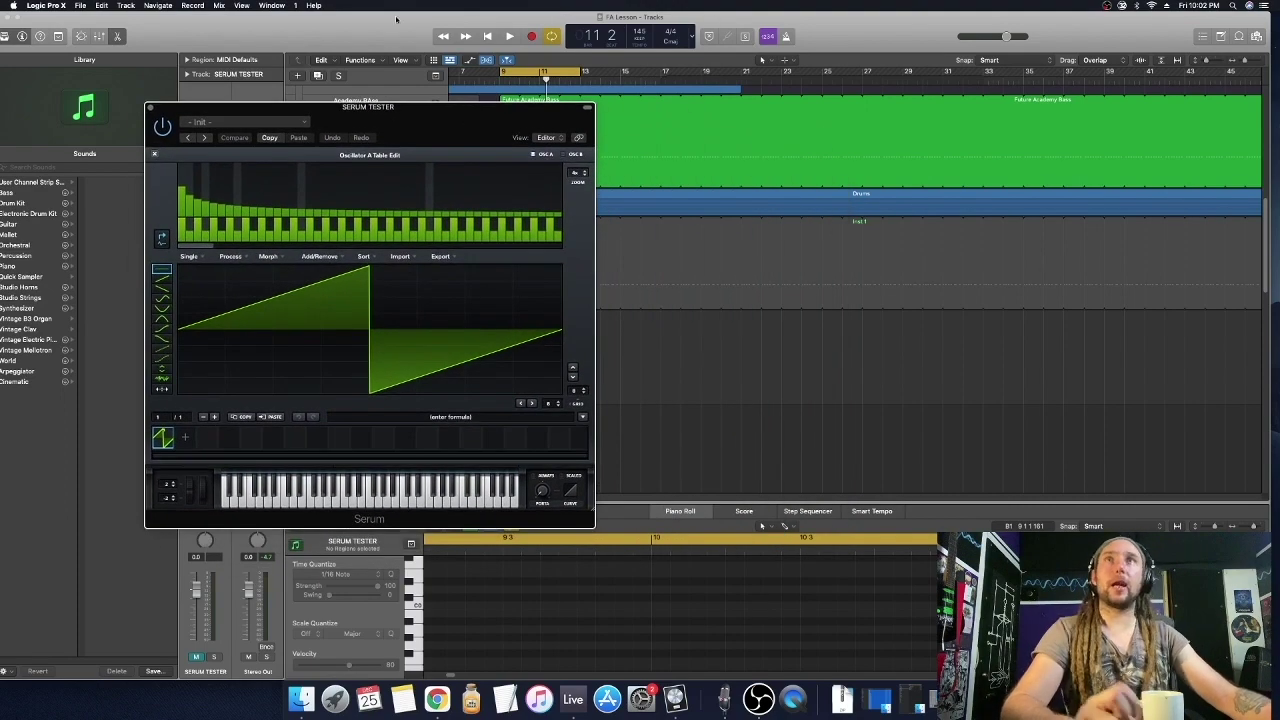
pyautogui.doubleClick(614, 64)
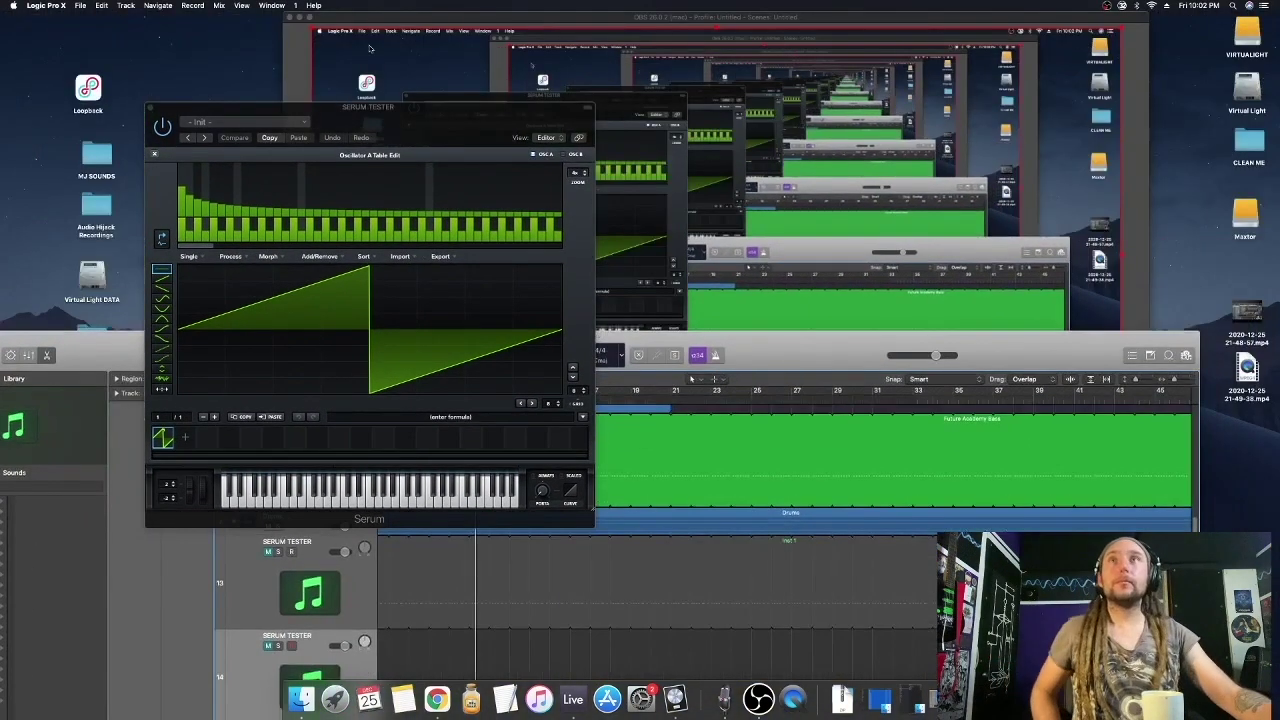
pyautogui.click(297, 17)
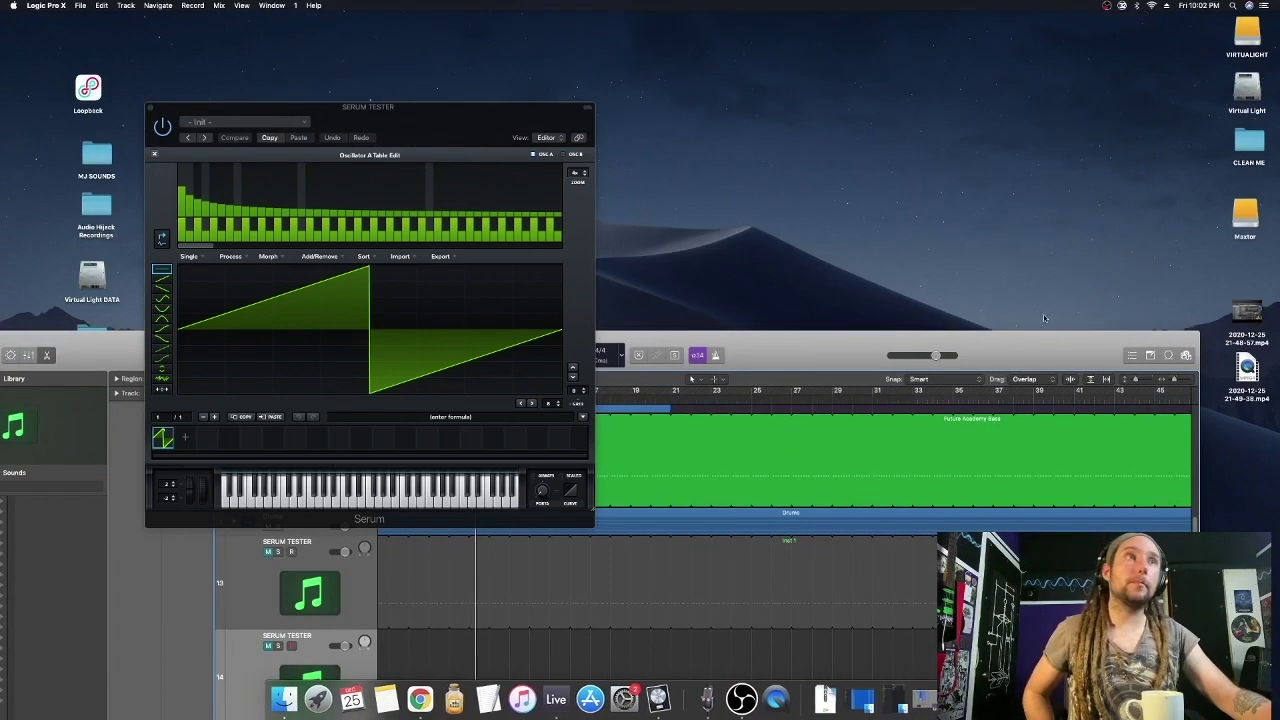
pyautogui.moveTo(1035, 341); pyautogui.dragTo(1035, 529)
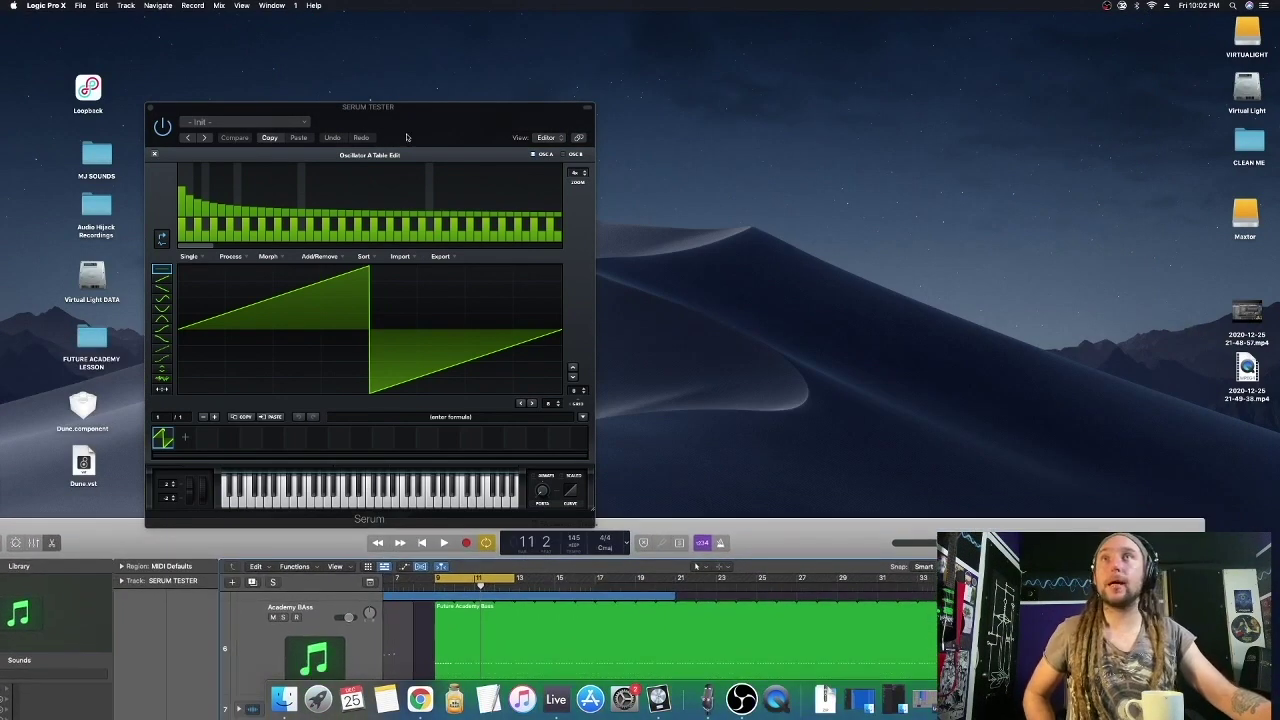
pyautogui.moveTo(405, 136); pyautogui.dragTo(581, 82)
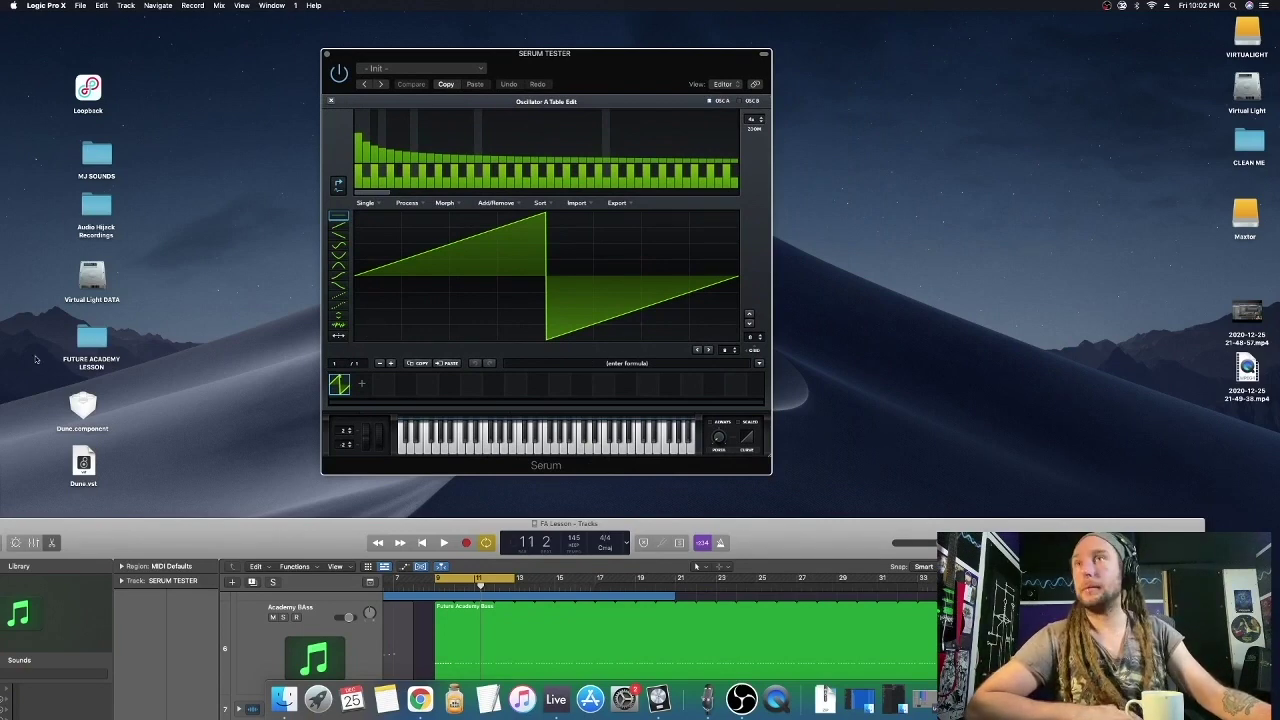
# Open FUTURE ACADEMY LESSON, collapse TABLES CUT and expand TABLES RAW to list its files
pyautogui.click(78, 339)
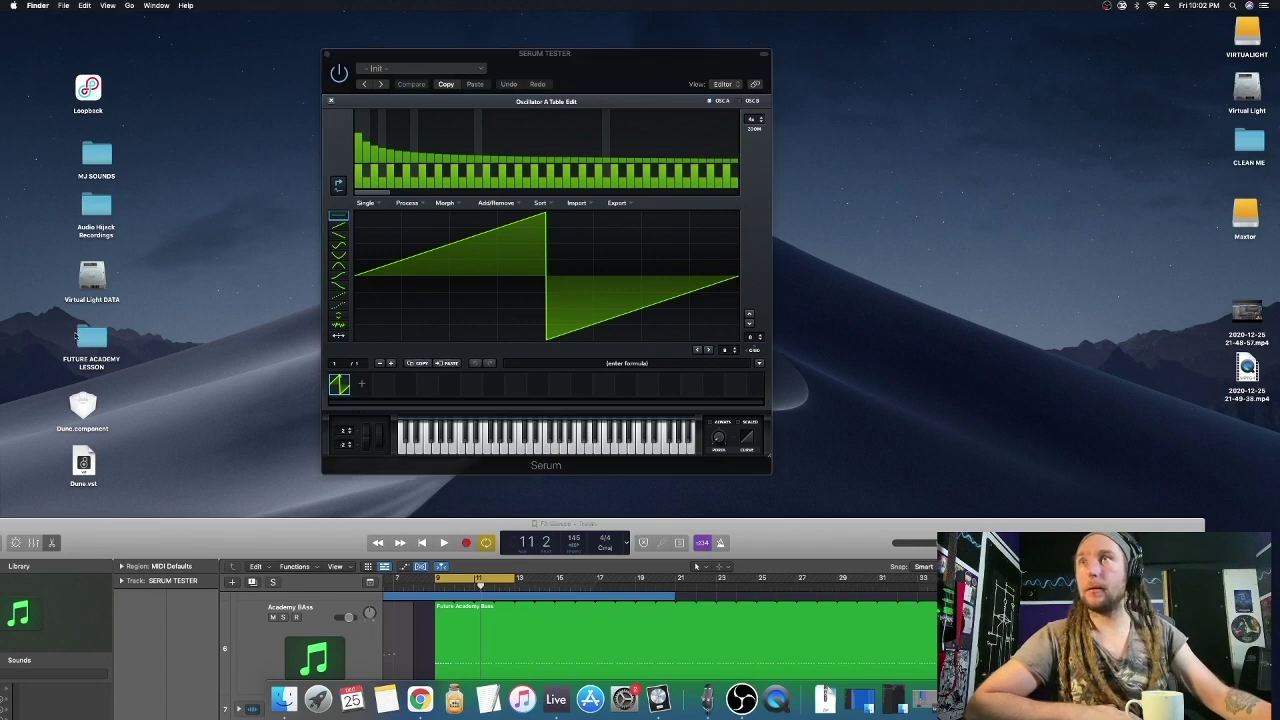
pyautogui.doubleClick(89, 341)
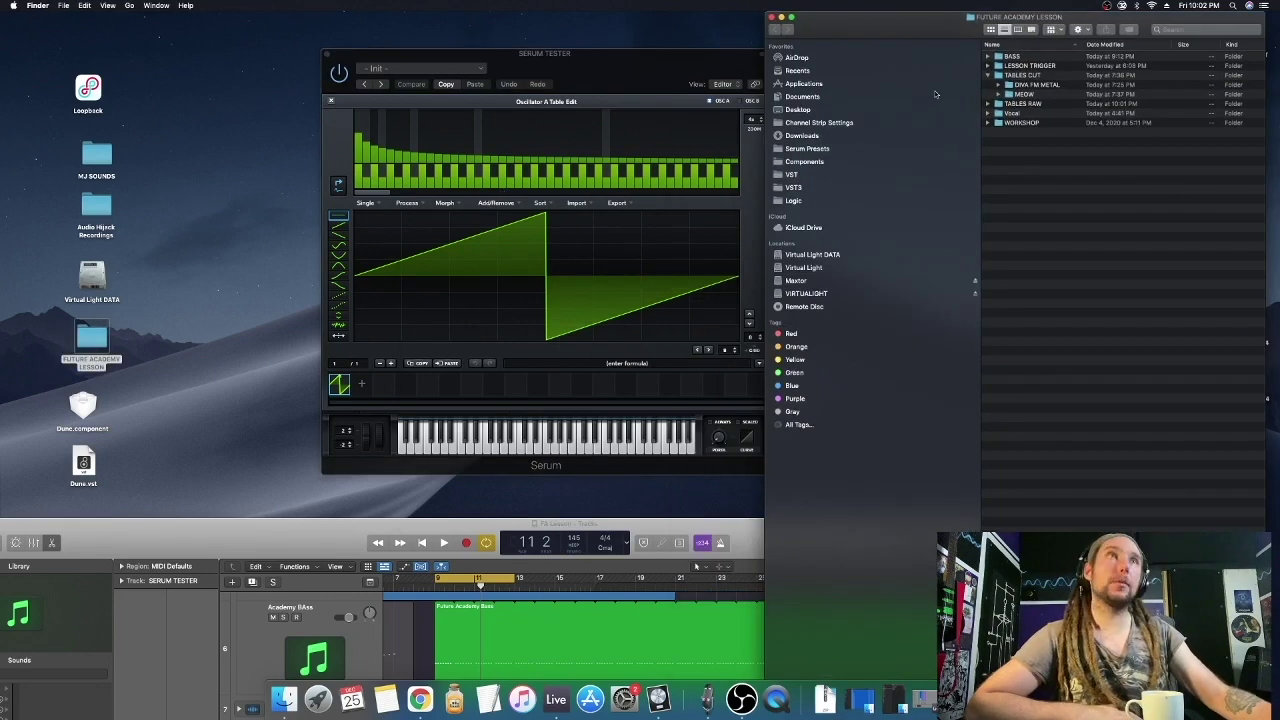
pyautogui.click(1002, 76)
pyautogui.click(988, 76)
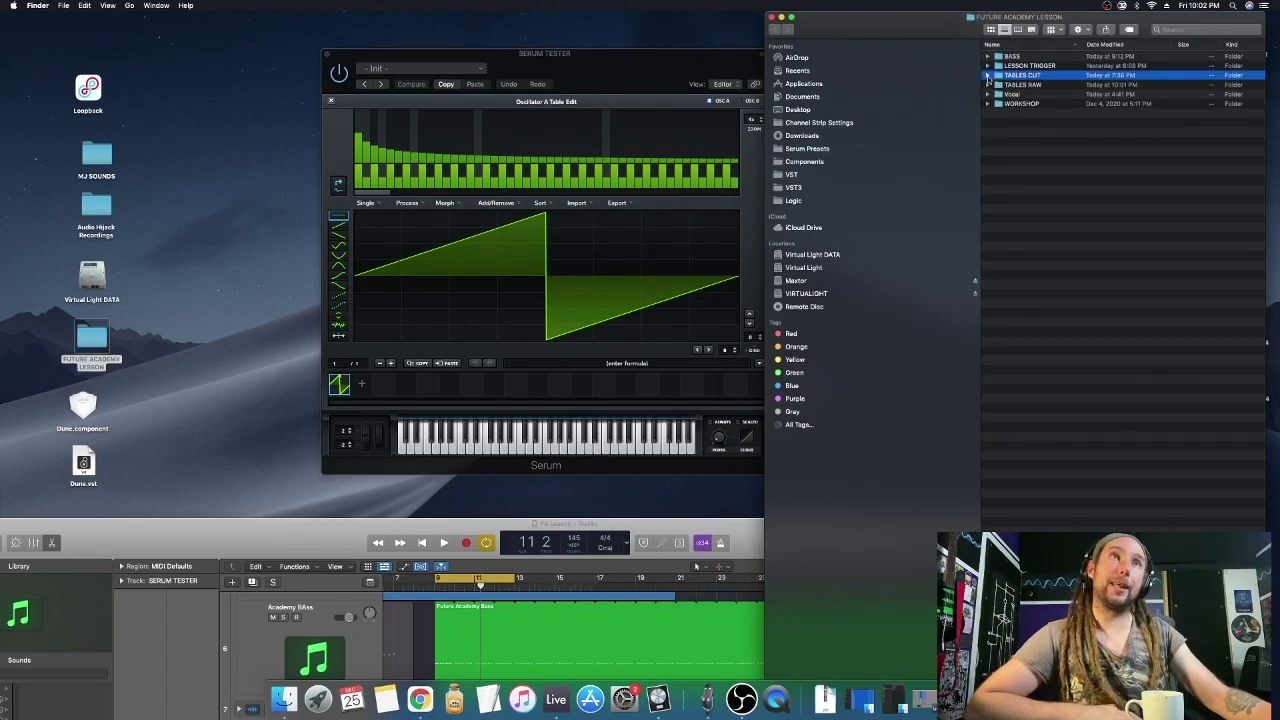
pyautogui.click(1005, 86)
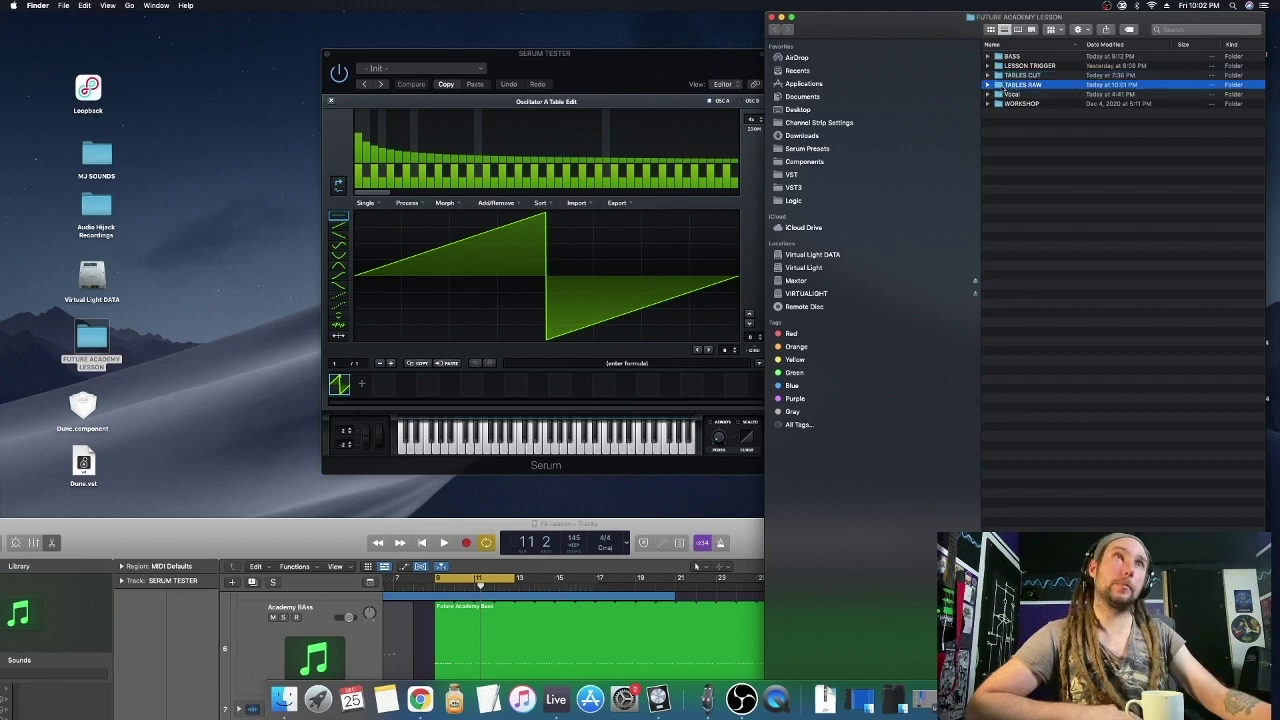
pyautogui.click(988, 86)
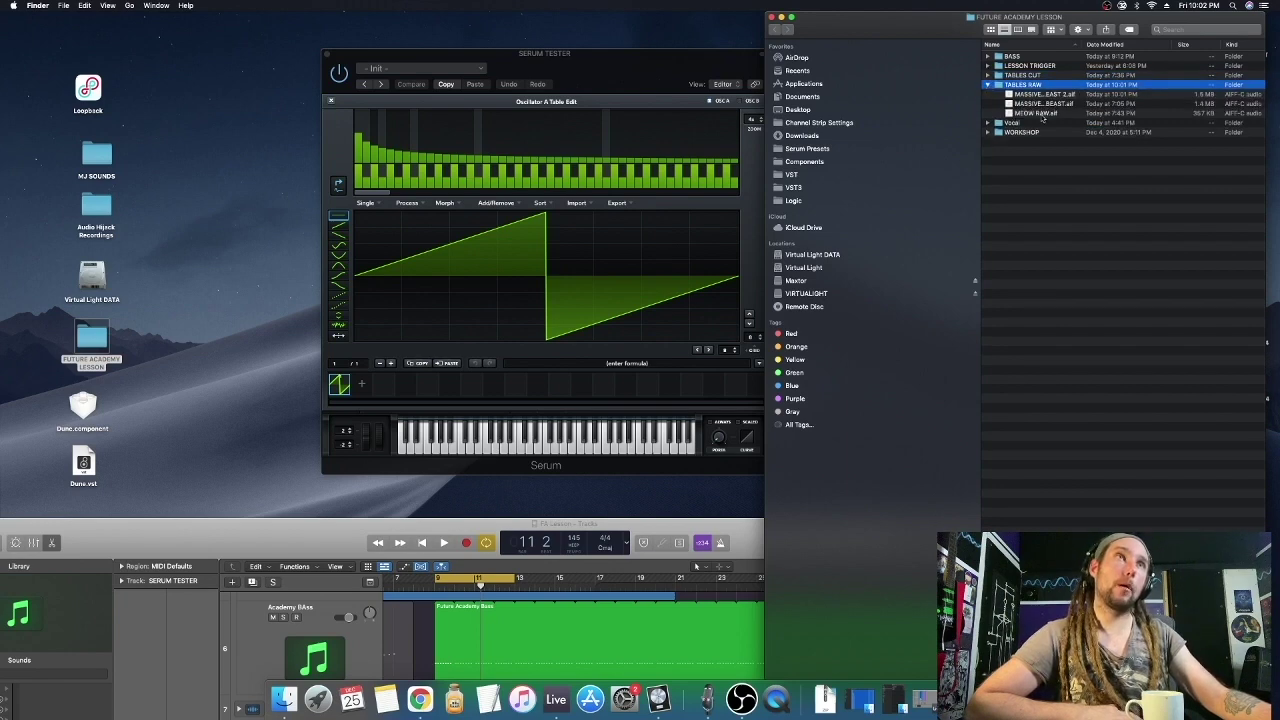
pyautogui.click(1040, 113)
# Arrange the Finder window and the Serum window side by side
pyautogui.moveTo(917, 34); pyautogui.dragTo(1017, 34)
pyautogui.click(640, 65)
pyautogui.moveTo(640, 65); pyautogui.dragTo(590, 65)
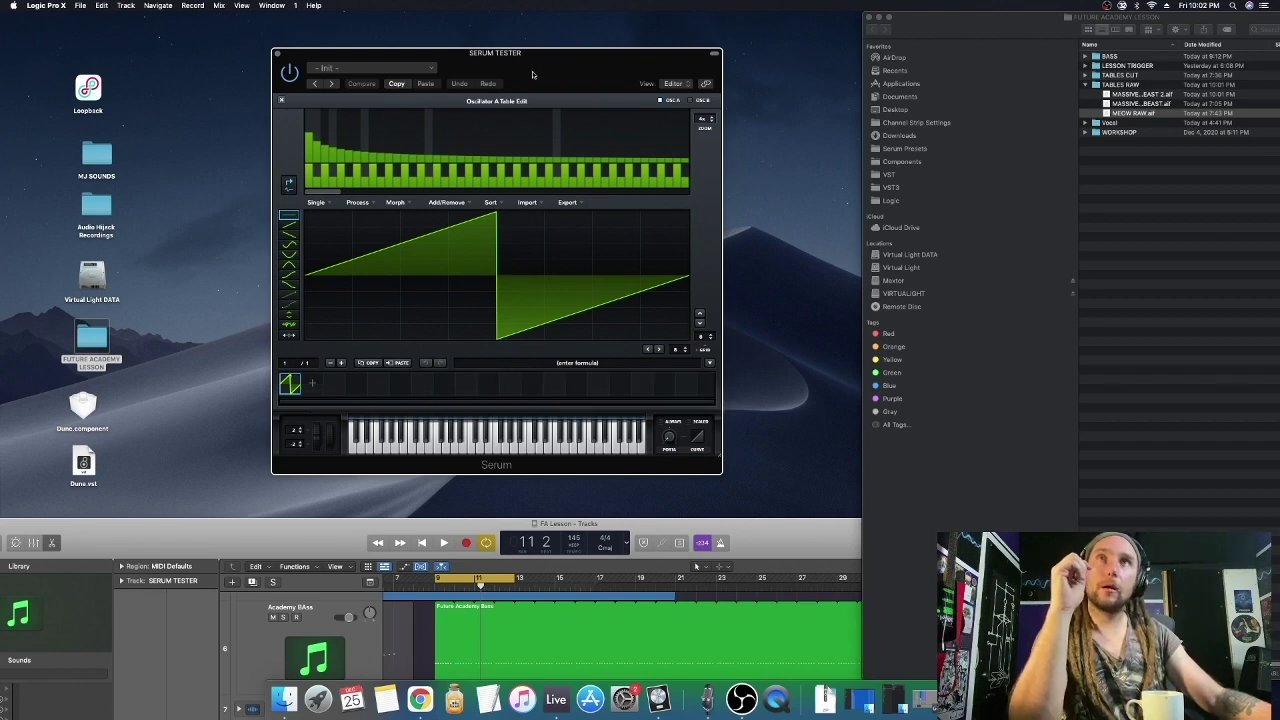
pyautogui.moveTo(534, 79); pyautogui.dragTo(706, 90)
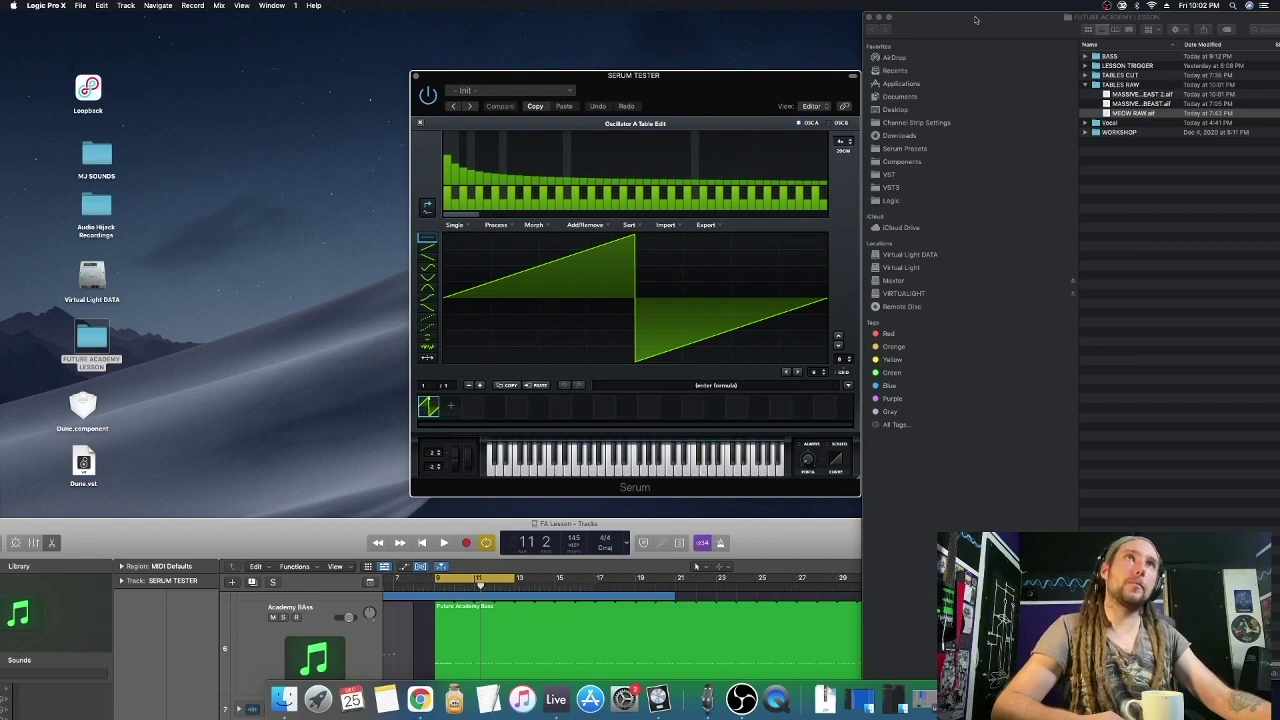
pyautogui.click(973, 20)
pyautogui.moveTo(661, 84)
pyautogui.mouseDown()
pyautogui.moveTo(771, 311)
pyautogui.moveTo(629, 101)
pyautogui.moveTo(650, 104)
pyautogui.mouseUp()
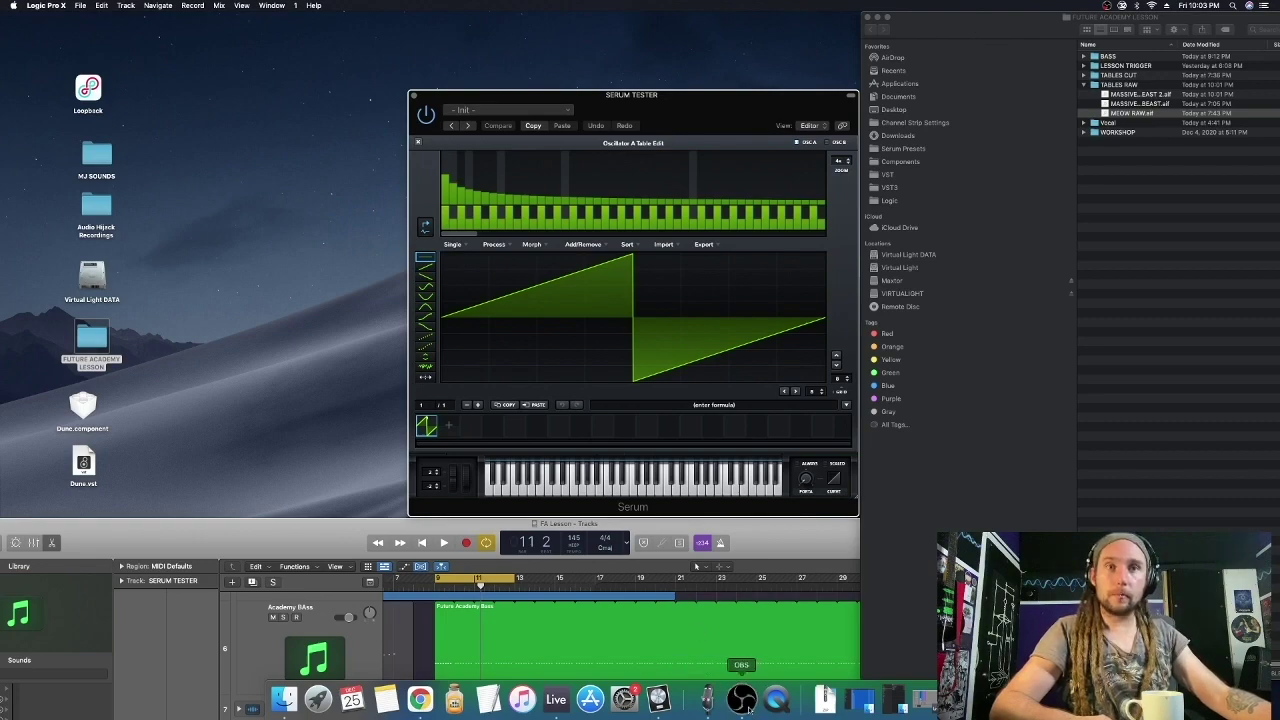
# Minimize OBS and enlarge the Logic window to fill the screen
pyautogui.click(741, 698)
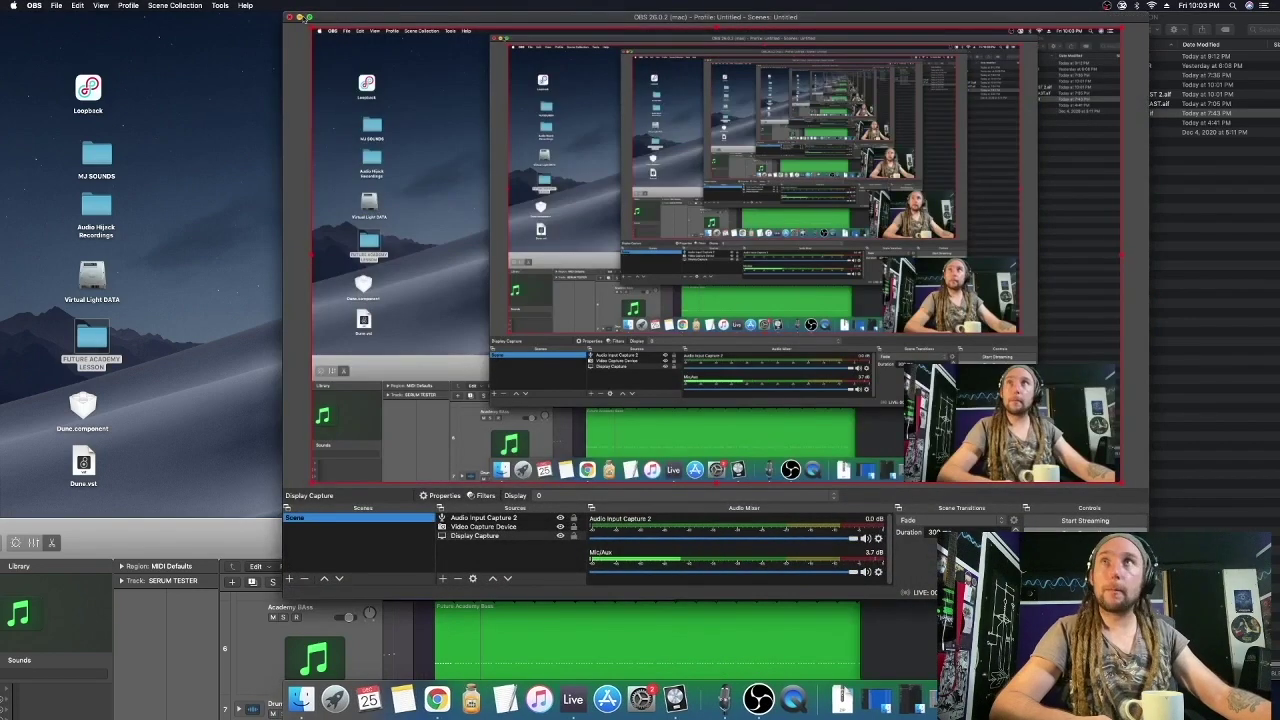
pyautogui.press('super+m')
pyautogui.moveTo(555, 544); pyautogui.dragTo(535, 4)
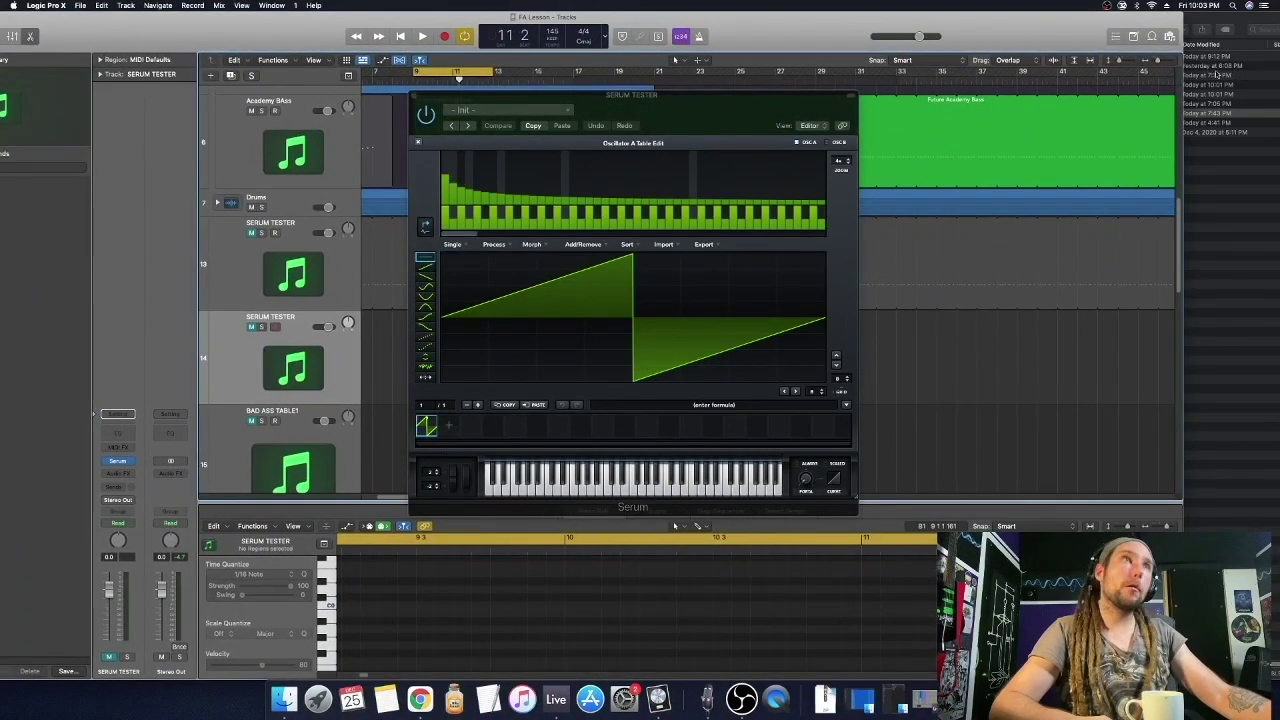
# Set Serum's import split to note C0 (1348 samples) and move the synth window aside
pyautogui.click(747, 410)
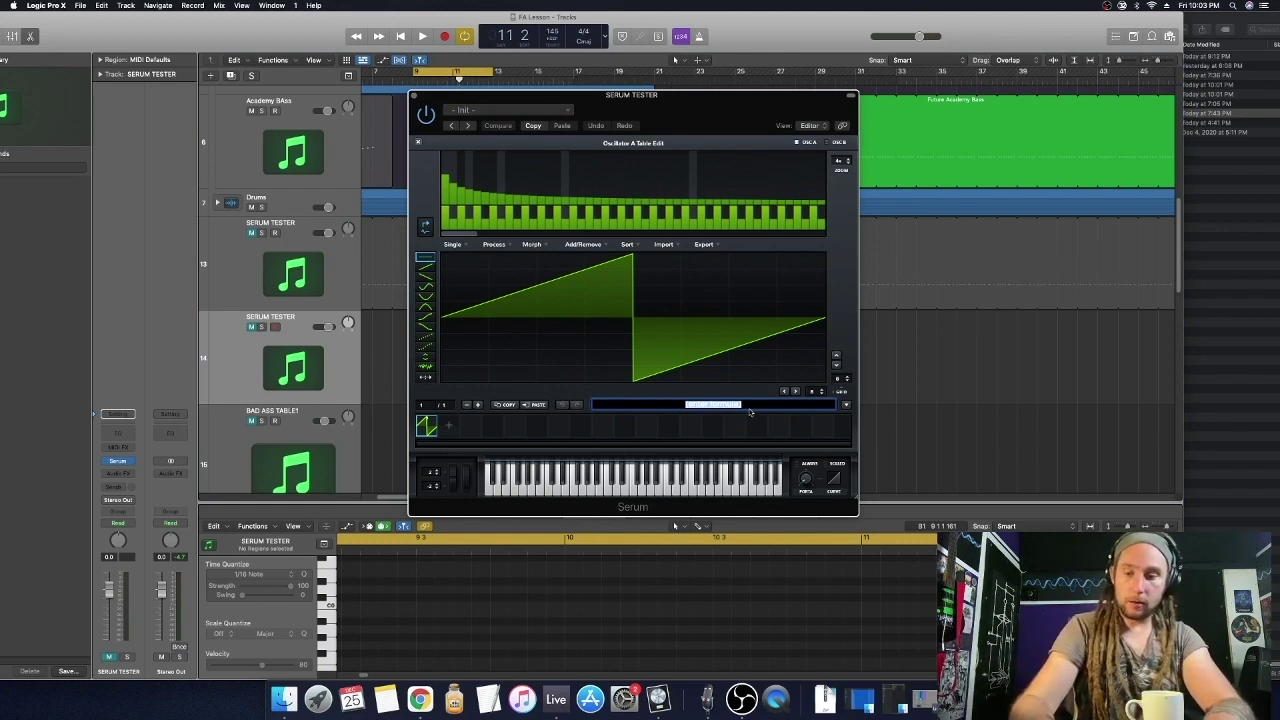
pyautogui.write('c')
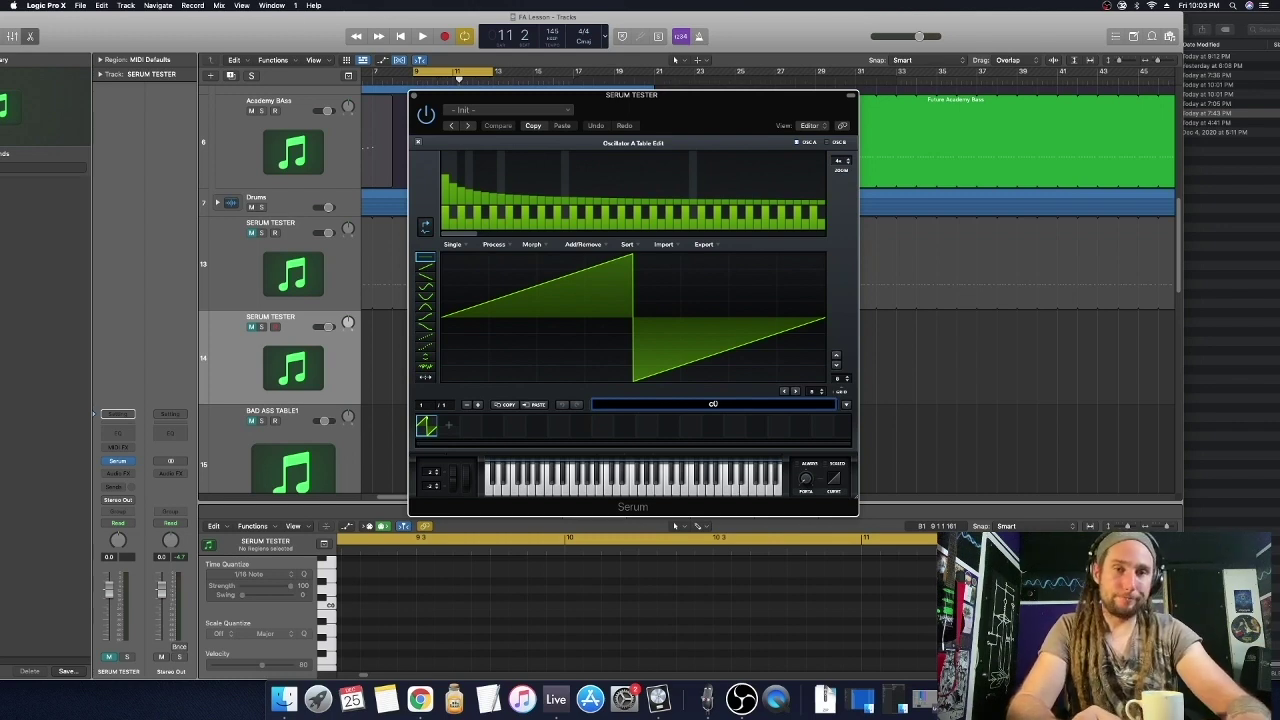
pyautogui.press('Return')
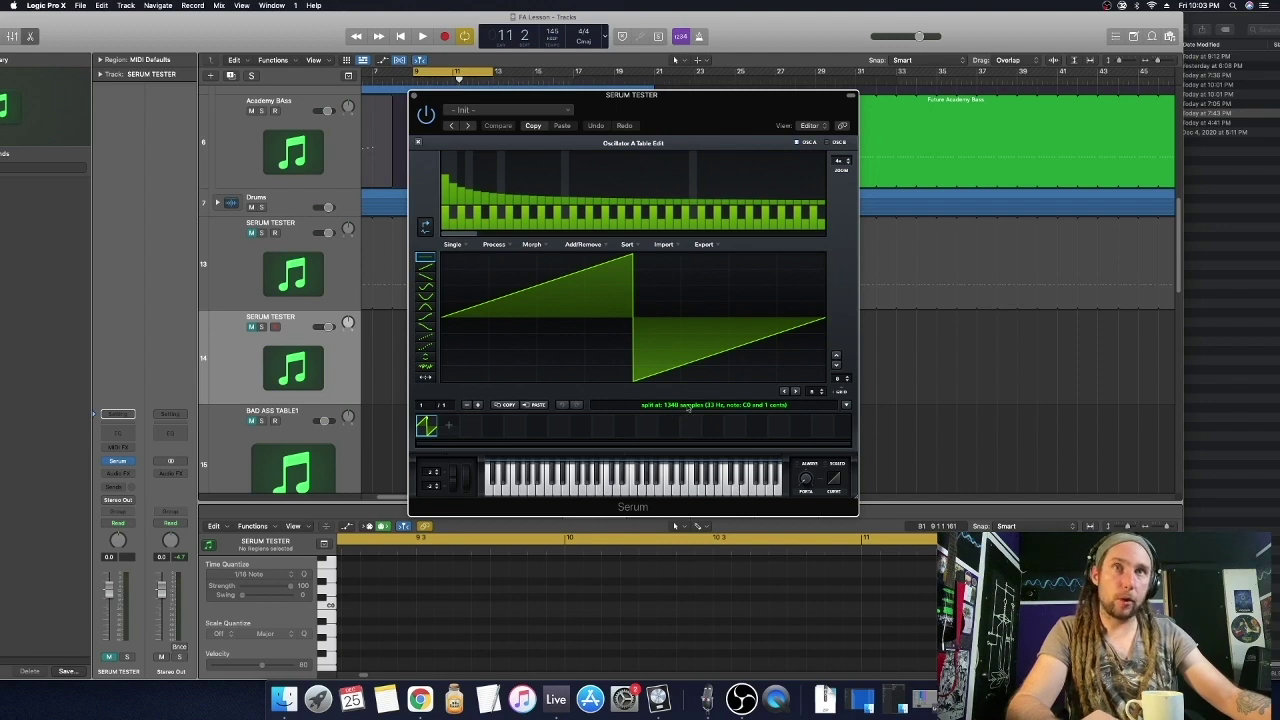
pyautogui.moveTo(704, 104); pyautogui.dragTo(471, 83)
# Drag MASSIVE RESO BEAST 2.aif from Finder into Serum's wavetable editor and select the first frame
pyautogui.click(1250, 23)
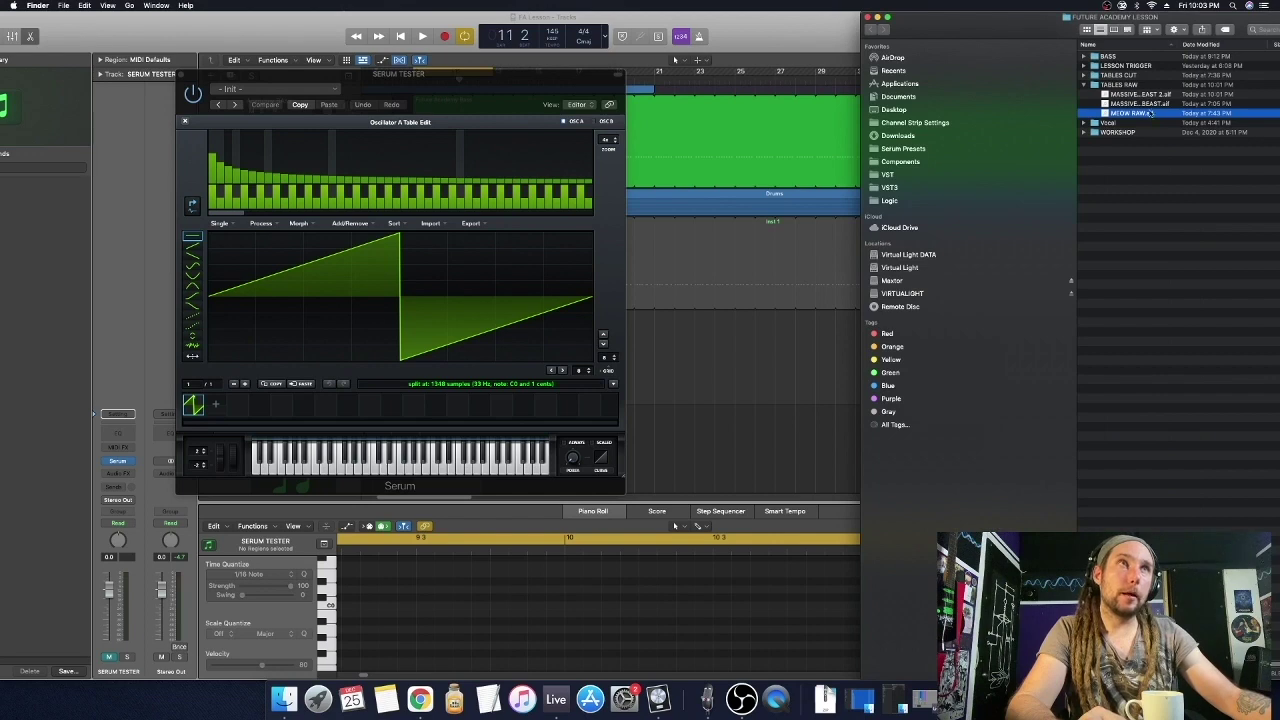
pyautogui.press('Up')
pyautogui.press('Up')
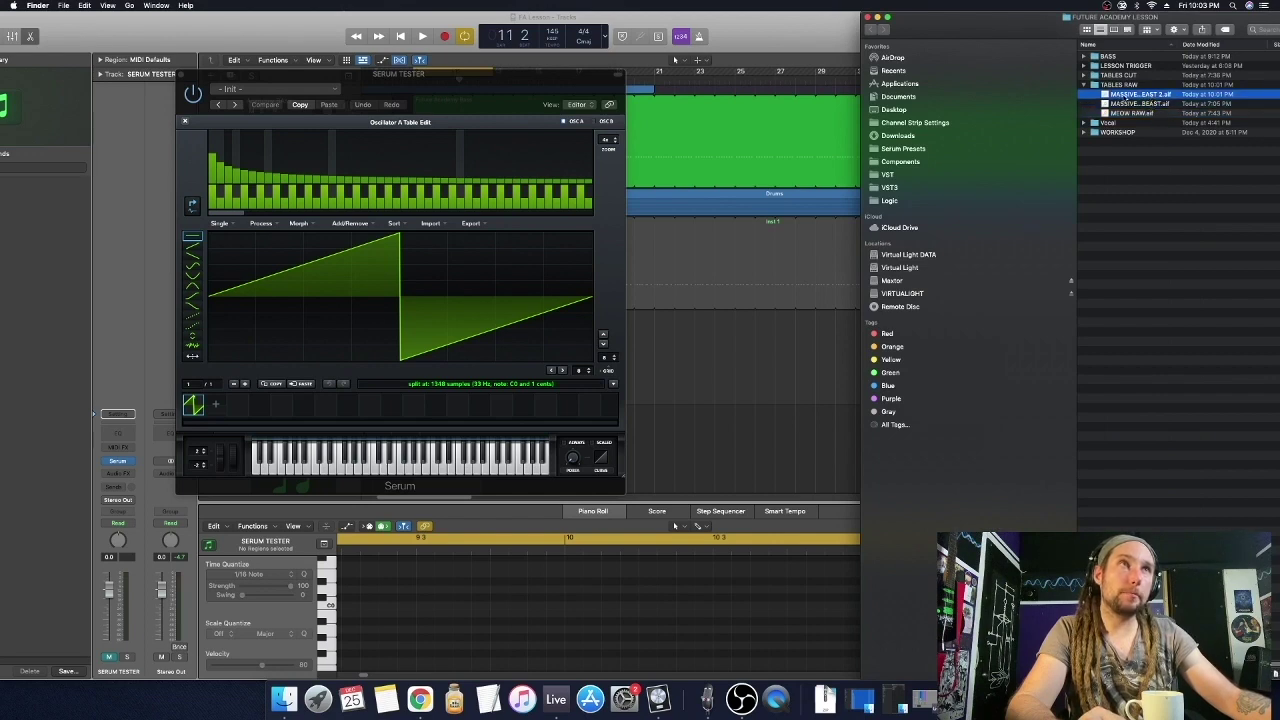
pyautogui.moveTo(1125, 98); pyautogui.dragTo(352, 310)
pyautogui.scroll(-10, 253, 313)
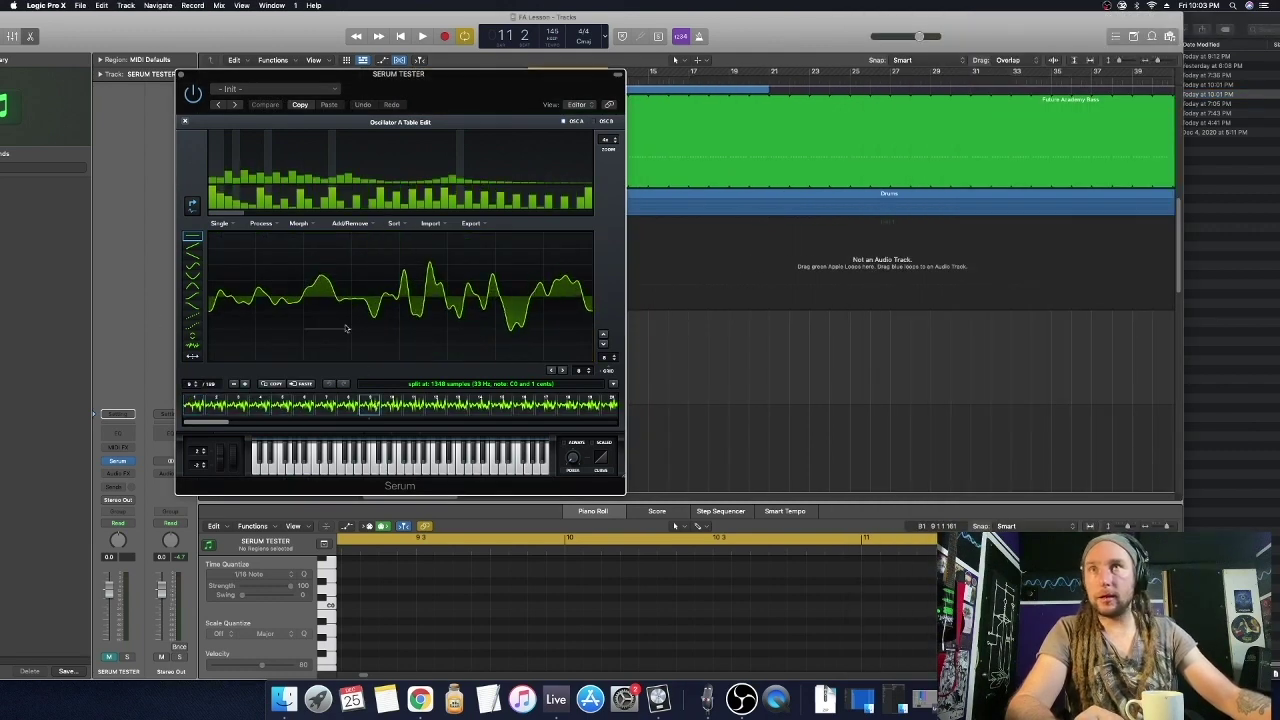
pyautogui.click(196, 405)
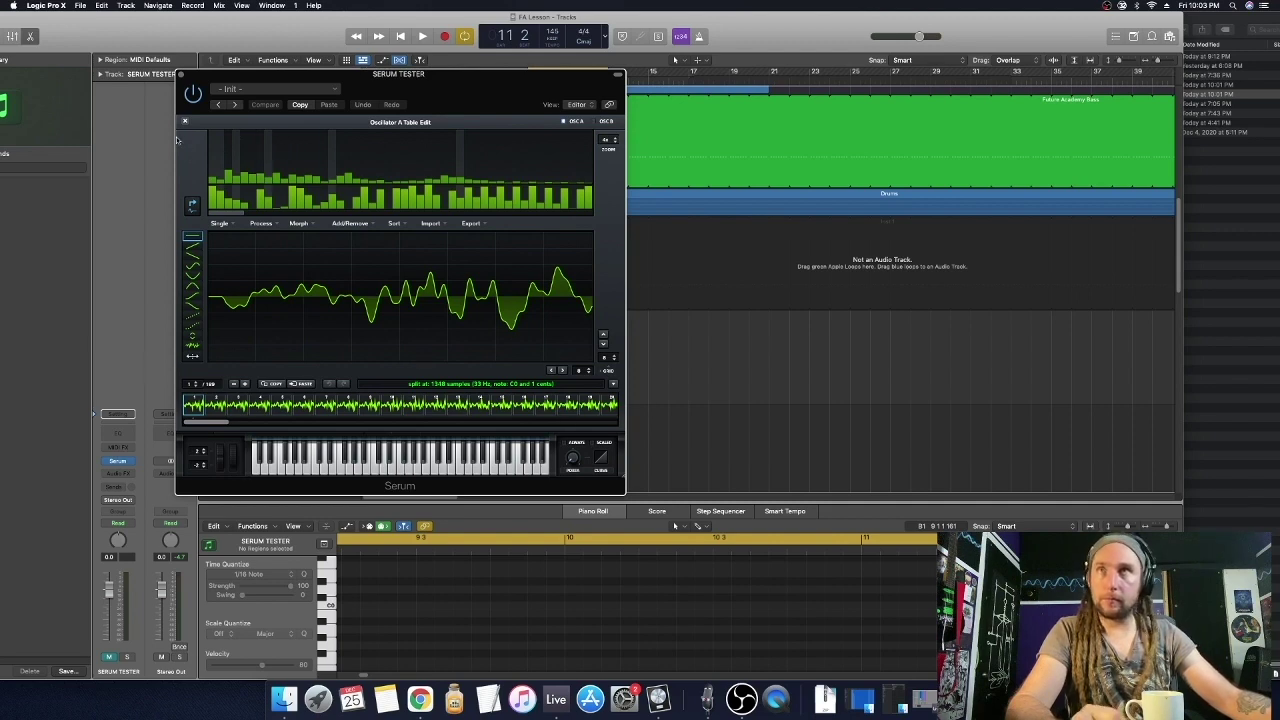
# Close the wavetable editor, enable Musical Typing and the Library, then arm and solo track 14
pyautogui.click(184, 121)
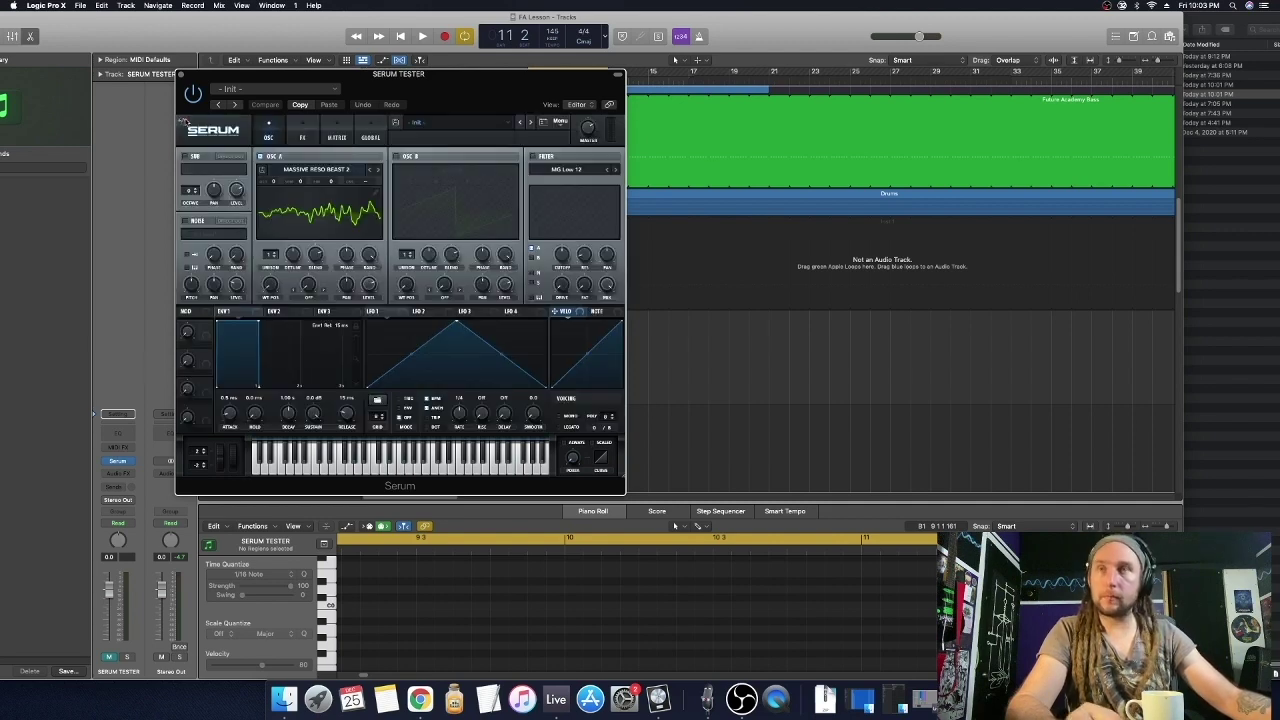
pyautogui.click(271, 5)
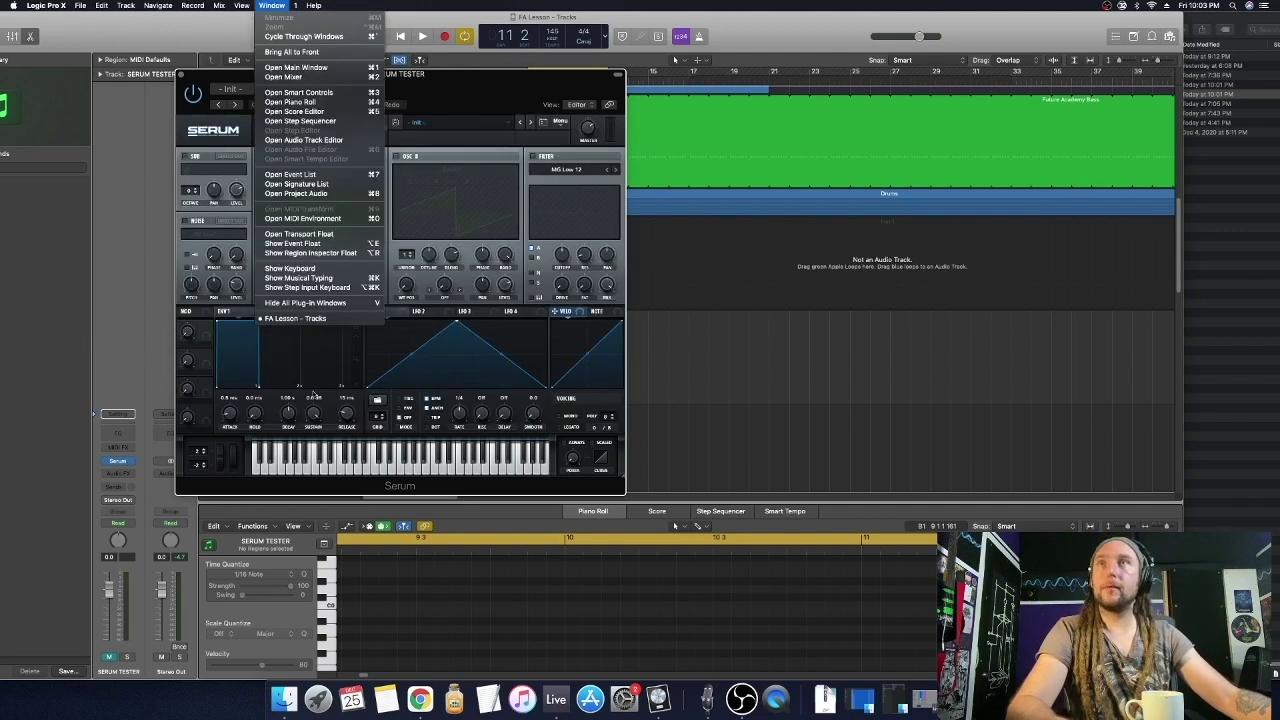
pyautogui.click(358, 278)
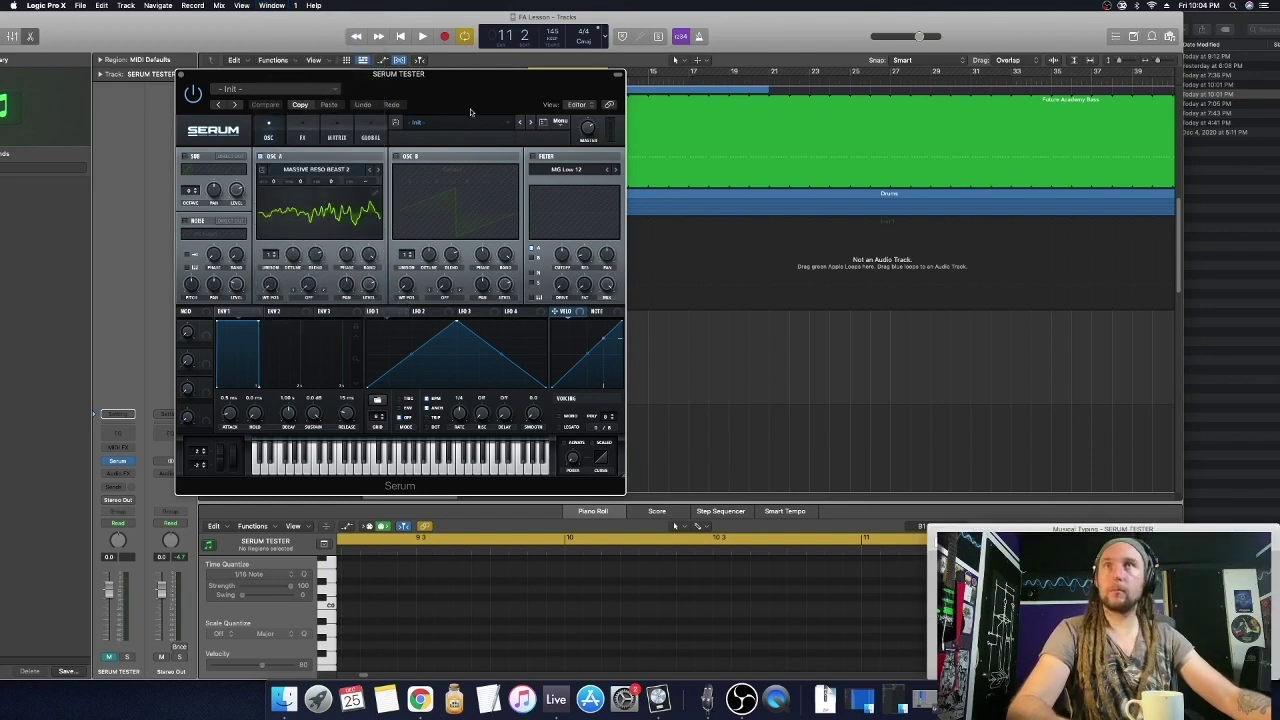
pyautogui.moveTo(368, 96); pyautogui.dragTo(821, 39)
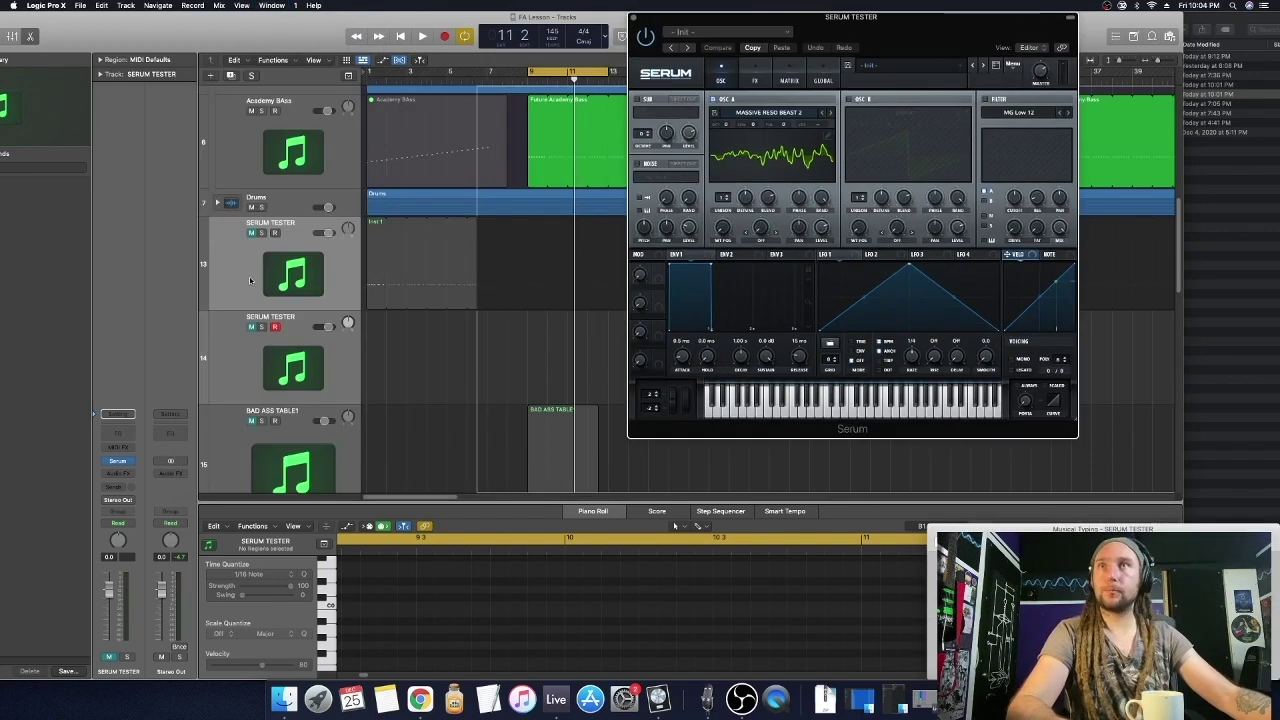
pyautogui.press('y')
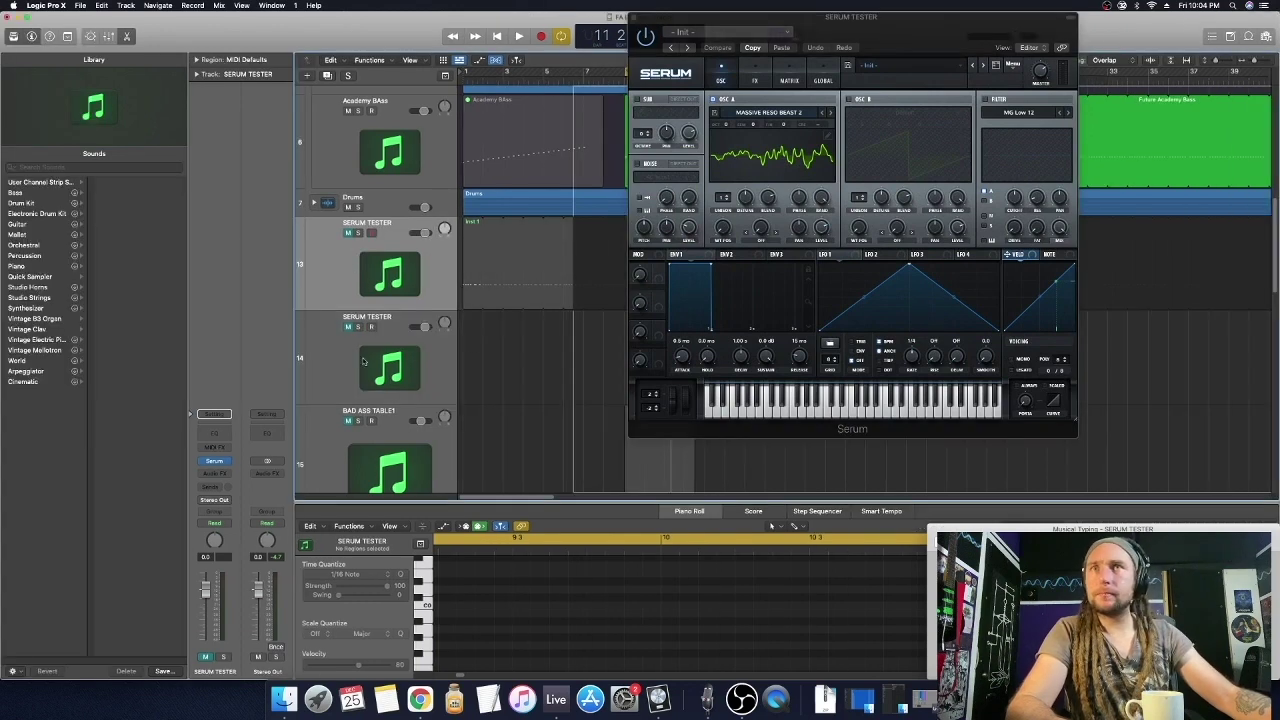
pyautogui.click(363, 362)
pyautogui.click(358, 327)
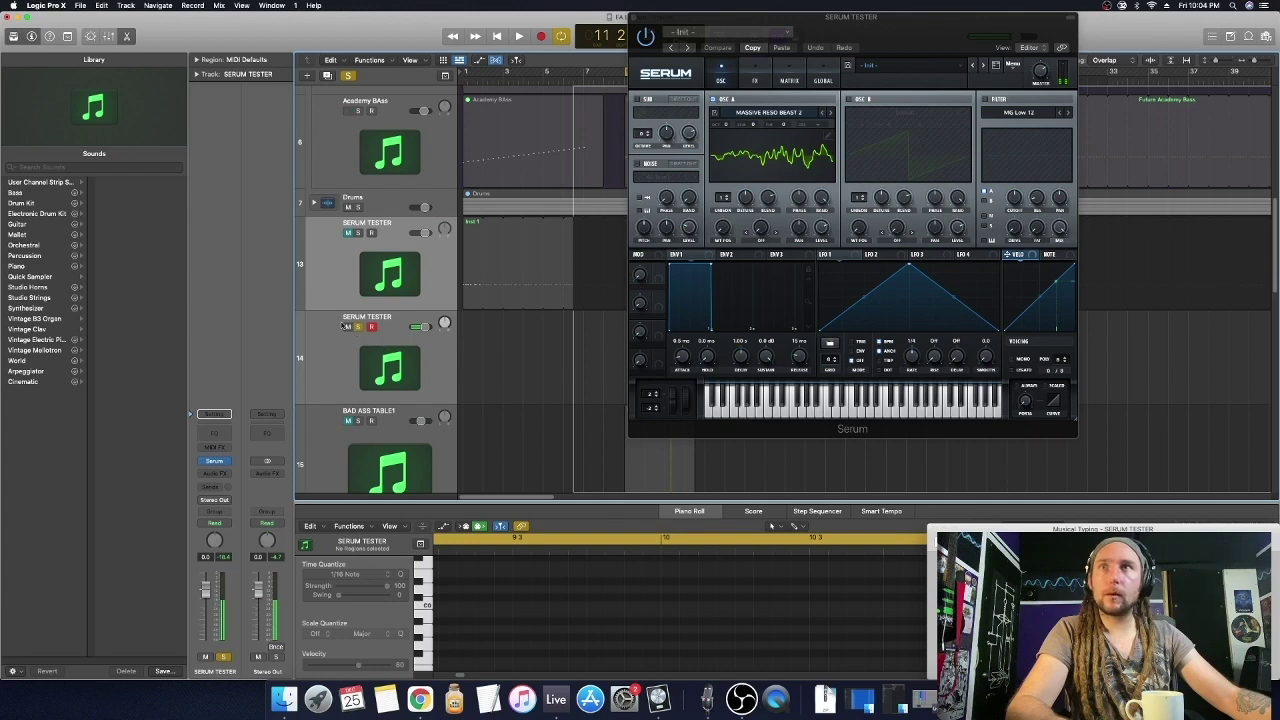
# Play low notes while sweeping oscillator A's wavetable position across the frames
pyautogui.press('a')
pyautogui.press('a')
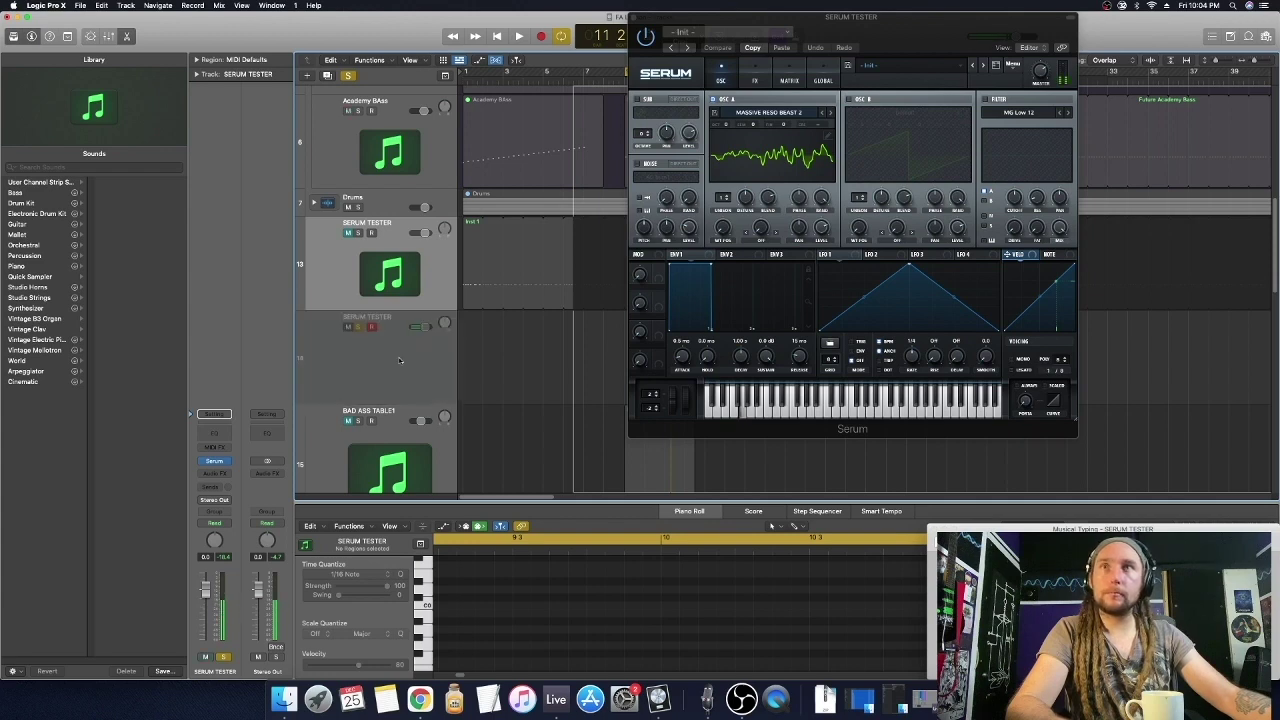
pyautogui.click(730, 122)
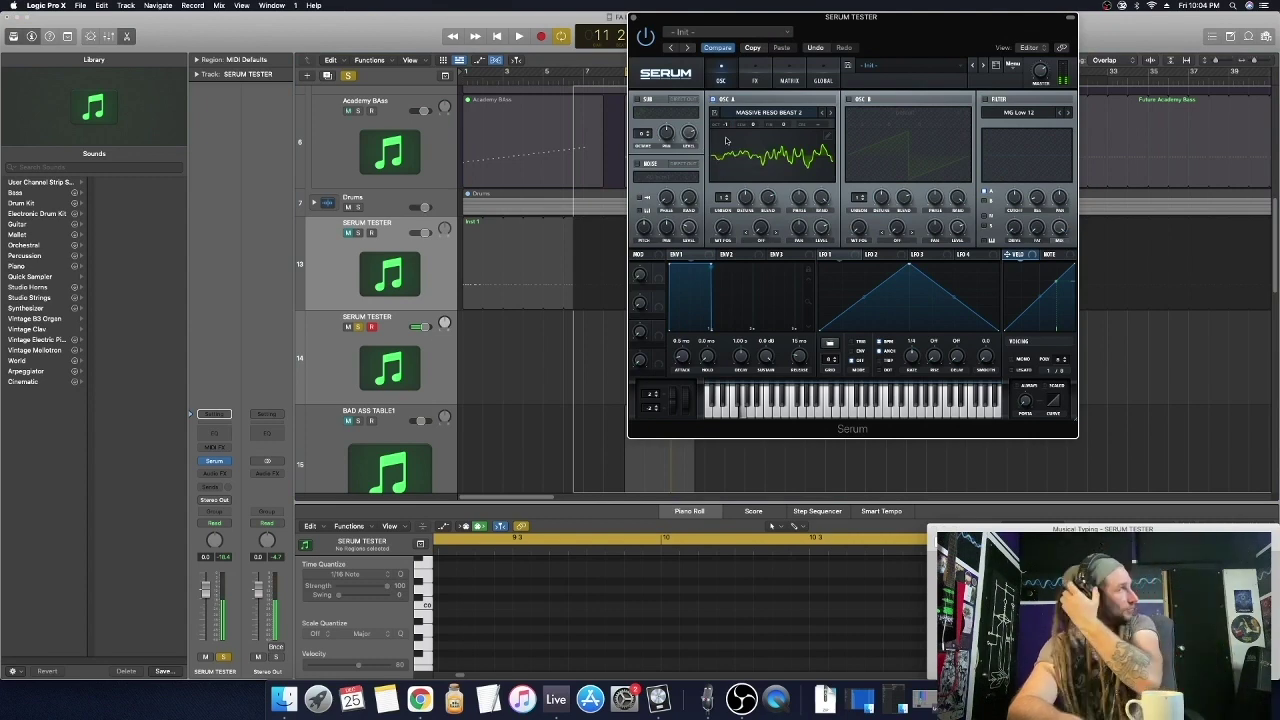
pyautogui.press('a')
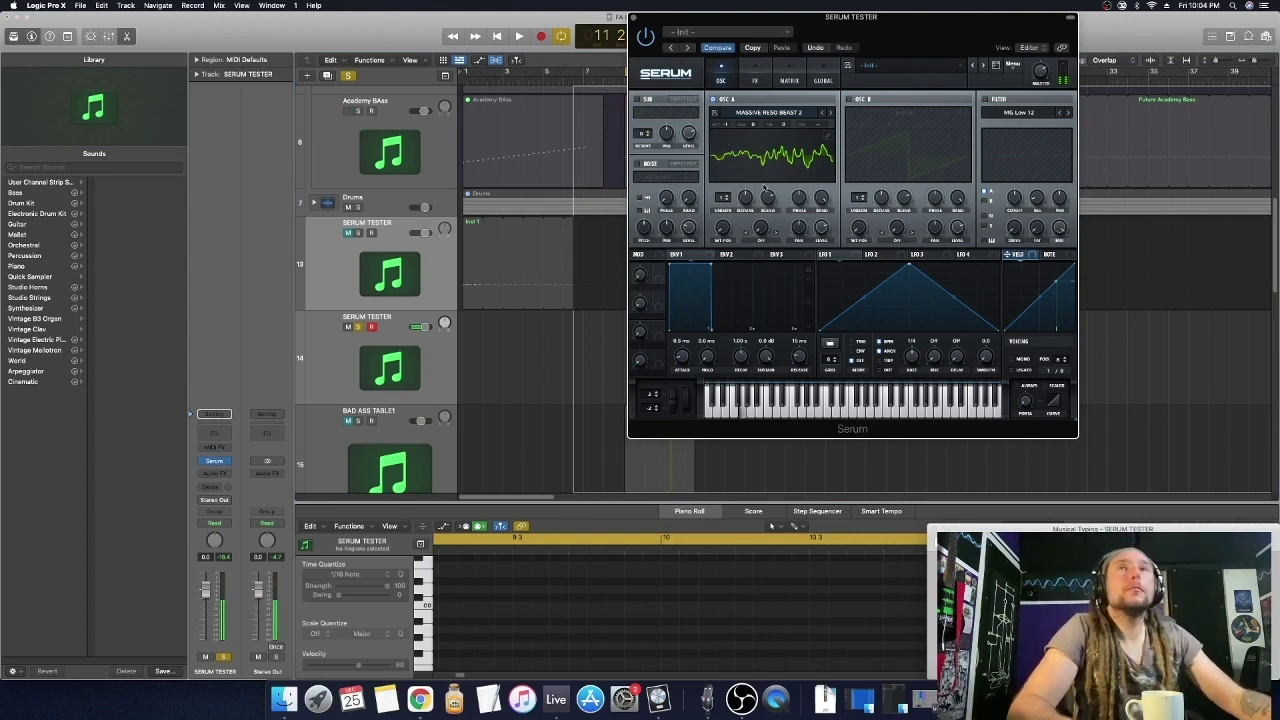
pyautogui.moveTo(723, 228)
pyautogui.mouseDown()
pyautogui.moveTo(744, 121)
pyautogui.moveTo(723, 204)
pyautogui.mouseUp()
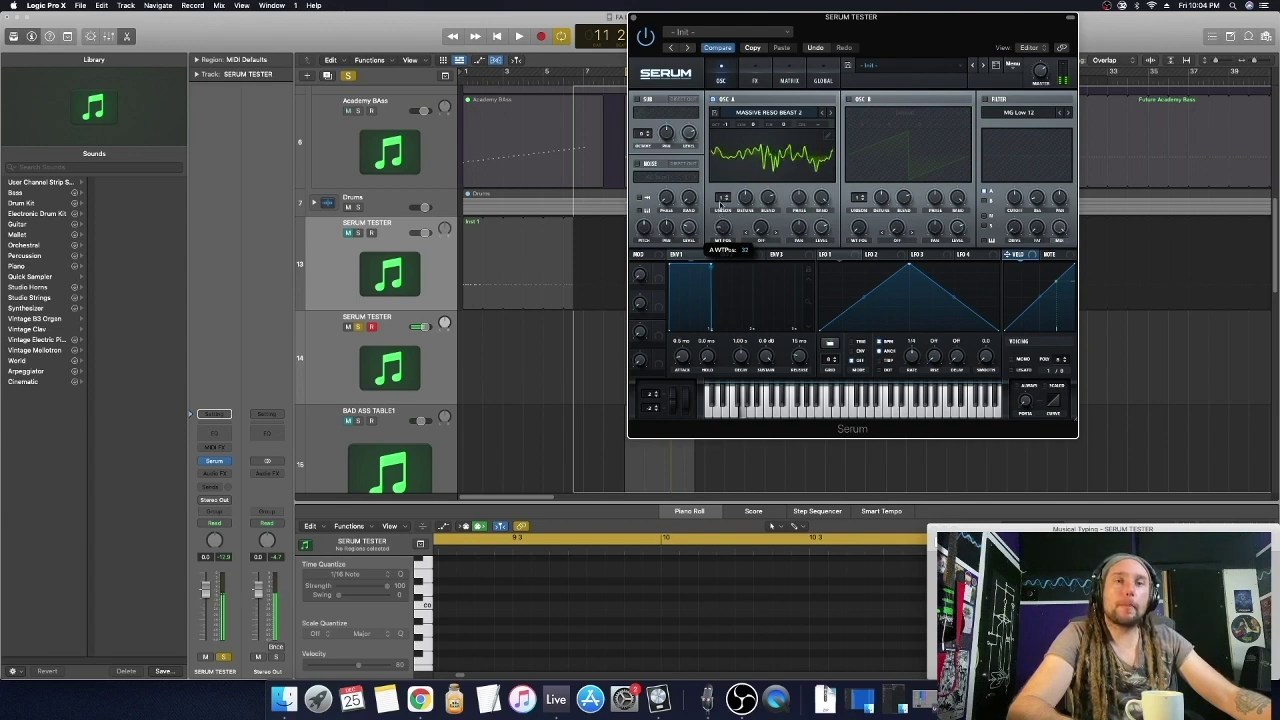
pyautogui.moveTo(721, 200)
pyautogui.mouseDown()
pyautogui.moveTo(721, 145)
pyautogui.moveTo(744, 171)
pyautogui.moveTo(738, 210)
pyautogui.moveTo(740, 190)
pyautogui.mouseUp()
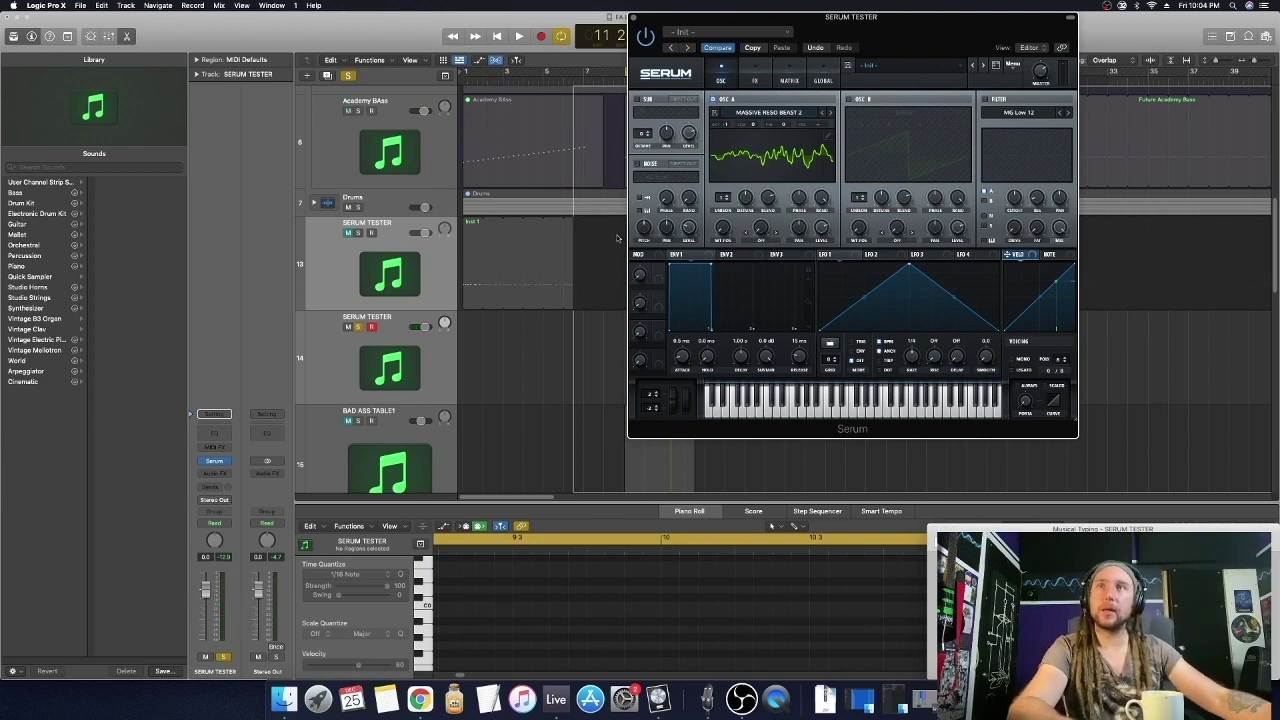
pyautogui.moveTo(832, 33); pyautogui.dragTo(636, 100)
pyautogui.moveTo(546, 296); pyautogui.dragTo(546, 300)
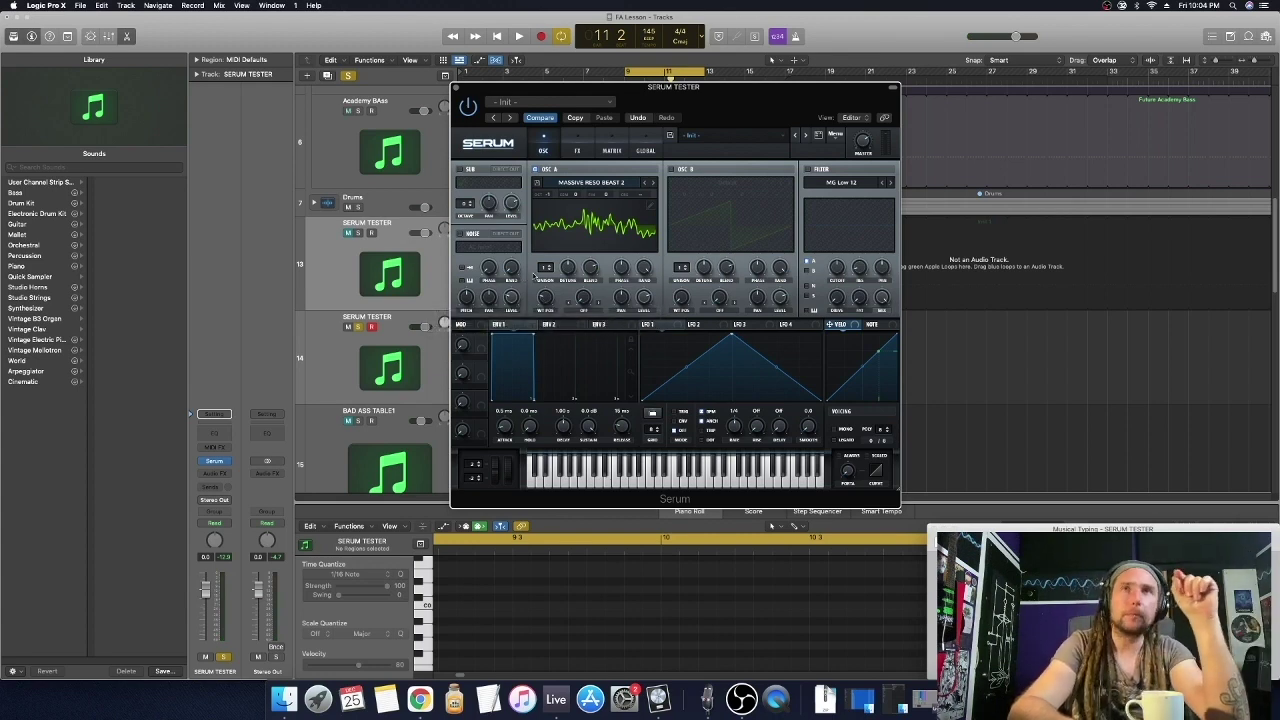
# Open oscillator A's wavetable editor and select frame 37
pyautogui.click(649, 206)
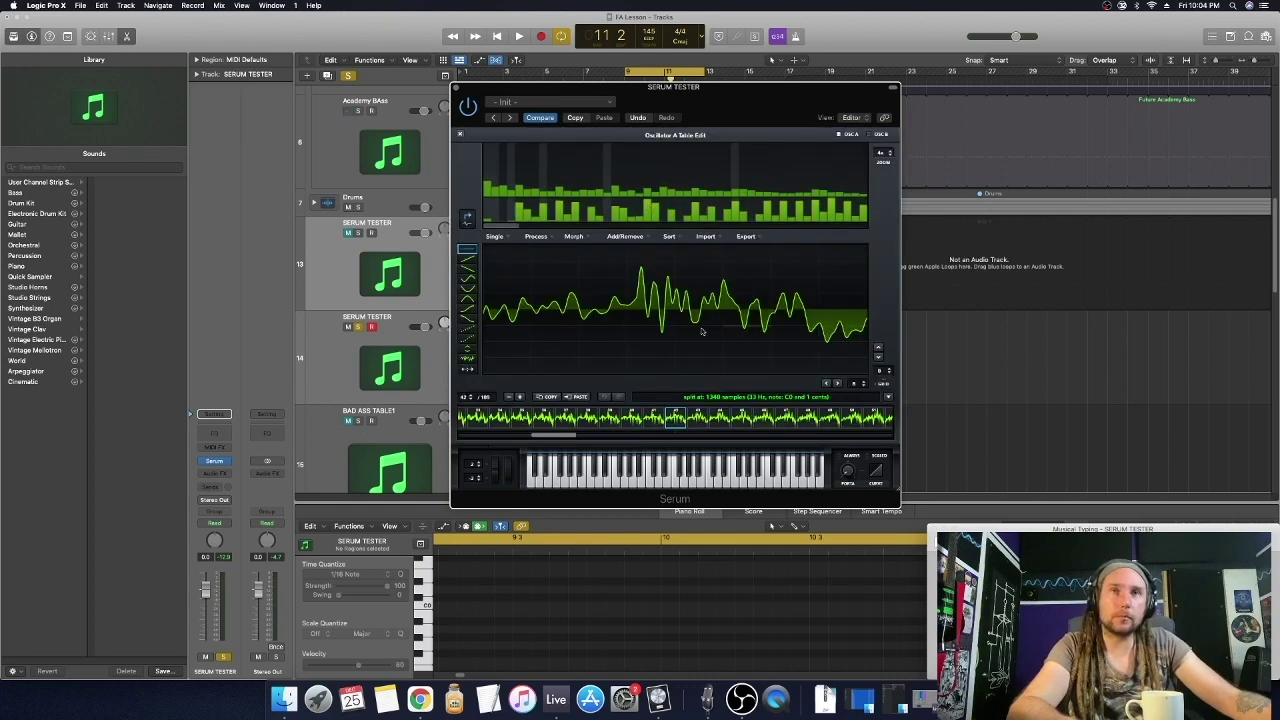
pyautogui.click(590, 420)
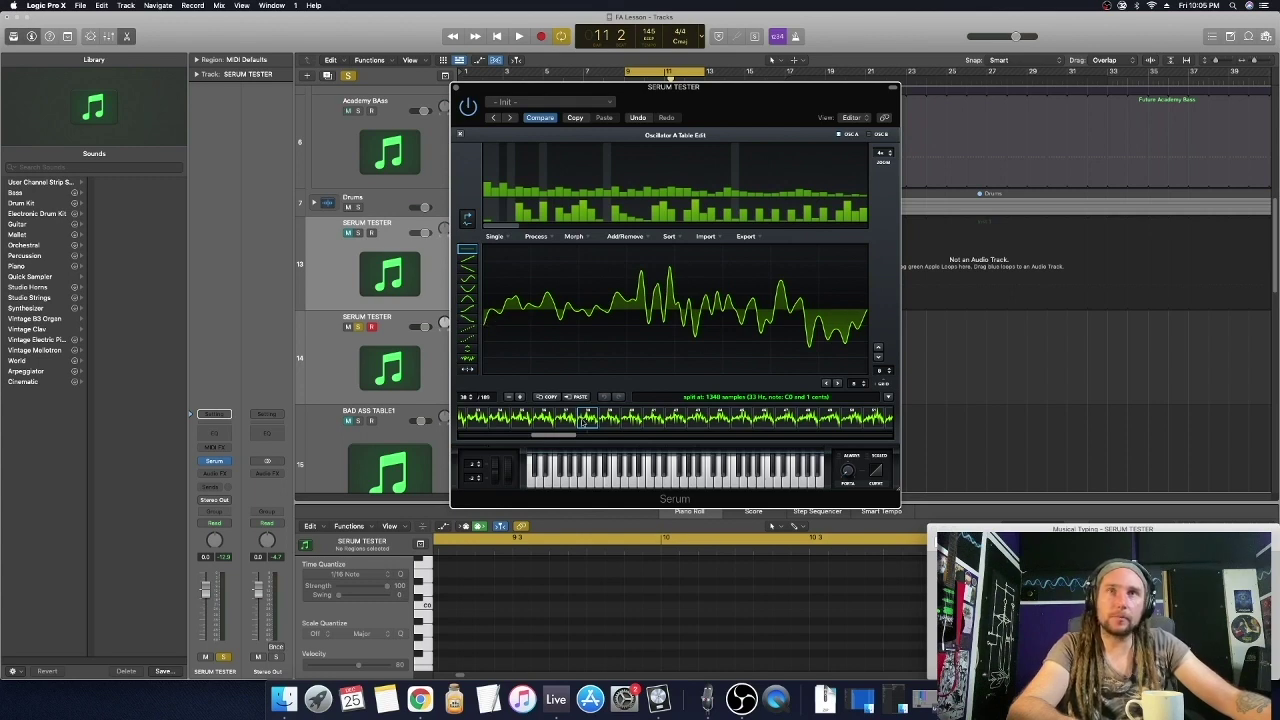
pyautogui.press('Left')
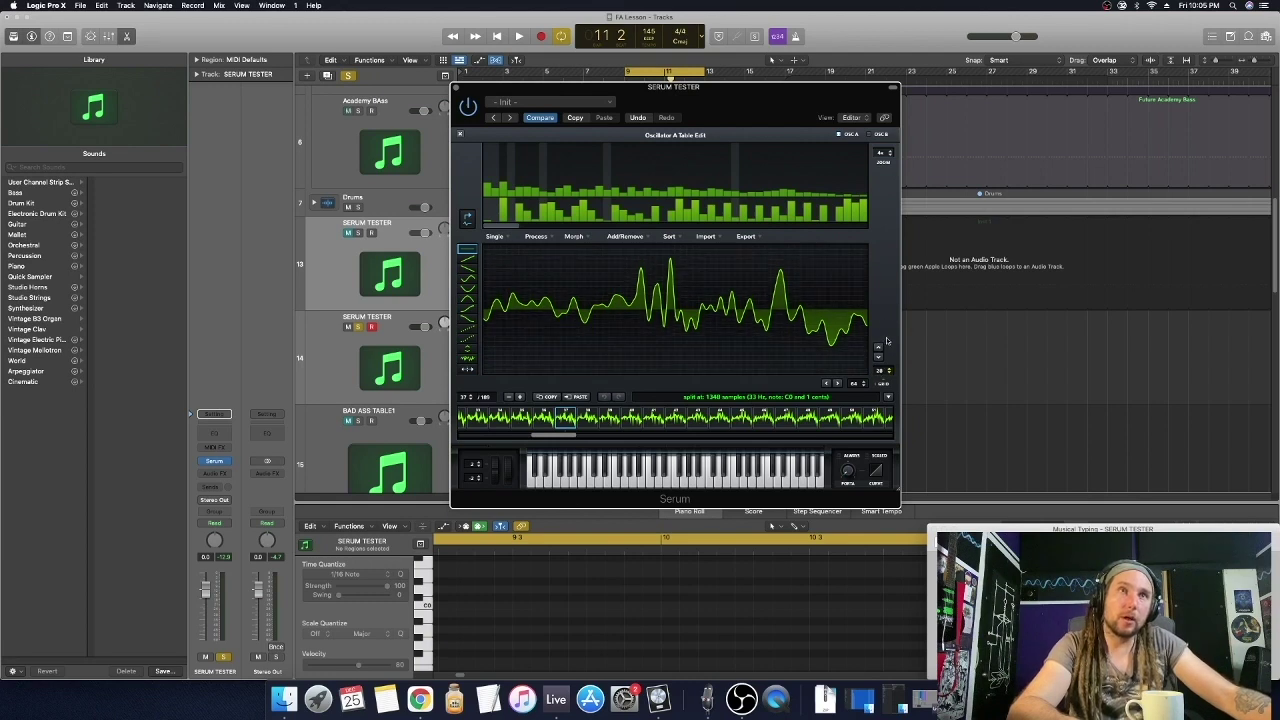
# Set the grid size to 23 and apply Fade Edges to the wavetable
pyautogui.click(879, 355)
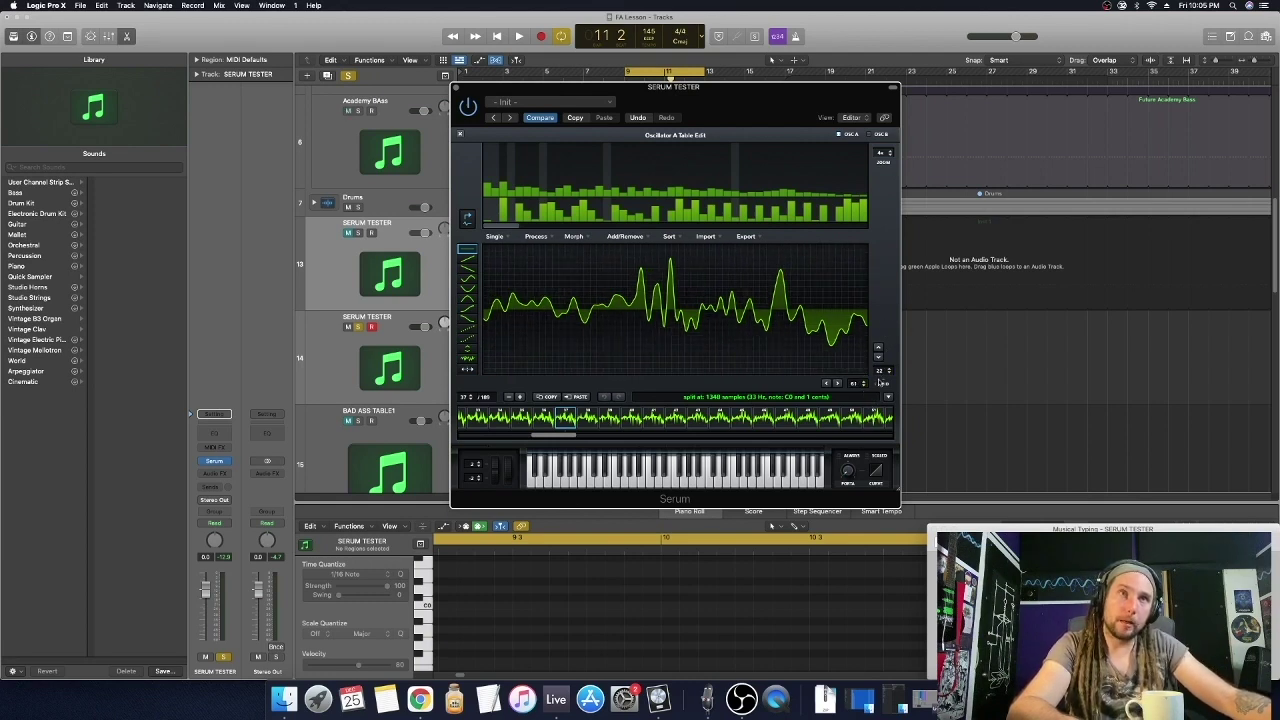
pyautogui.moveTo(869, 383); pyautogui.dragTo(873, 358)
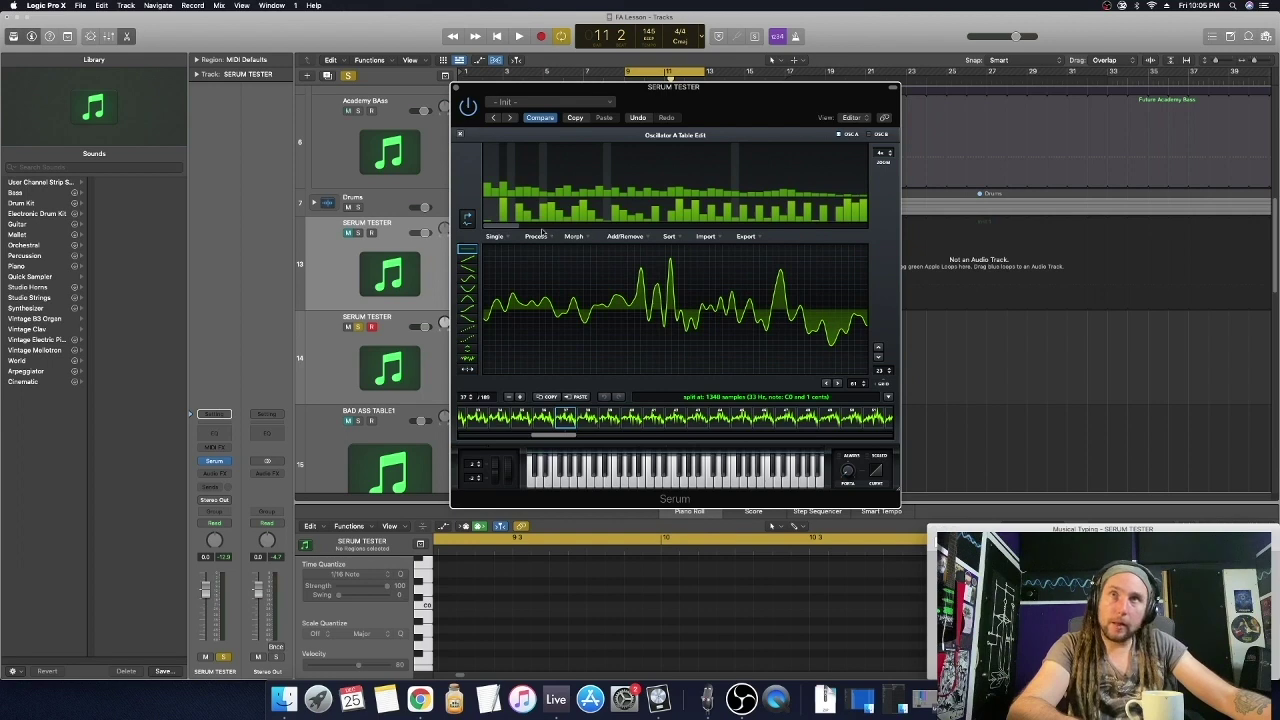
pyautogui.click(536, 237)
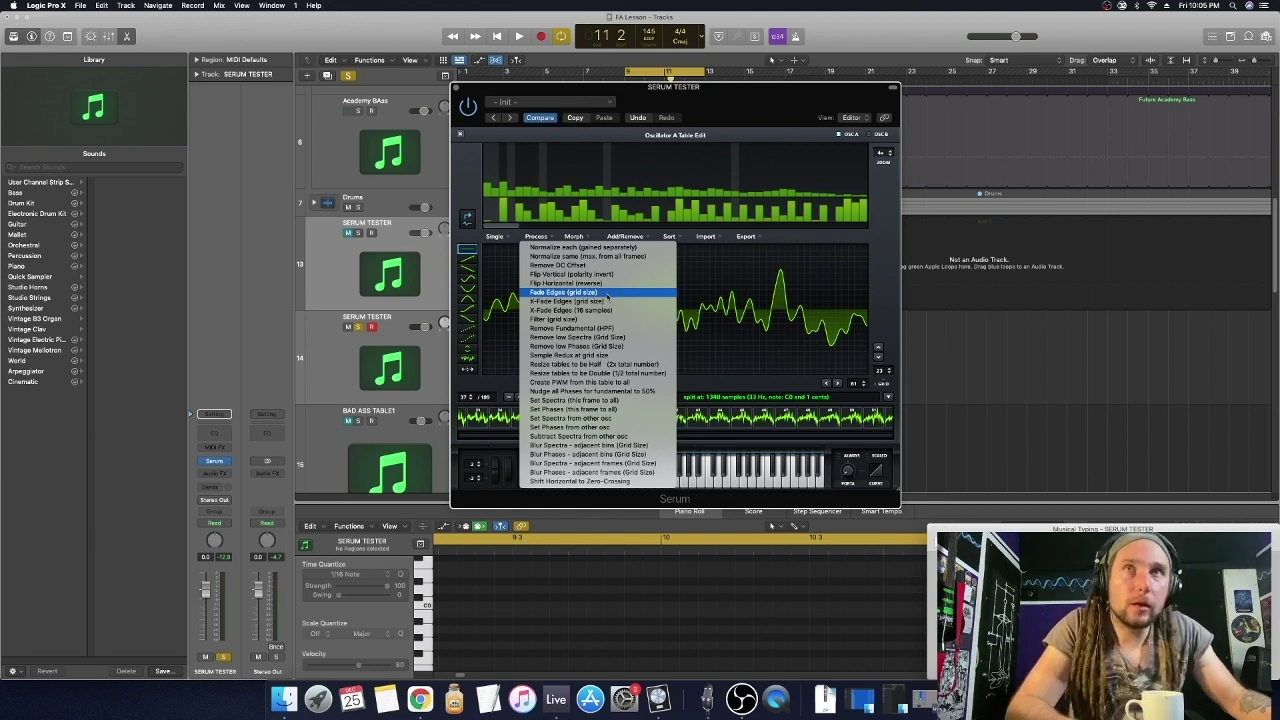
pyautogui.click(606, 294)
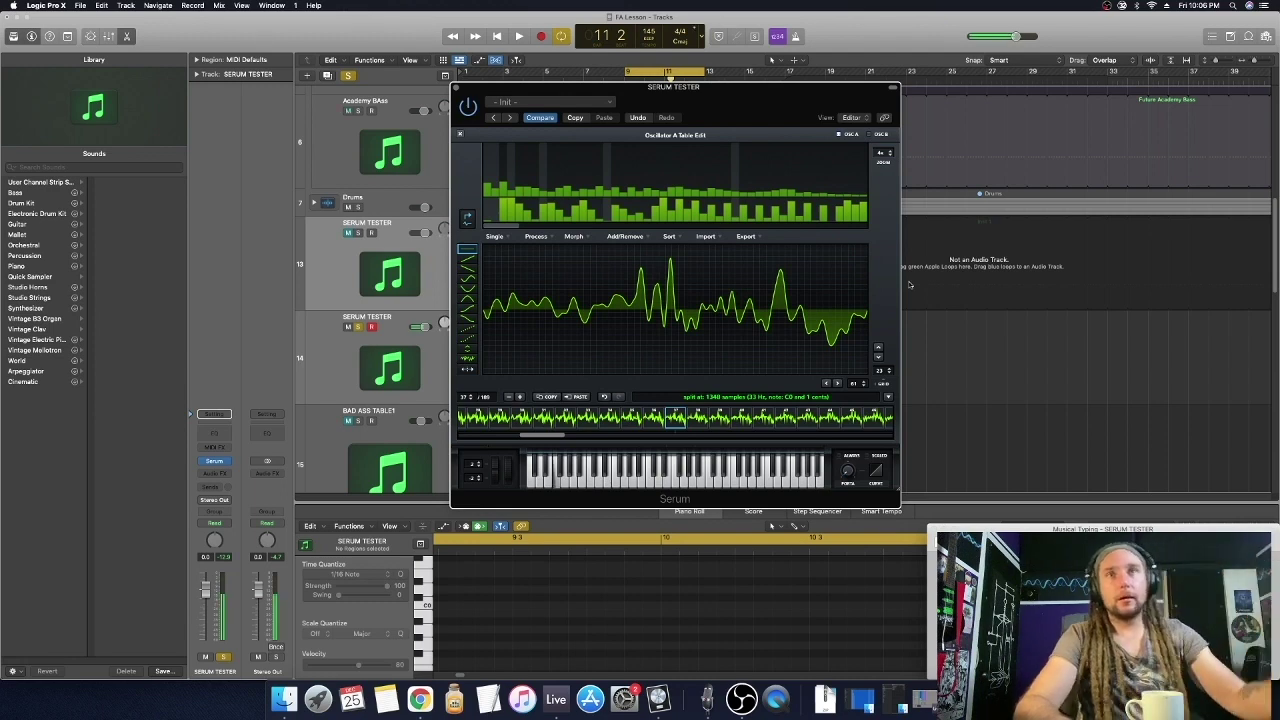
# Audition the faded wavetable, playing notes on frames 13, 21 and later frames
pyautogui.press('f')
pyautogui.press('f')
pyautogui.press('f')
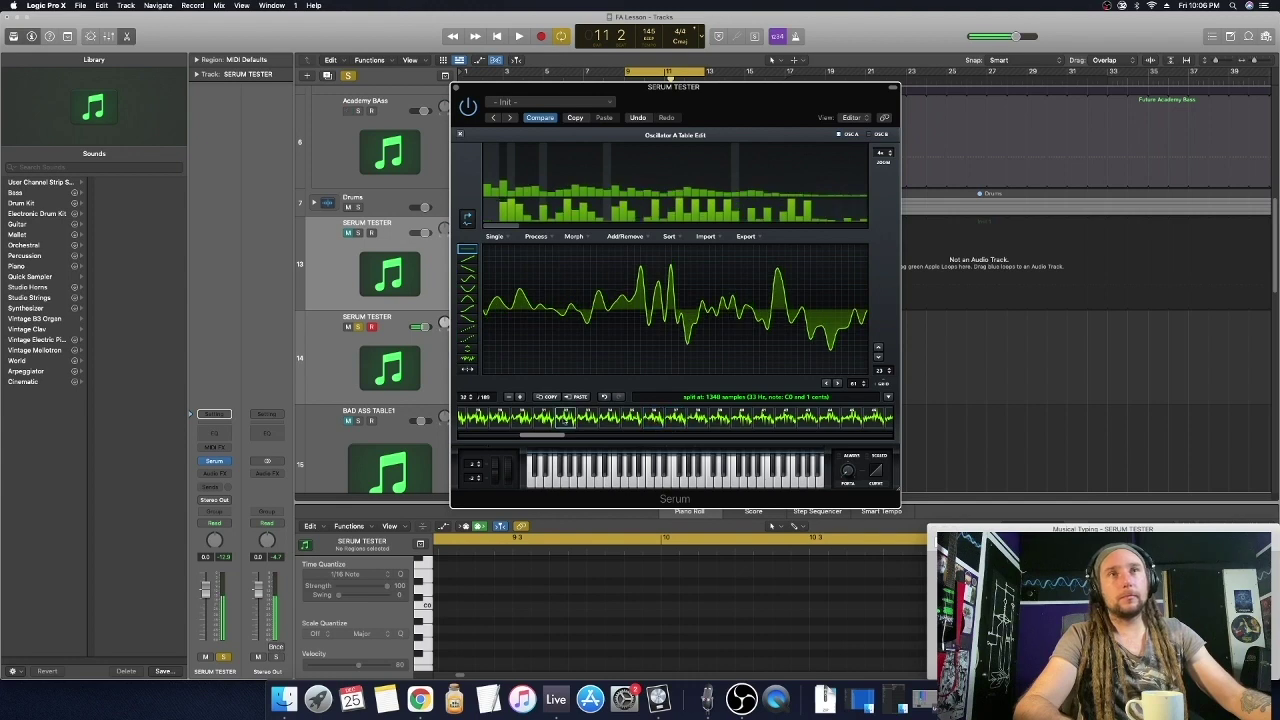
pyautogui.press('f')
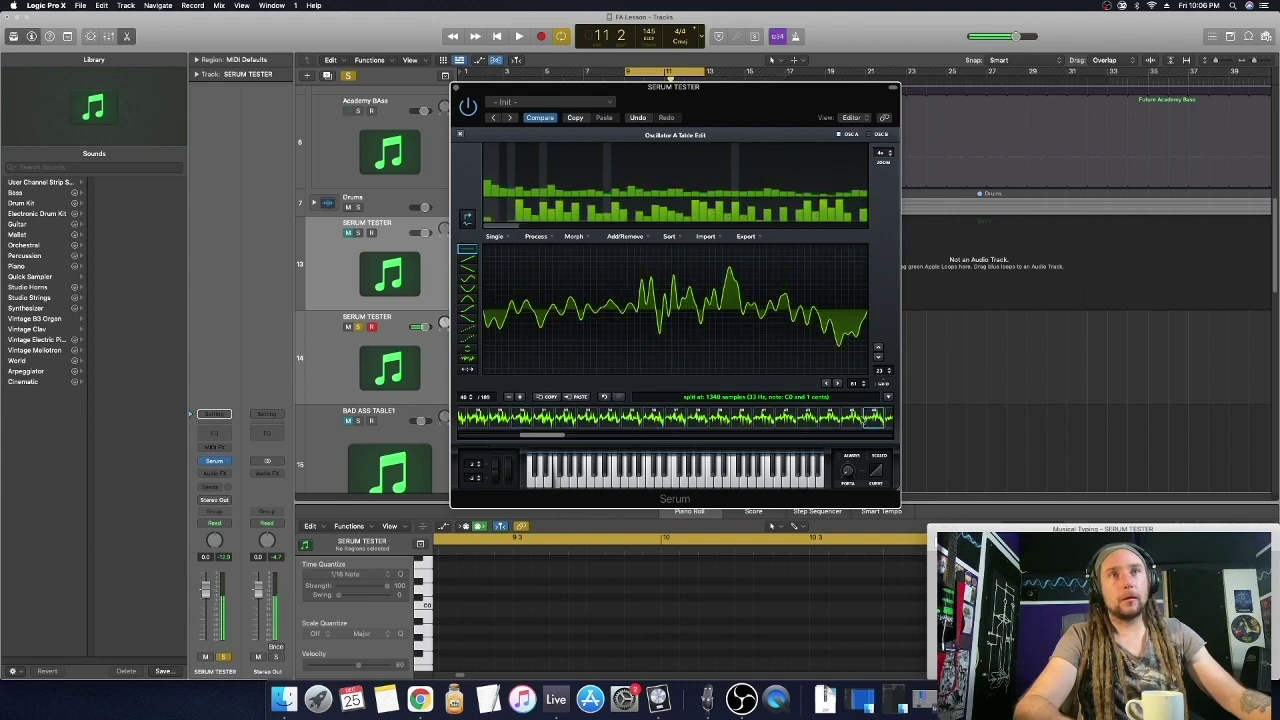
pyautogui.moveTo(540, 437); pyautogui.dragTo(492, 437)
pyautogui.click(610, 418)
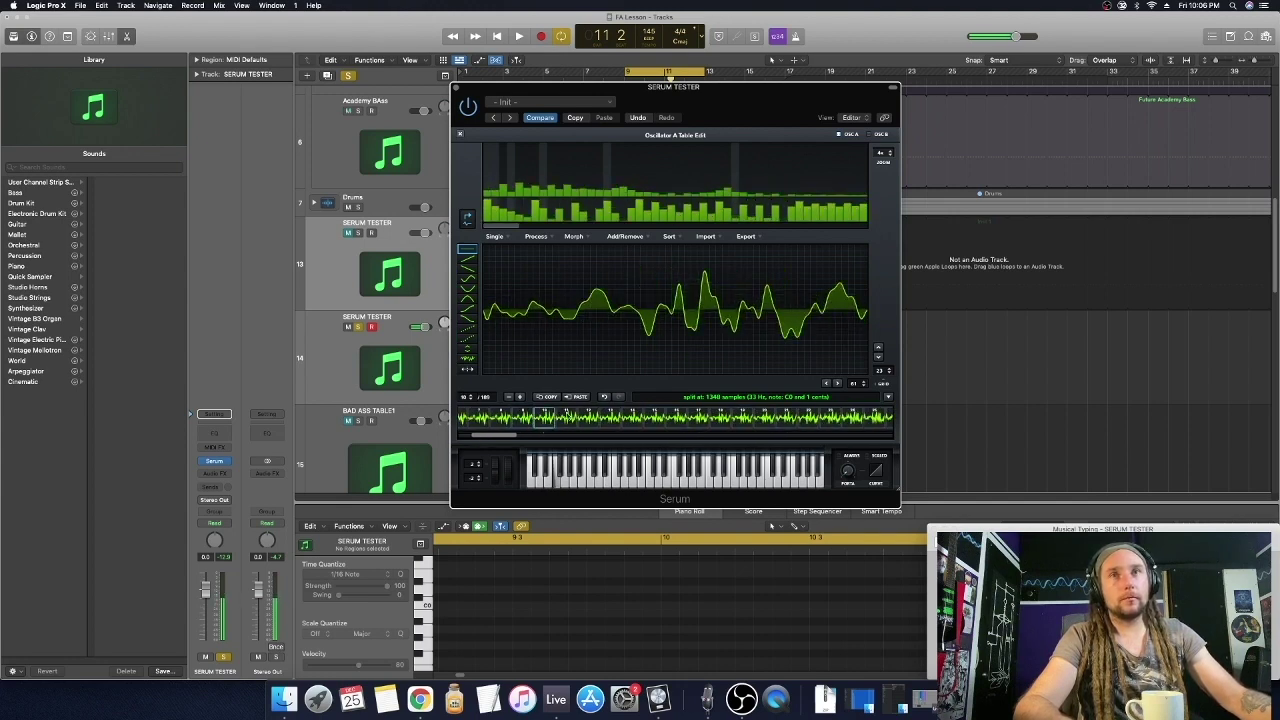
pyautogui.press('f')
pyautogui.press('f')
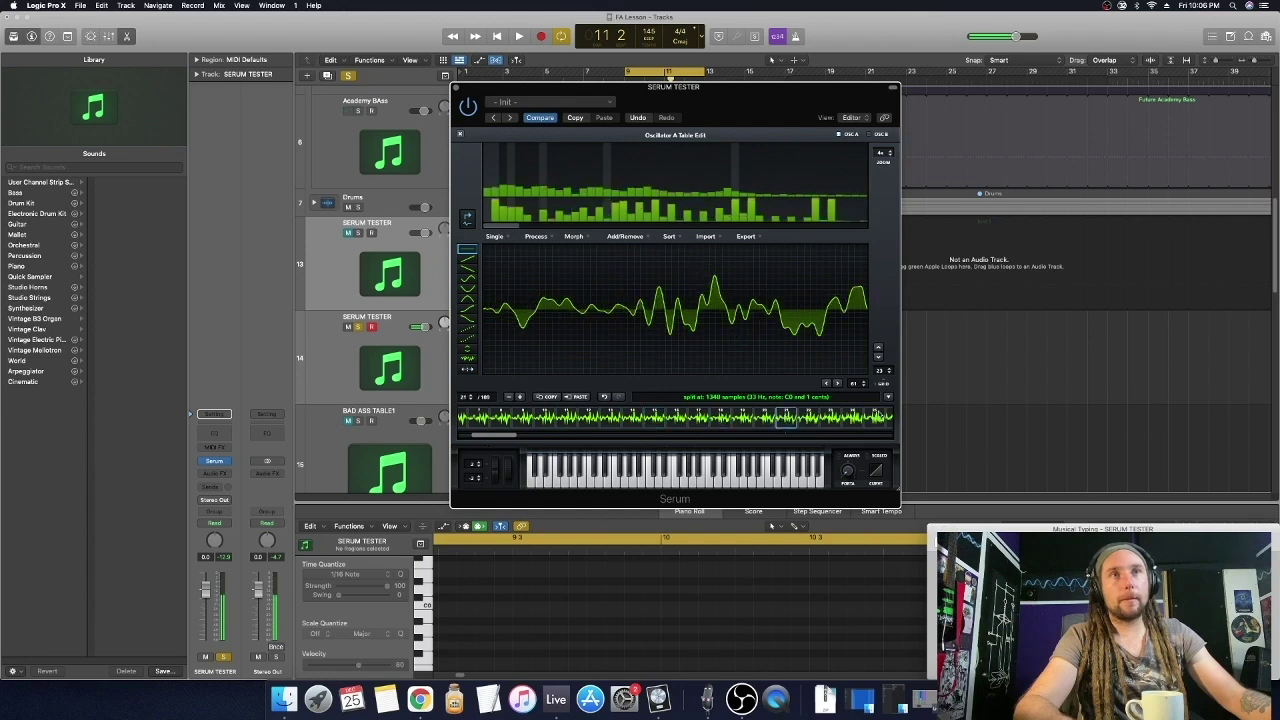
pyautogui.moveTo(516, 437); pyautogui.dragTo(503, 437)
pyautogui.click(621, 418)
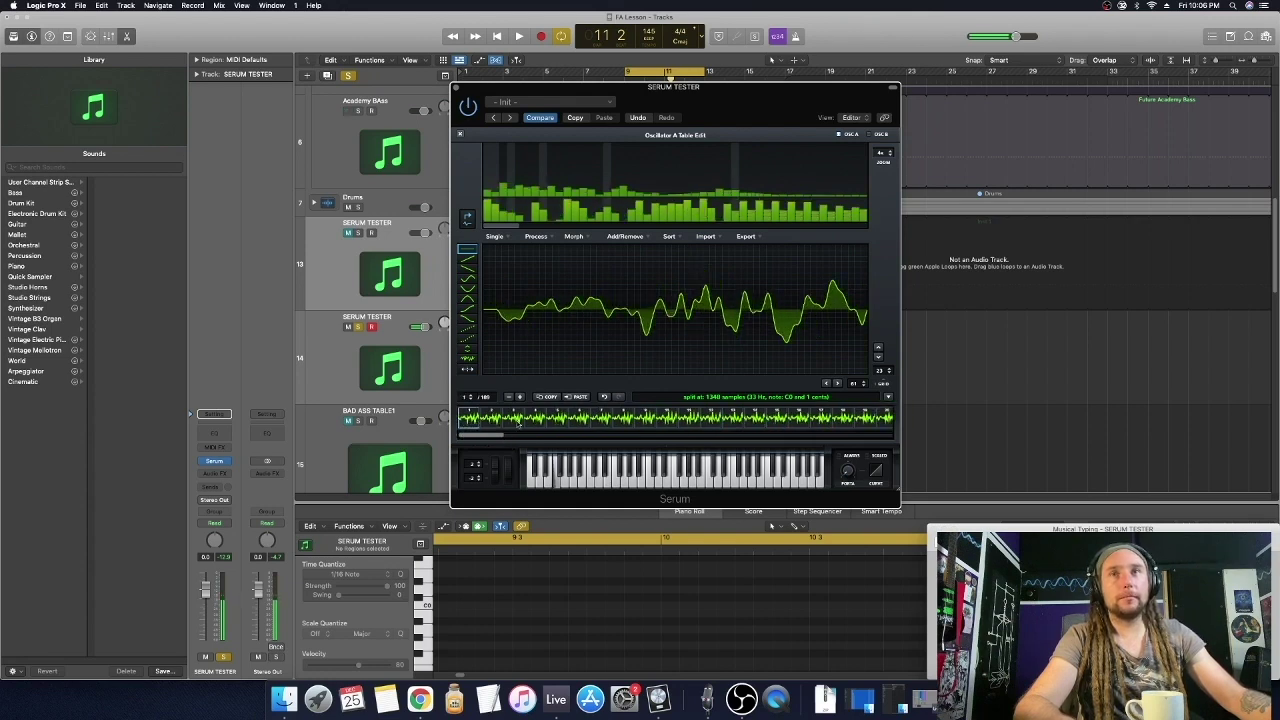
pyautogui.press('f')
pyautogui.press('f')
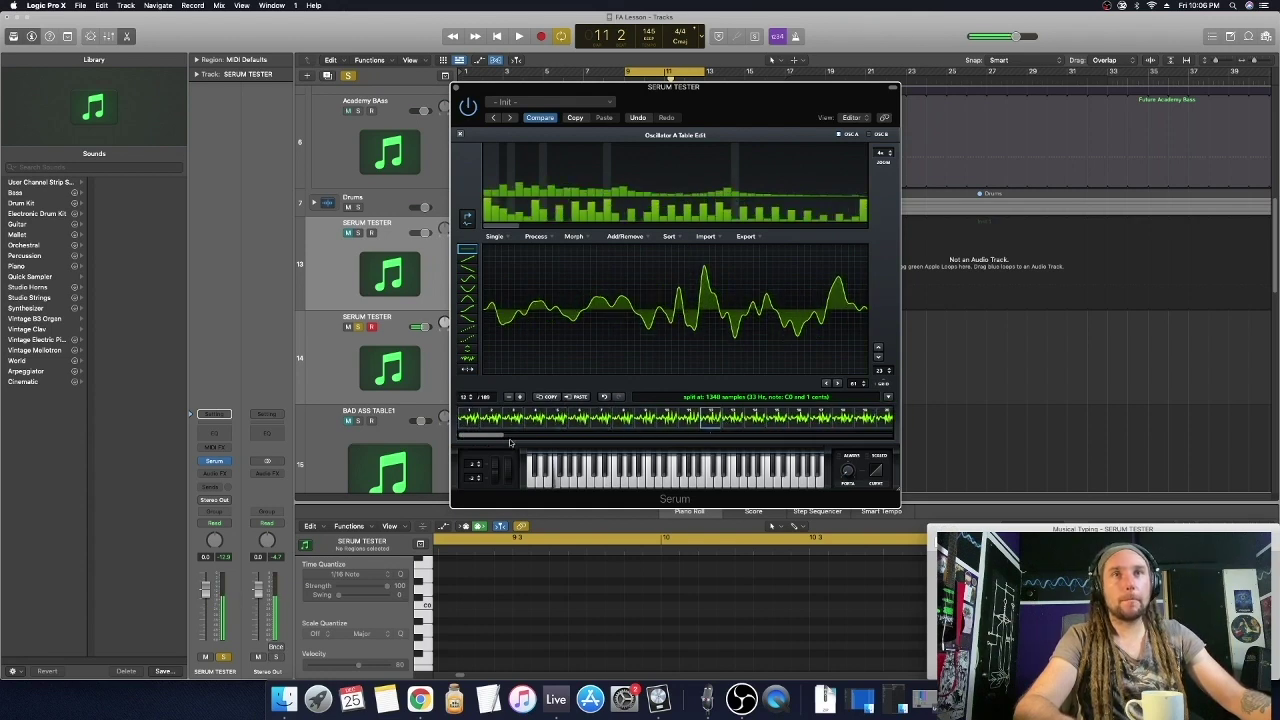
# Inspect the last frames of the strip, then close the wavetable editor
pyautogui.moveTo(494, 436); pyautogui.dragTo(880, 436)
pyautogui.click(866, 420)
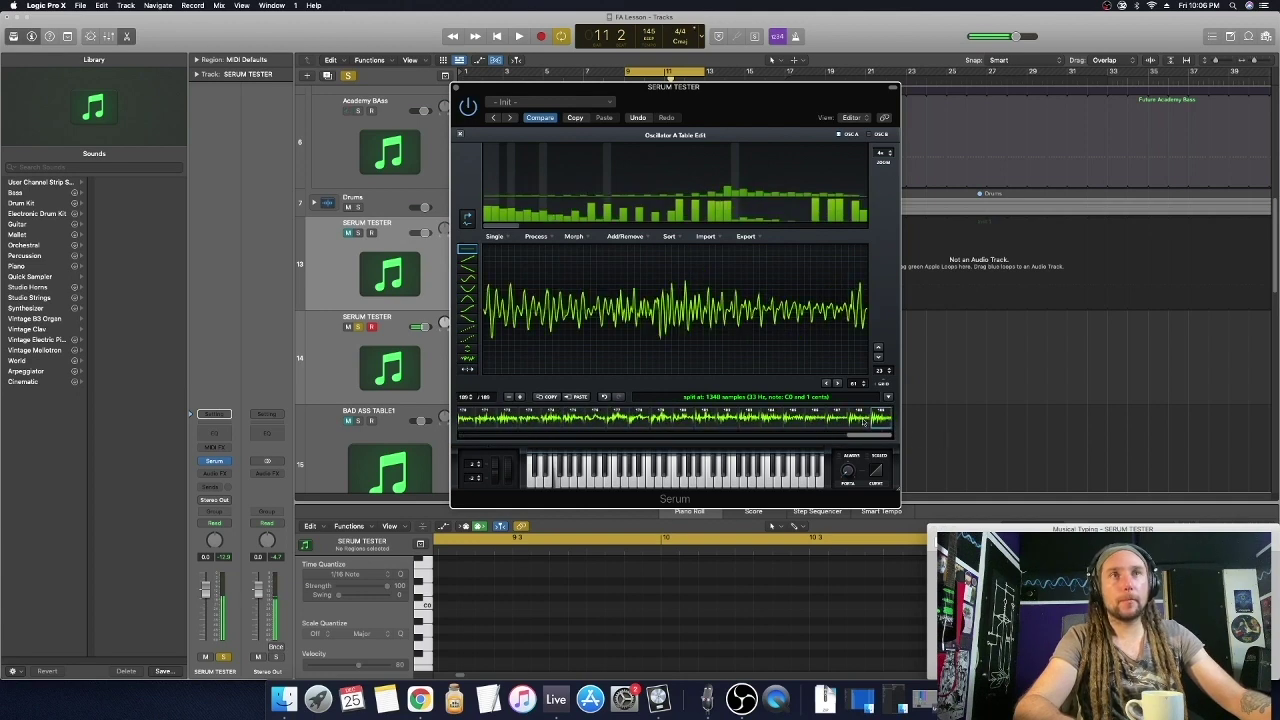
pyautogui.click(779, 423)
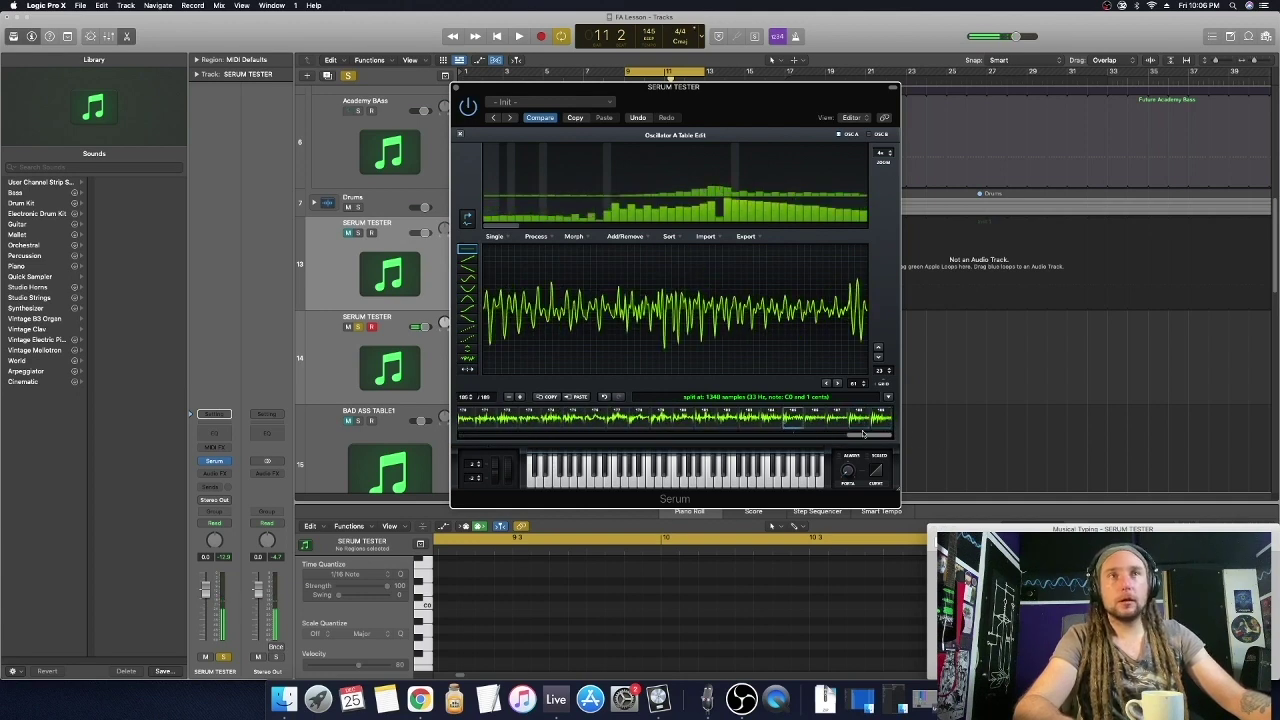
pyautogui.moveTo(864, 434); pyautogui.dragTo(470, 436)
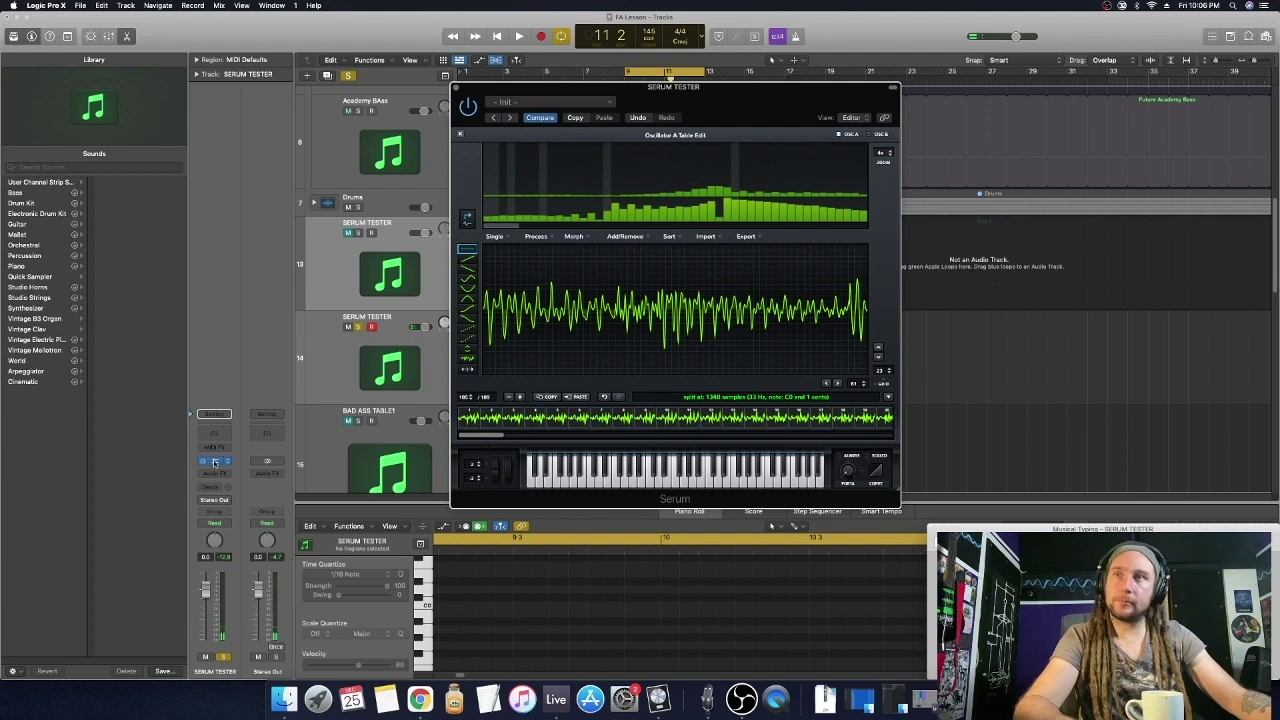
pyautogui.click(460, 134)
# Modulate wavetable position with ENV1 and insert an Arpeggiator in the MIDI FX slot
pyautogui.moveTo(498, 324); pyautogui.dragTo(545, 298)
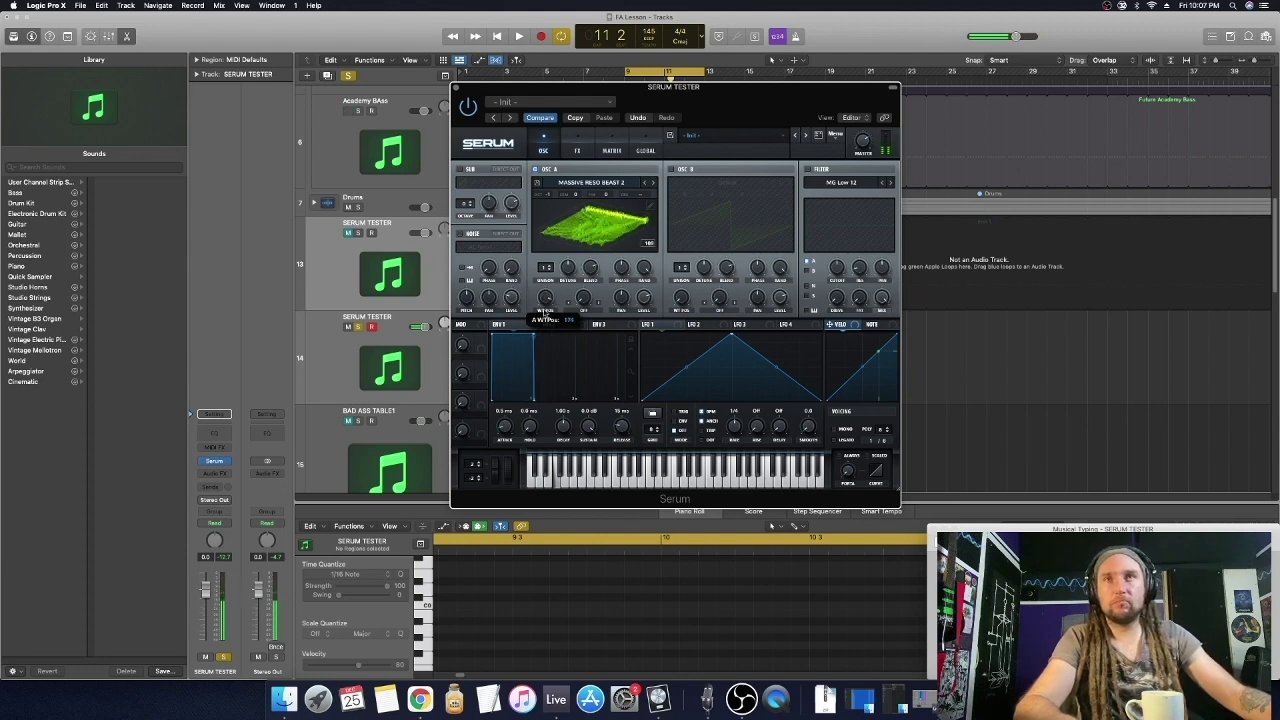
pyautogui.click(213, 447)
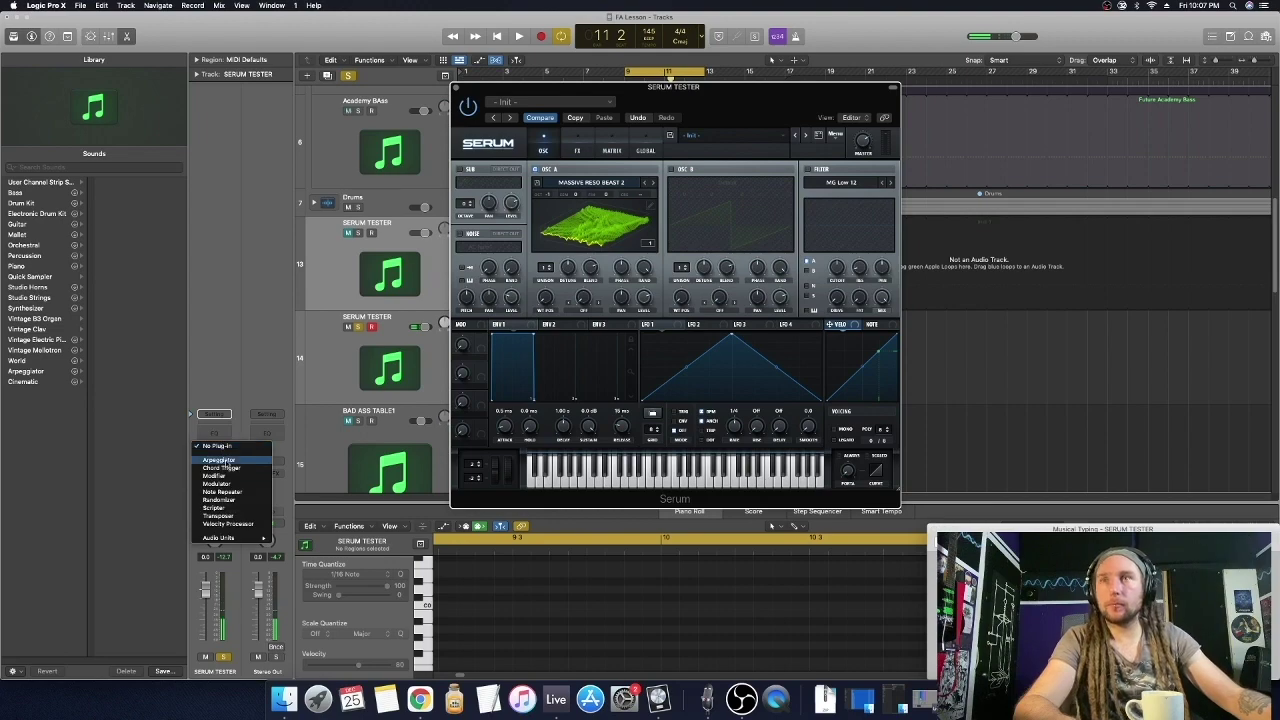
pyautogui.click(219, 460)
pyautogui.moveTo(719, 97); pyautogui.dragTo(1029, 77)
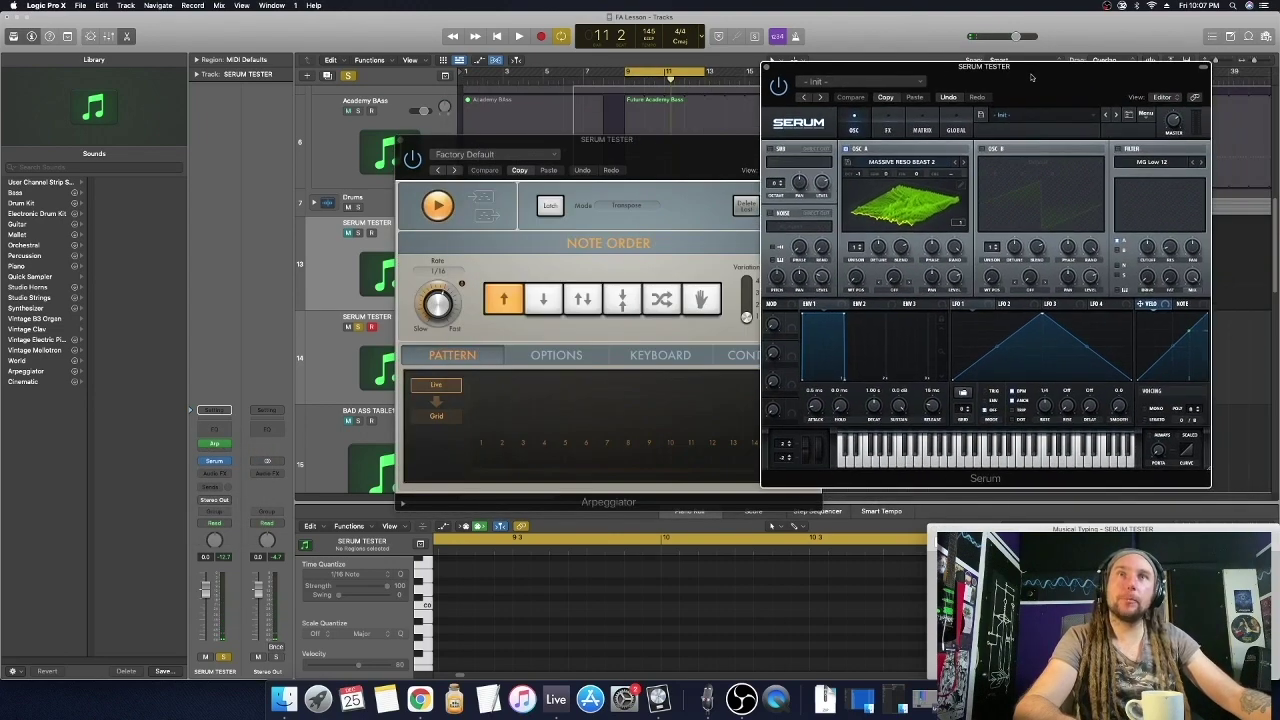
pyautogui.click(600, 139)
pyautogui.moveTo(600, 139); pyautogui.dragTo(455, 99)
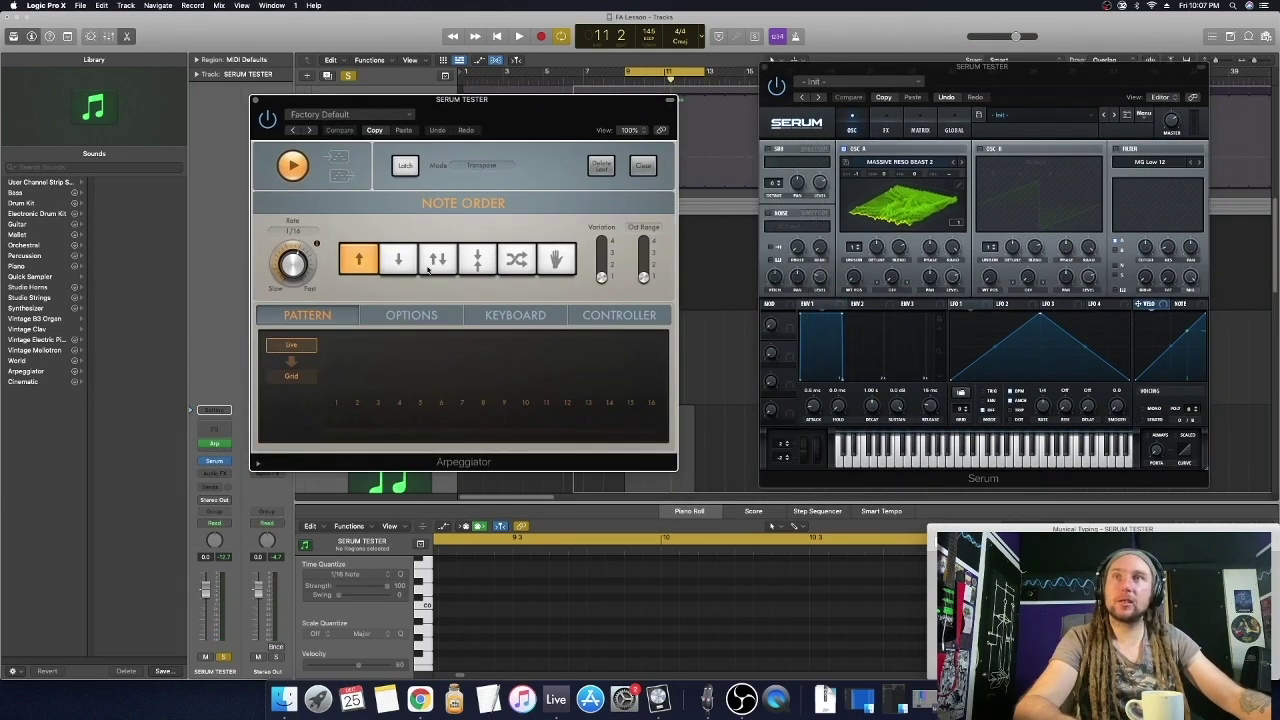
pyautogui.click(411, 315)
# Assign aftertouch to modulate a Serum knob
pyautogui.rightClick(856, 277)
pyautogui.moveTo(888, 341)
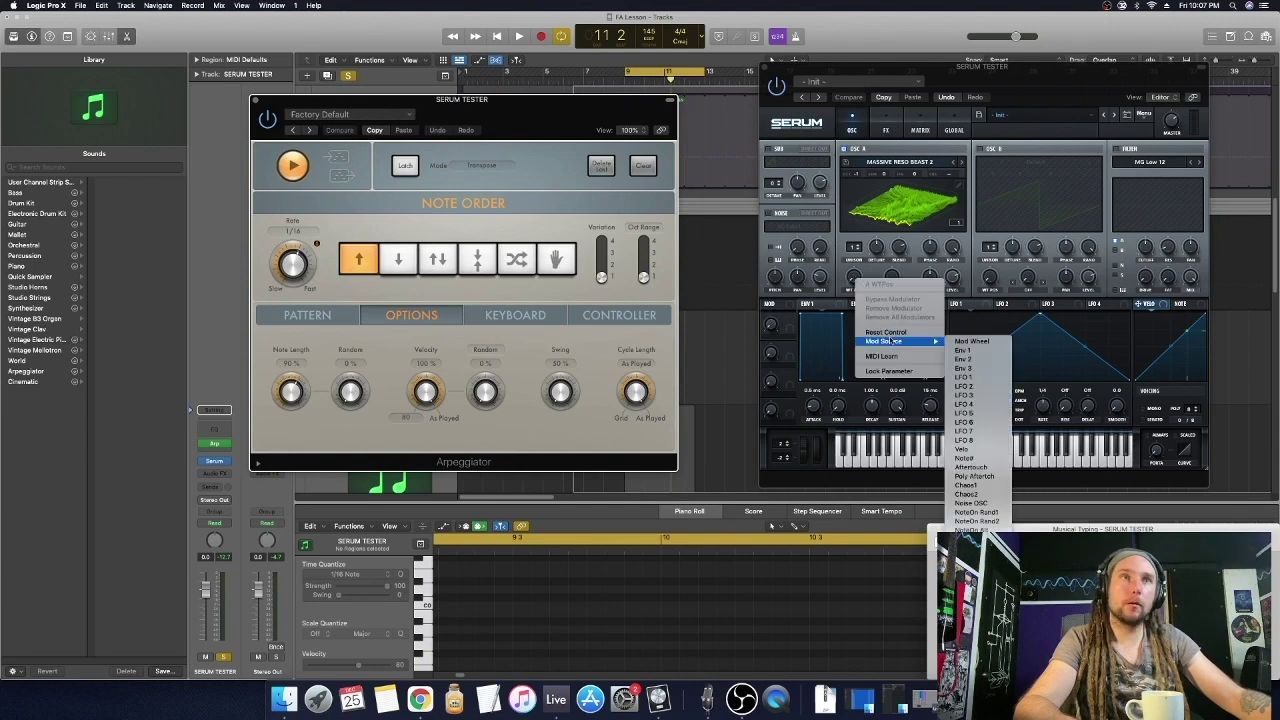
pyautogui.click(1005, 468)
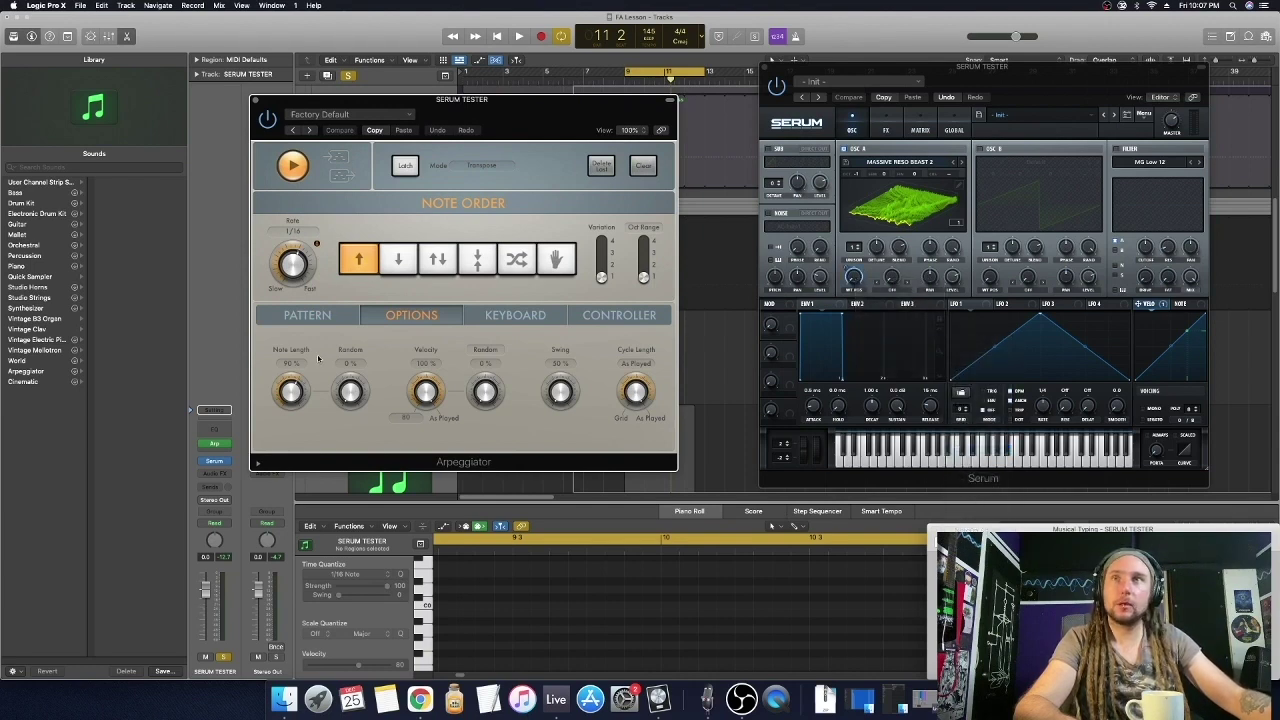
# Load the Complex Chord Groove 01 preset into the Arpeggiator
pyautogui.click(309, 318)
pyautogui.click(437, 322)
pyautogui.click(324, 320)
pyautogui.click(340, 114)
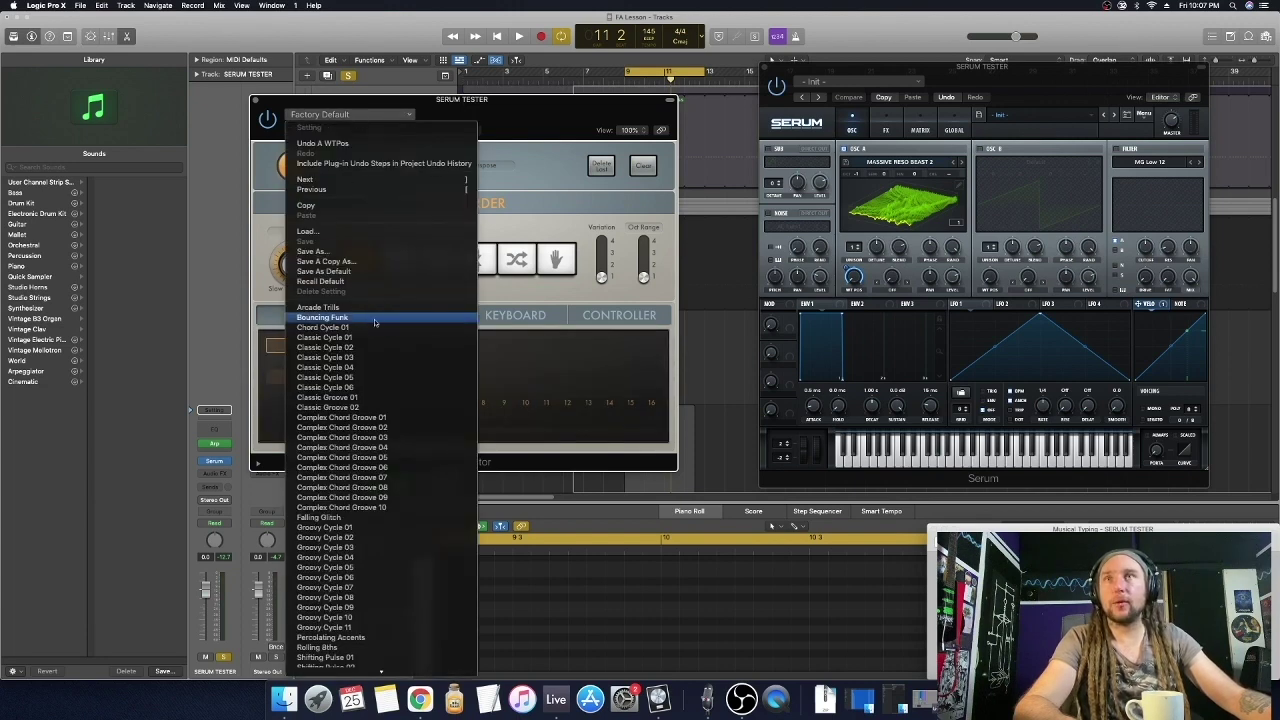
pyautogui.click(378, 417)
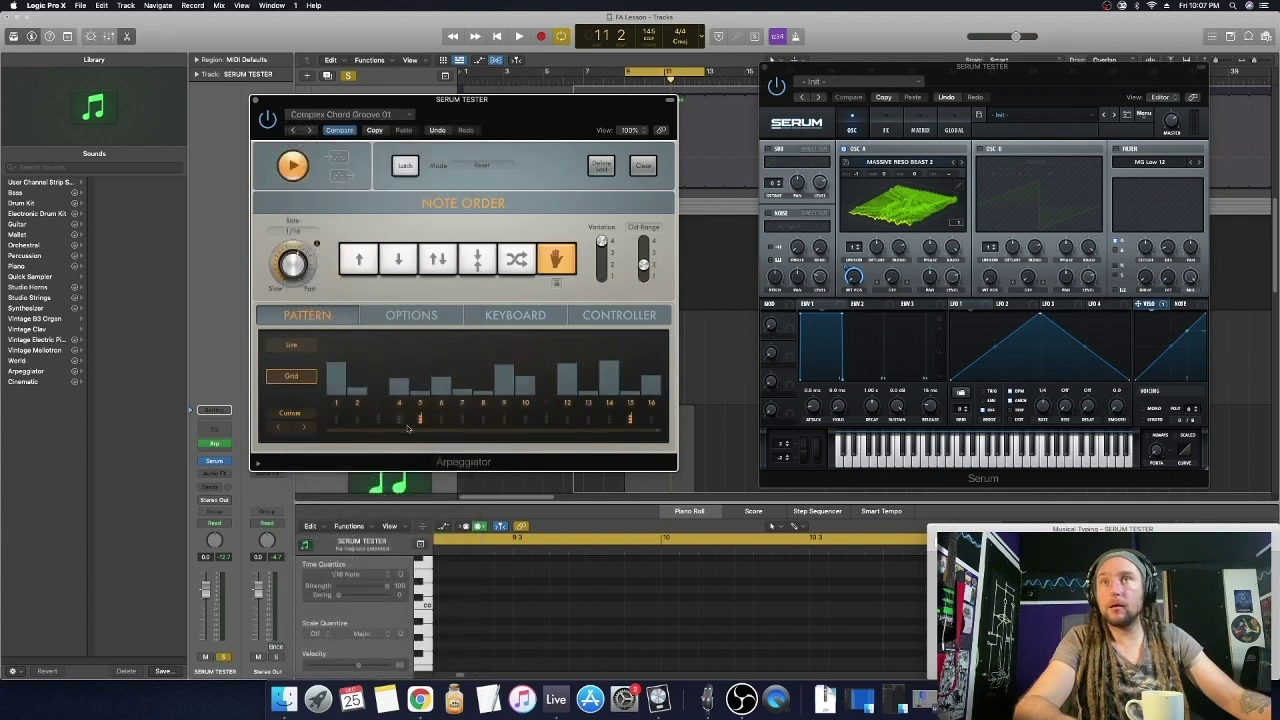
pyautogui.click(405, 318)
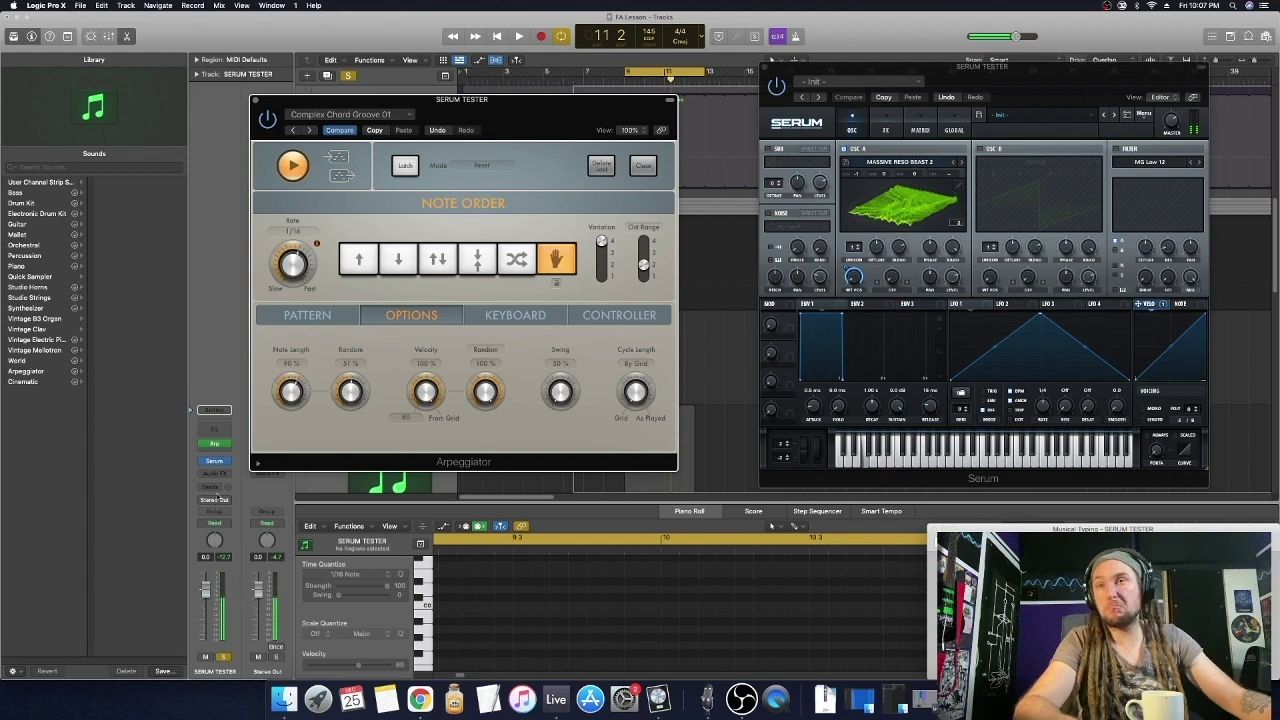
# Route the track's send to the delay aux bus at a level of -4.3
pyautogui.click(212, 487)
pyautogui.moveTo(208, 500)
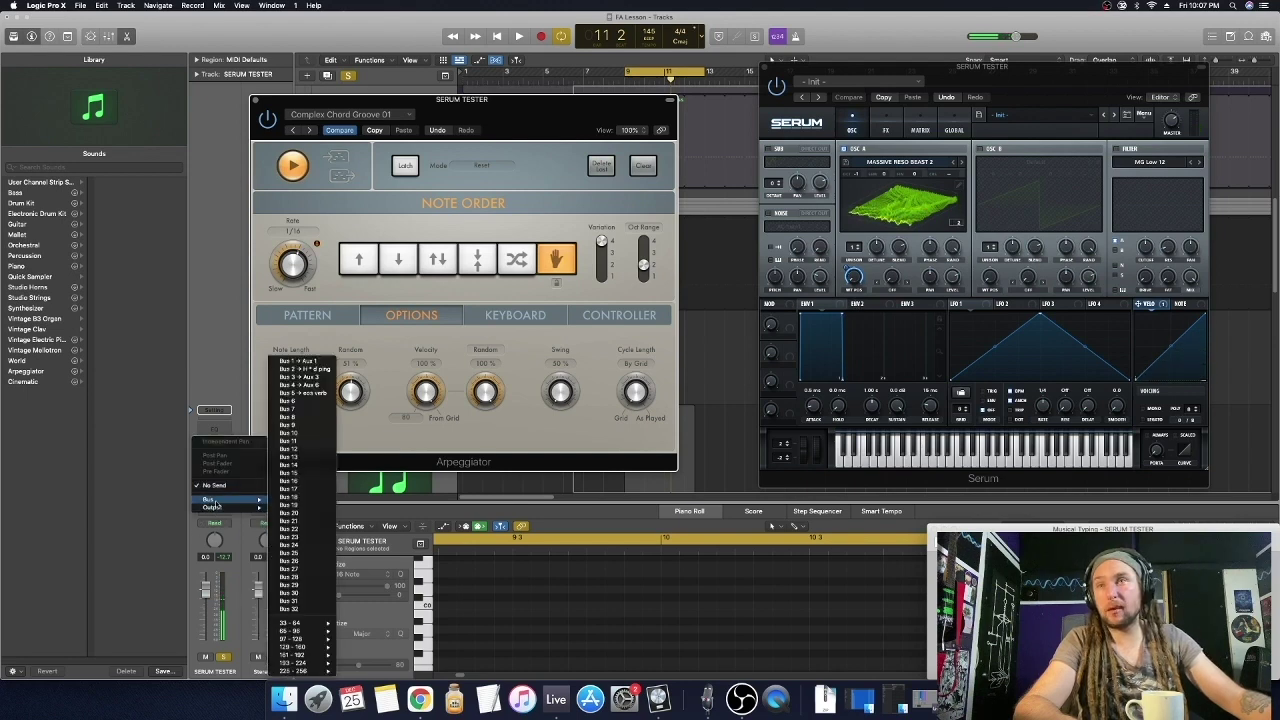
pyautogui.click(320, 376)
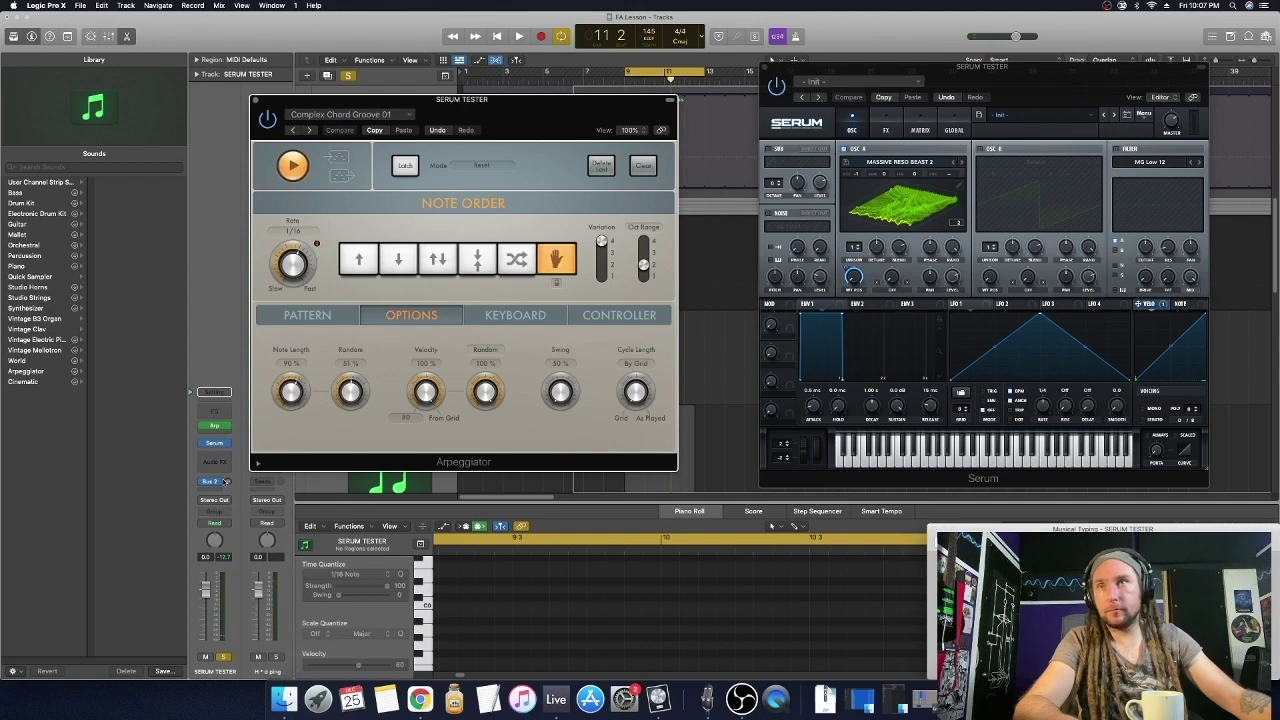
pyautogui.moveTo(226, 481); pyautogui.dragTo(248, 432)
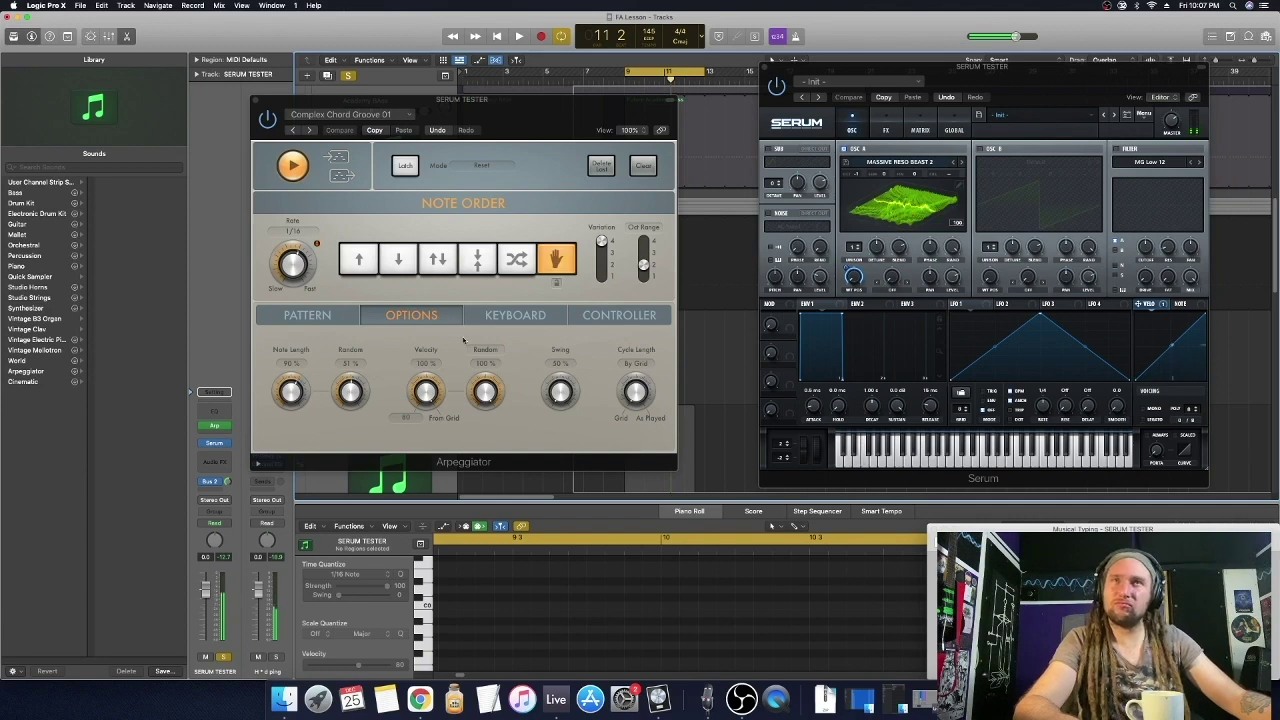
# Narrow the arpeggiator's octave range, set note length to 60%, and adjust ENV1 release
pyautogui.moveTo(643, 265); pyautogui.dragTo(645, 253)
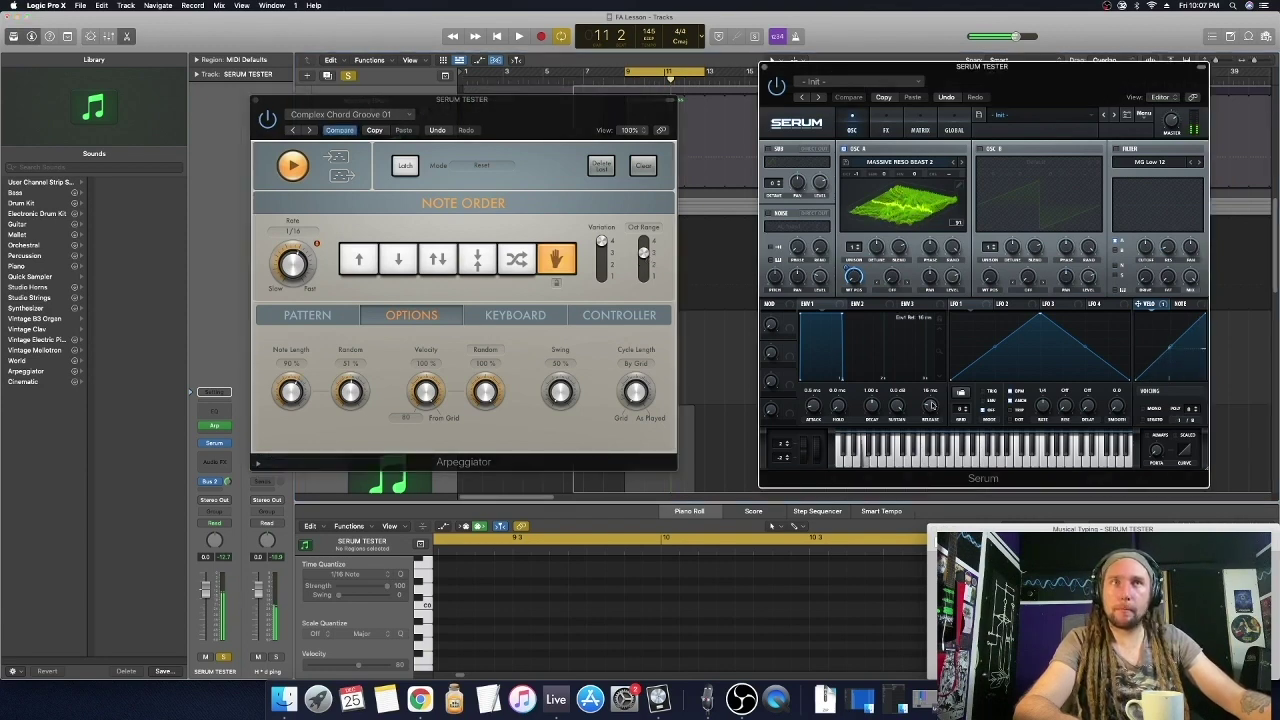
pyautogui.moveTo(931, 406); pyautogui.dragTo(937, 364)
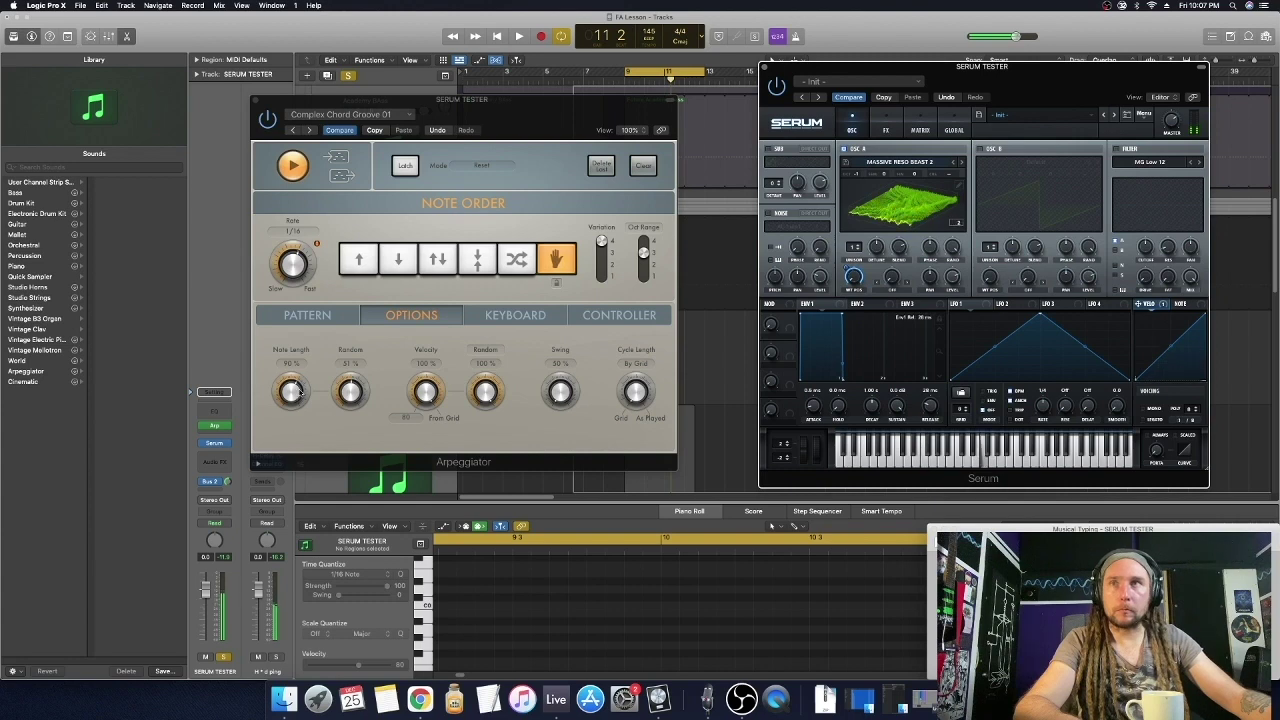
pyautogui.moveTo(293, 392); pyautogui.dragTo(290, 412)
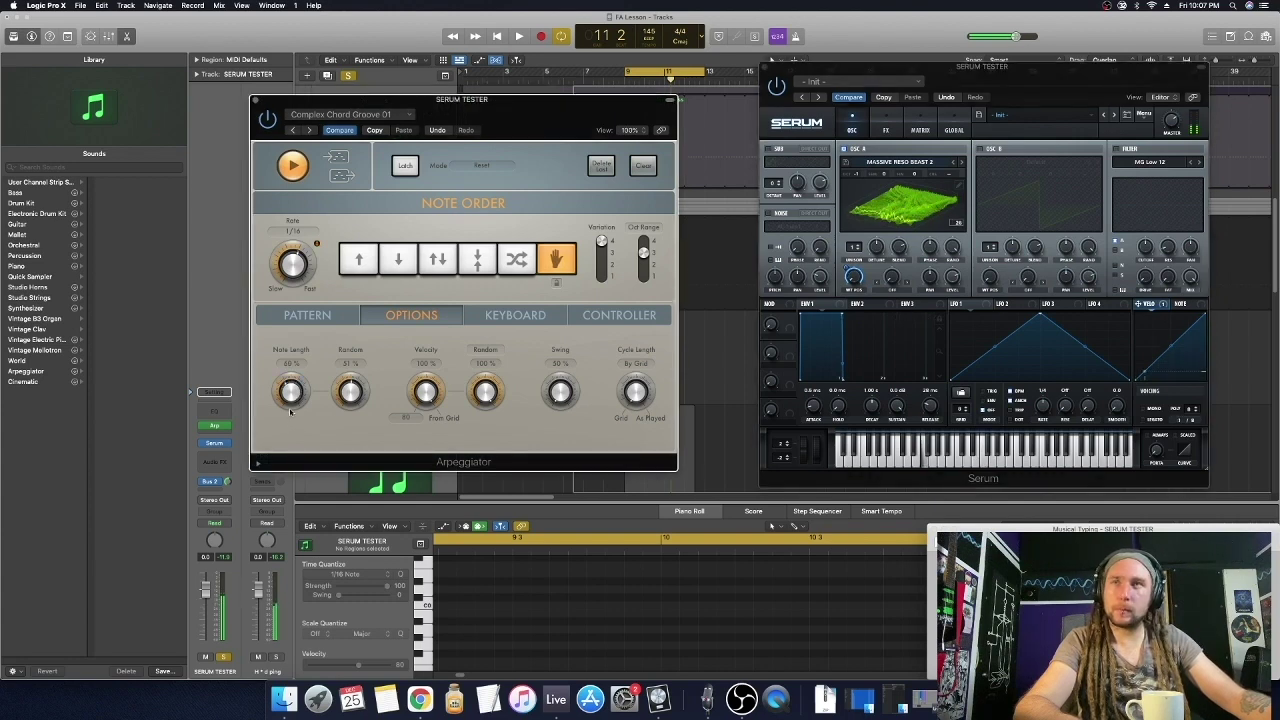
pyautogui.moveTo(930, 408)
pyautogui.mouseDown()
pyautogui.moveTo(940, 395)
pyautogui.moveTo(940, 420)
pyautogui.moveTo(938, 408)
pyautogui.mouseUp()
# Set oscillator A's warp mode to Sync (No Window) and raise its amount slightly
pyautogui.click(892, 288)
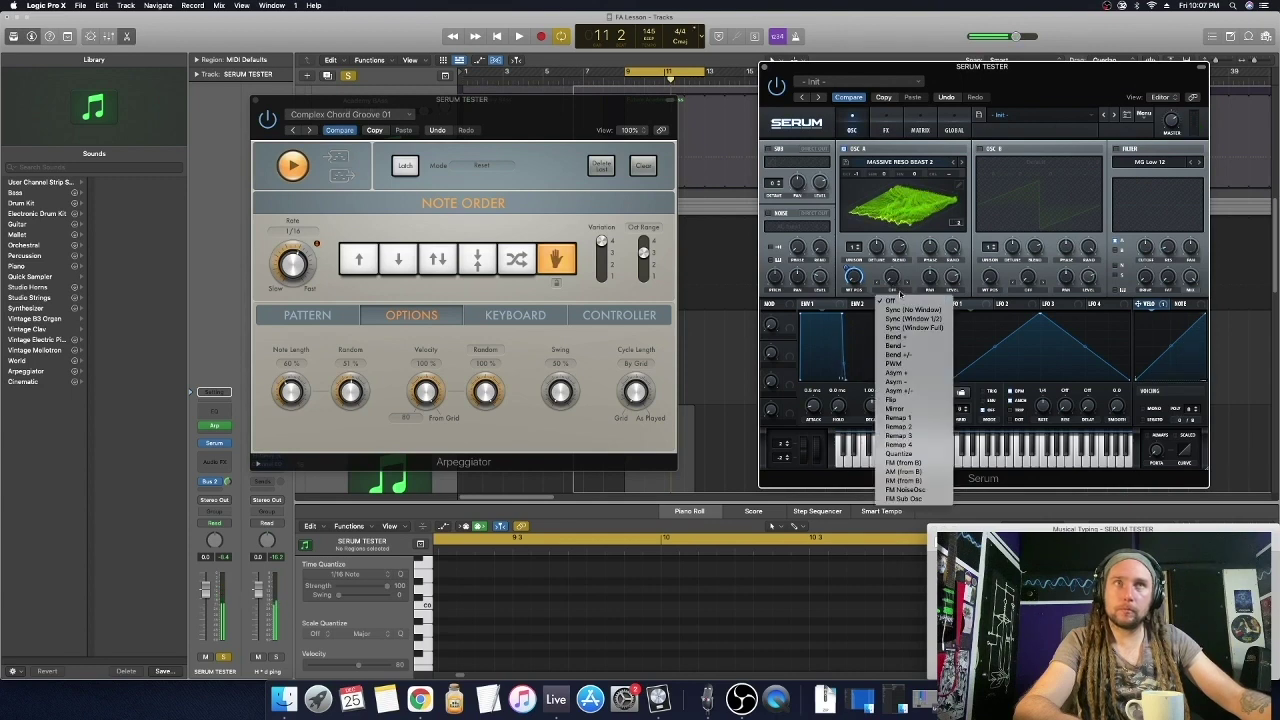
pyautogui.click(903, 309)
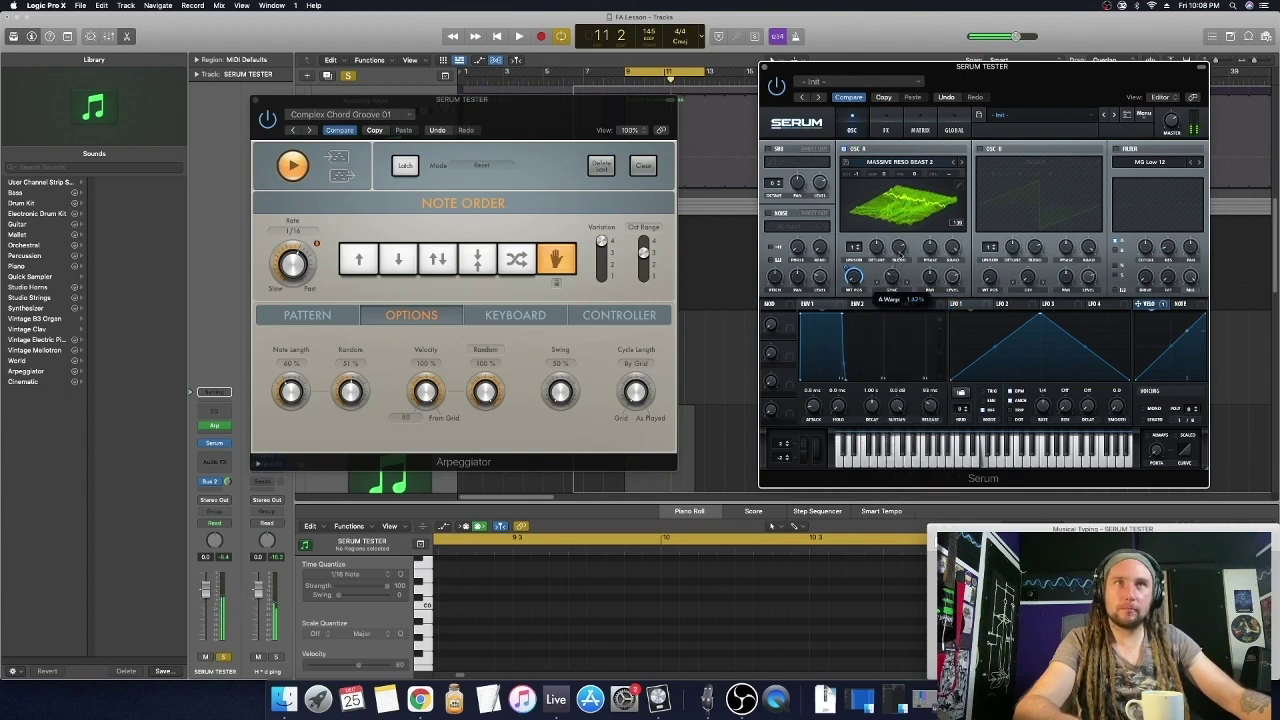
pyautogui.moveTo(900, 250)
pyautogui.mouseDown()
pyautogui.moveTo(898, 265)
pyautogui.moveTo(906, 216)
pyautogui.moveTo(886, 256)
pyautogui.mouseUp()
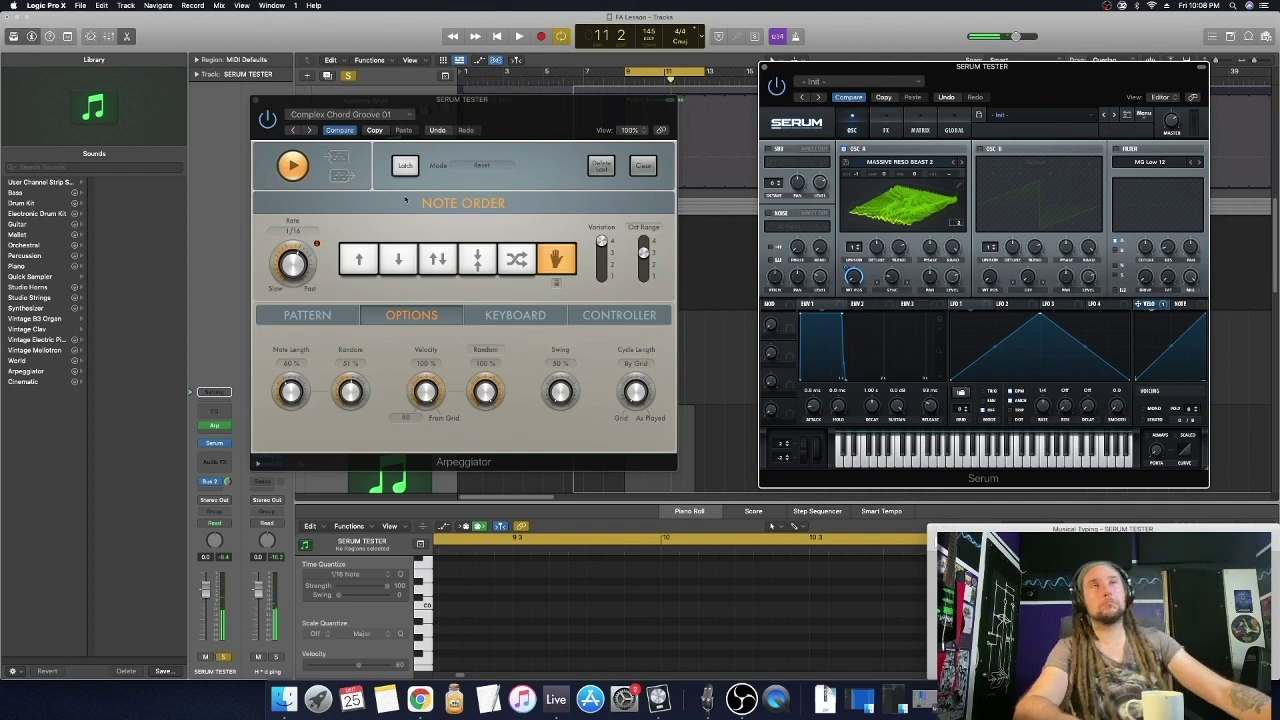
# Close the Arpeggiator, then try a 1.76 s ENV1 release and undo it
pyautogui.click(257, 102)
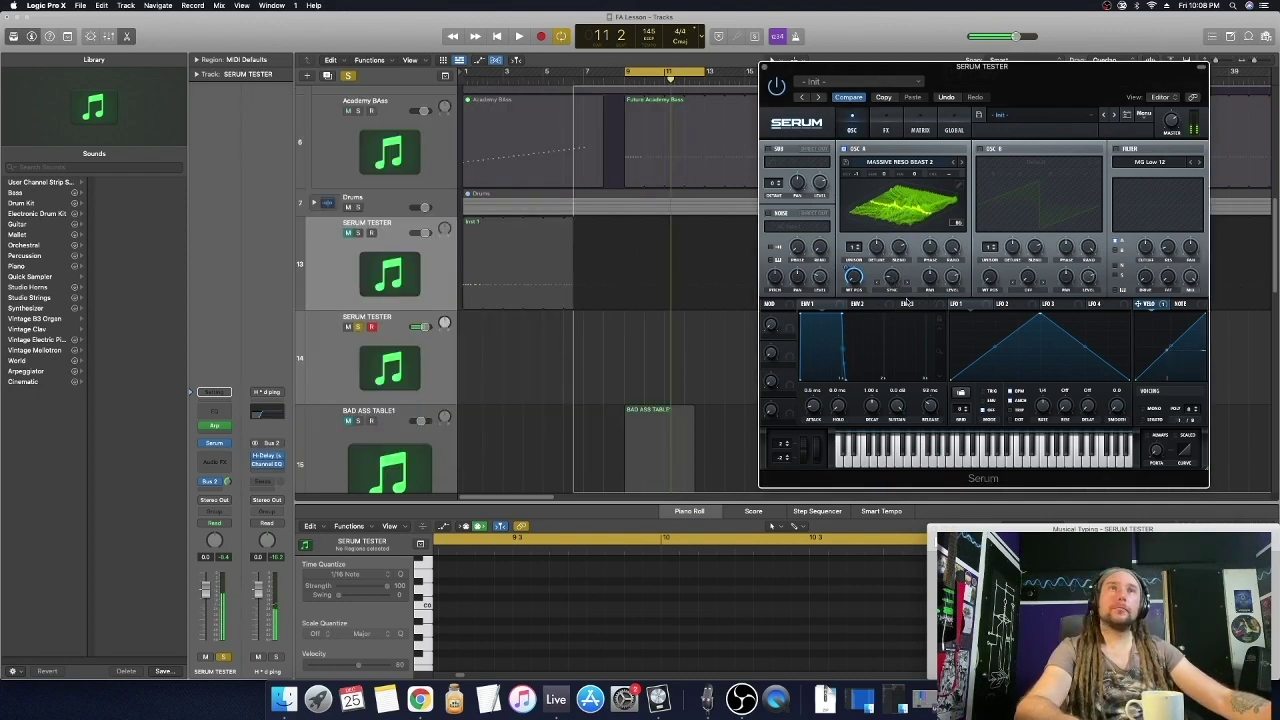
pyautogui.moveTo(930, 405); pyautogui.dragTo(950, 393)
pyautogui.press('super+z')
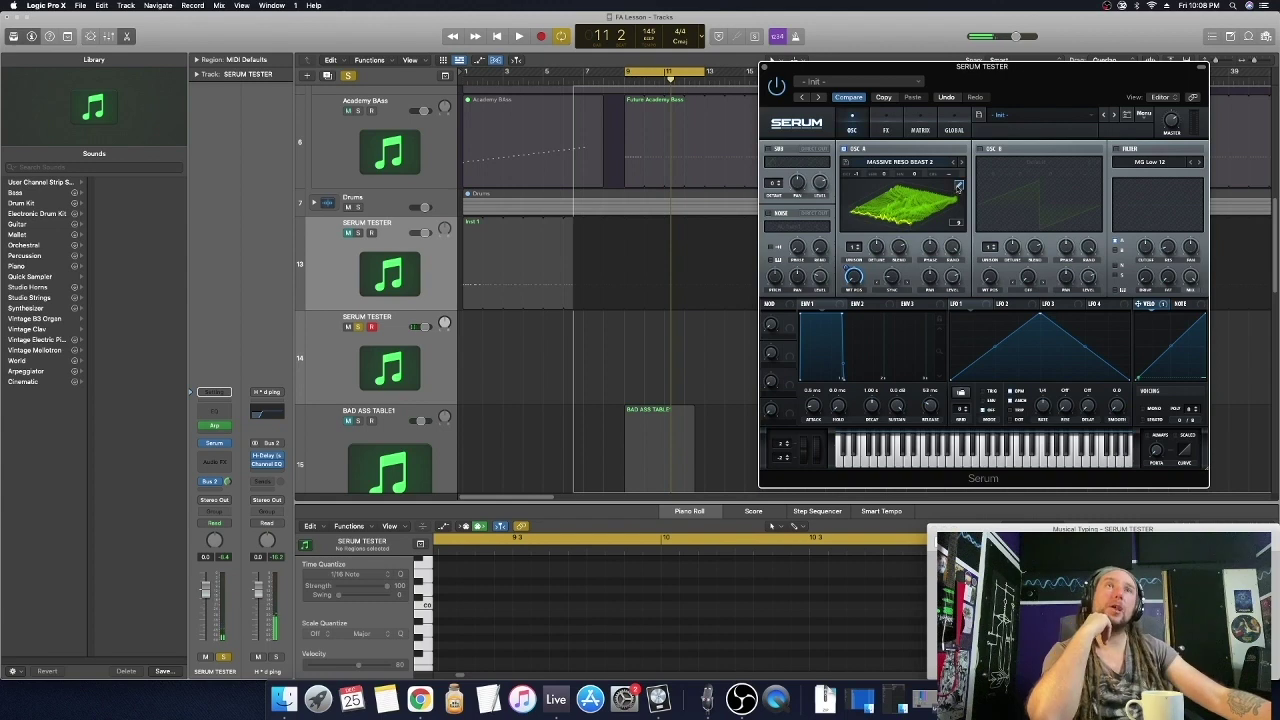
# Export all of oscillator A's wavetable frames as a 32-bit WAV
pyautogui.click(956, 222)
pyautogui.moveTo(1003, 74); pyautogui.dragTo(700, 71)
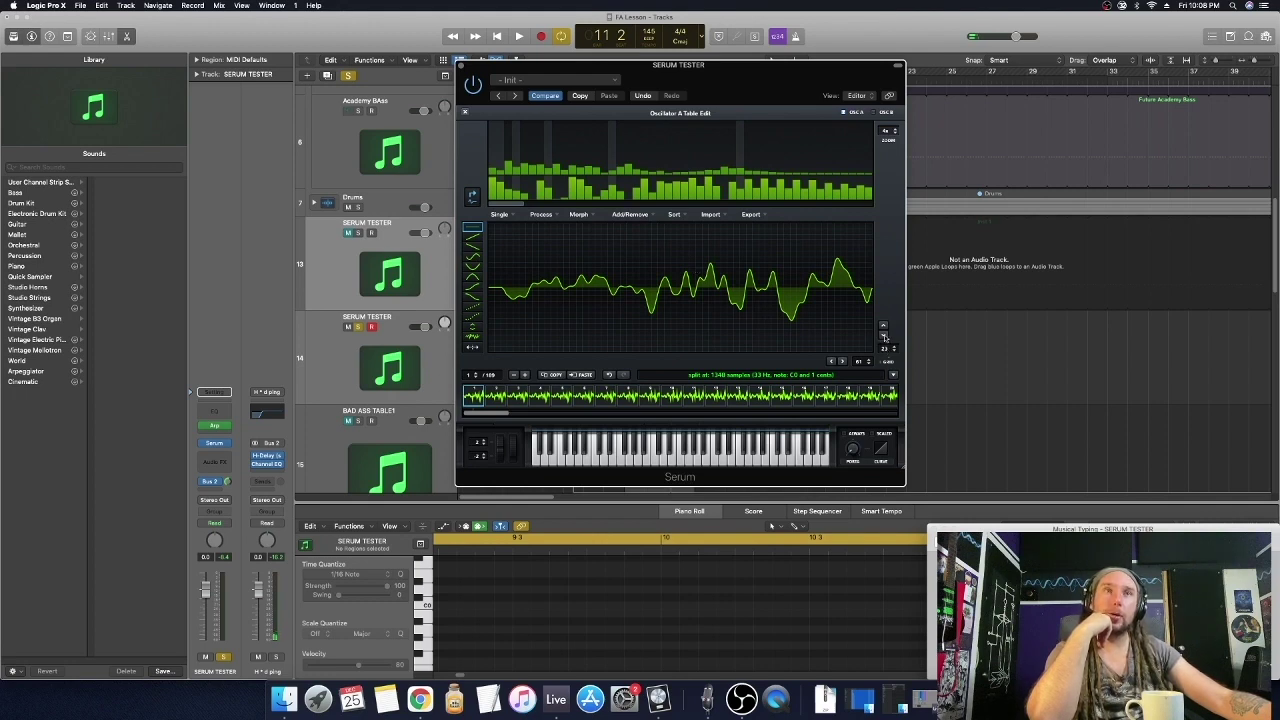
pyautogui.click(750, 214)
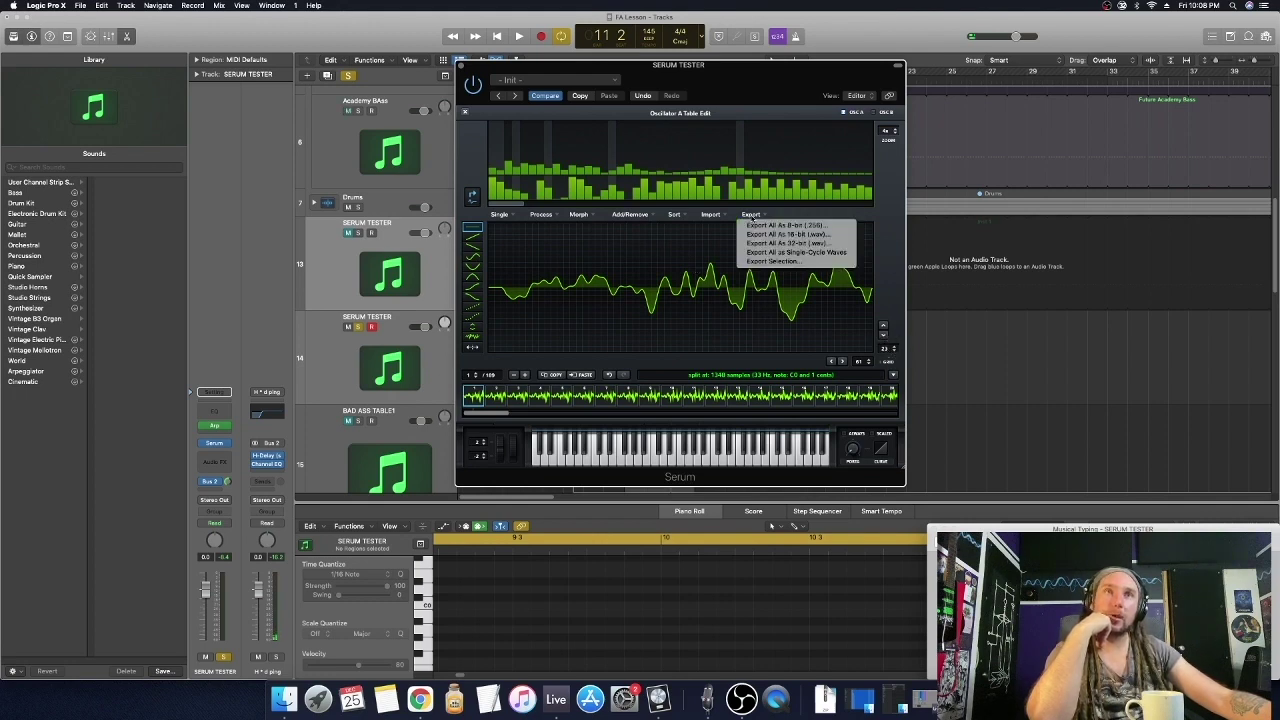
pyautogui.click(795, 245)
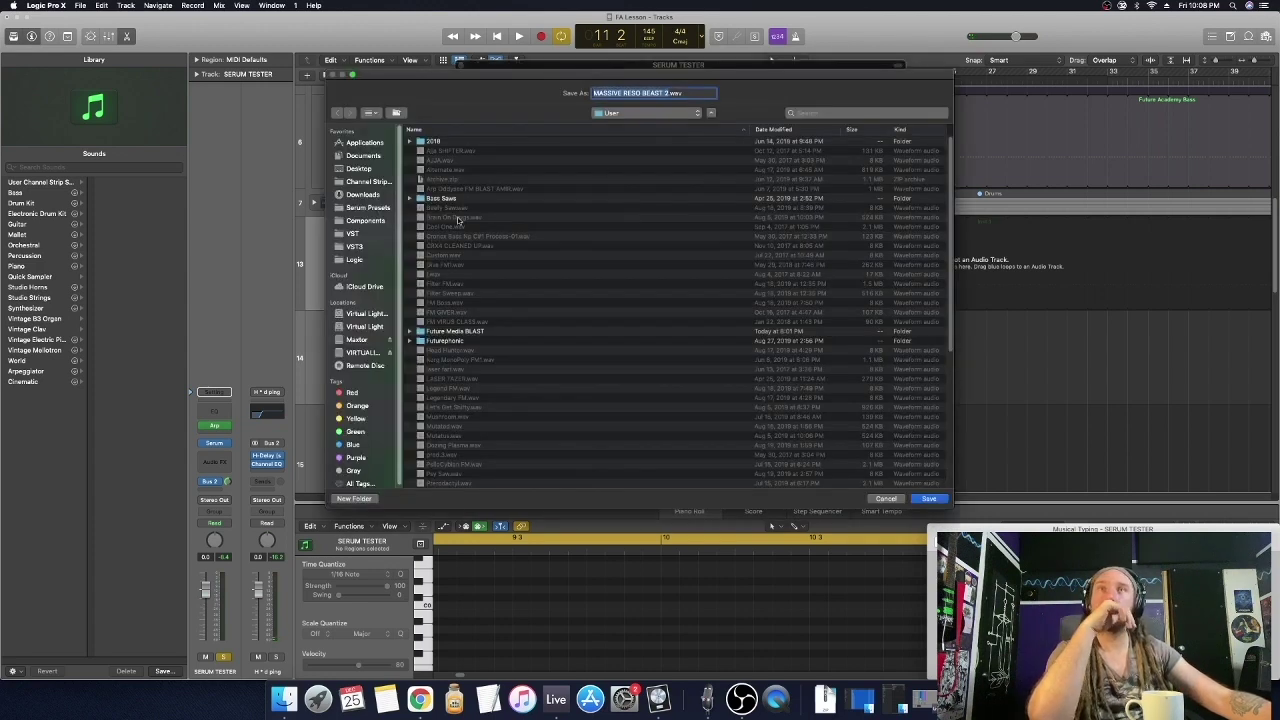
# Save the export as MASSIVE RESO BEAST 2.wav in the Future Media BLAST folder
pyautogui.click(461, 332)
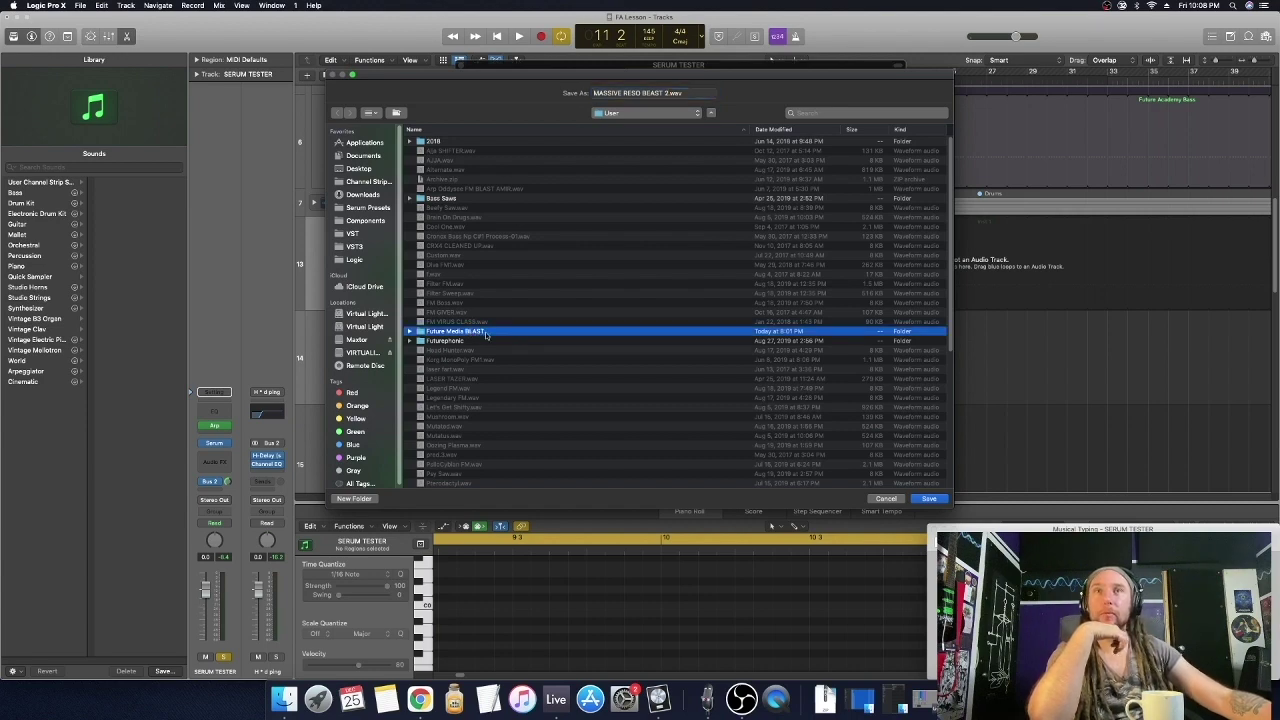
pyautogui.doubleClick(477, 334)
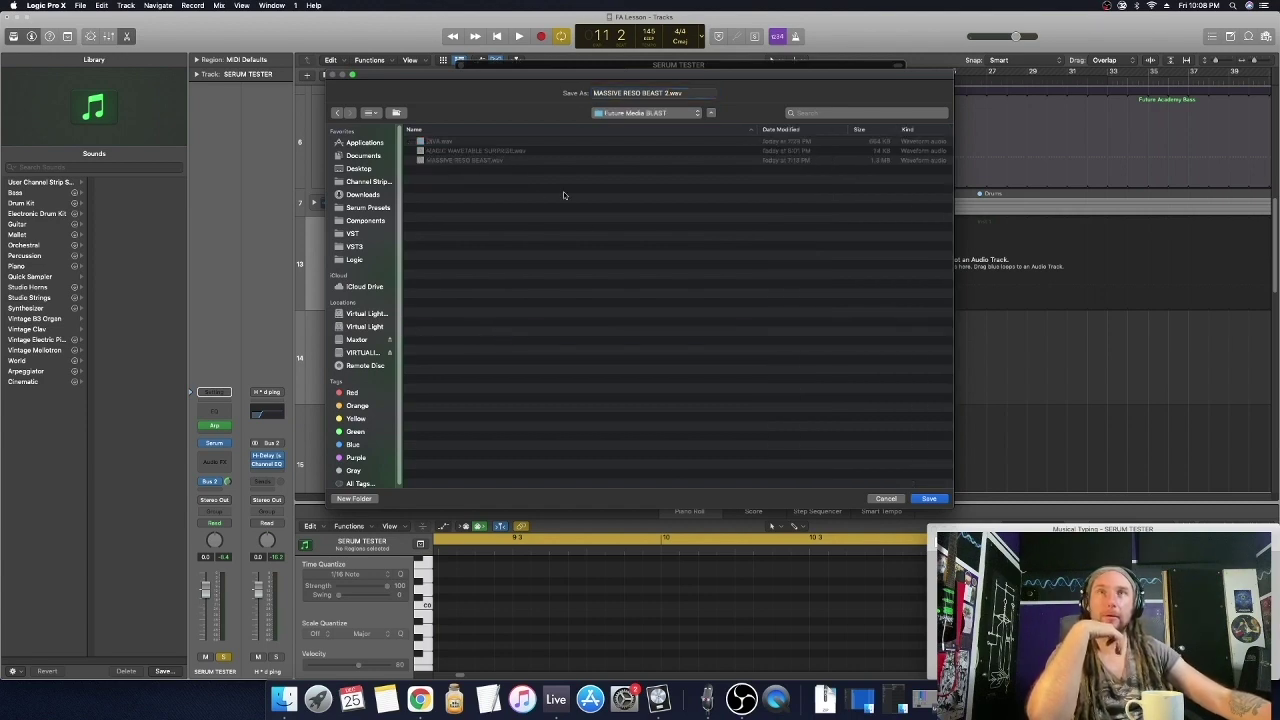
pyautogui.click(668, 92)
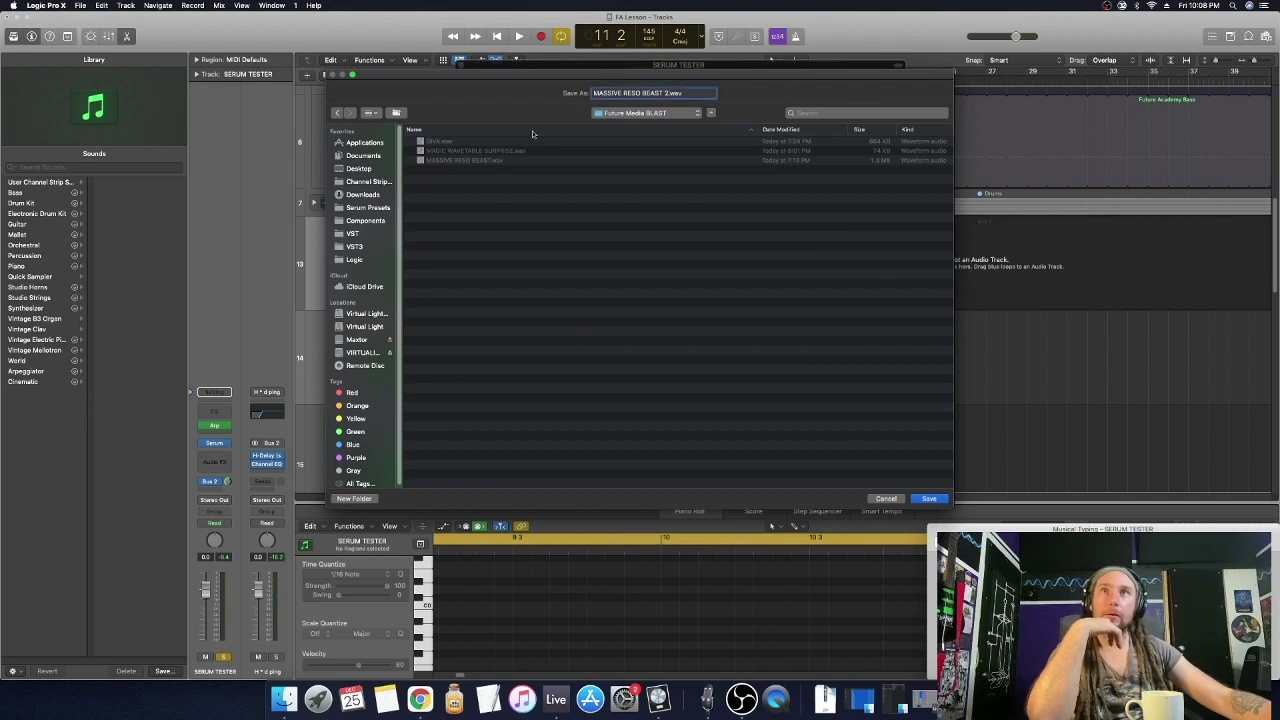
pyautogui.click(943, 499)
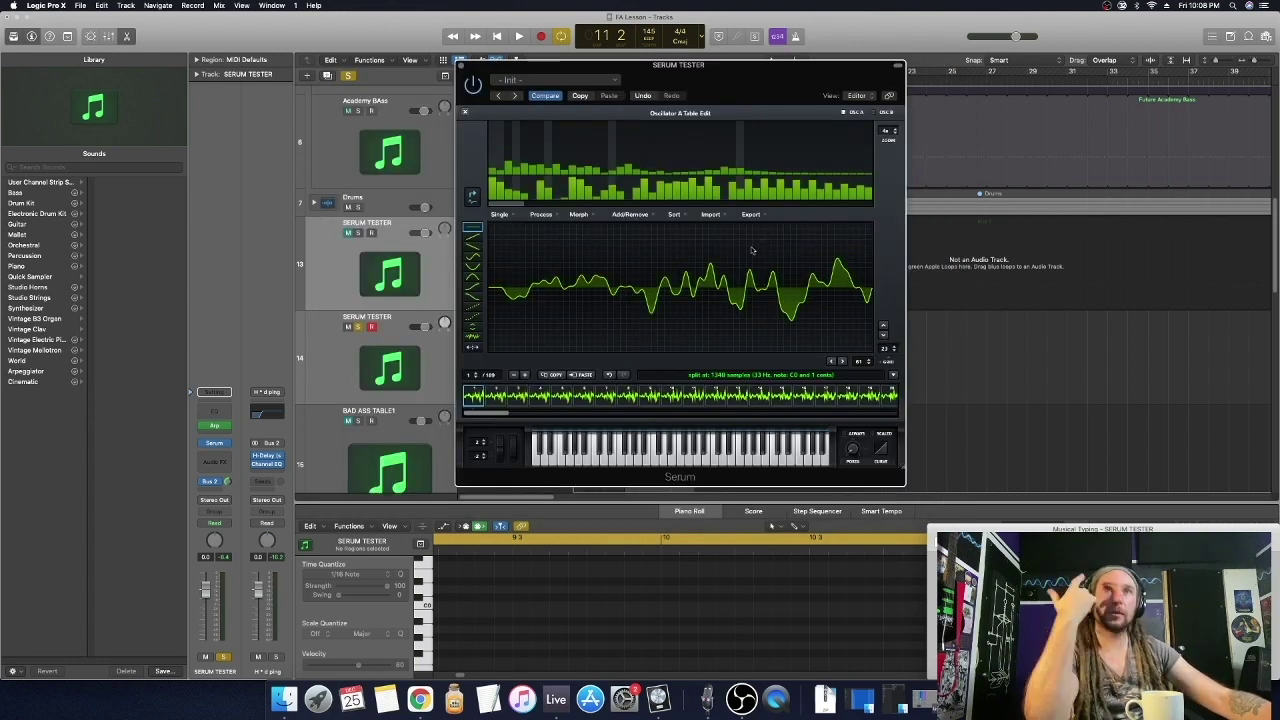